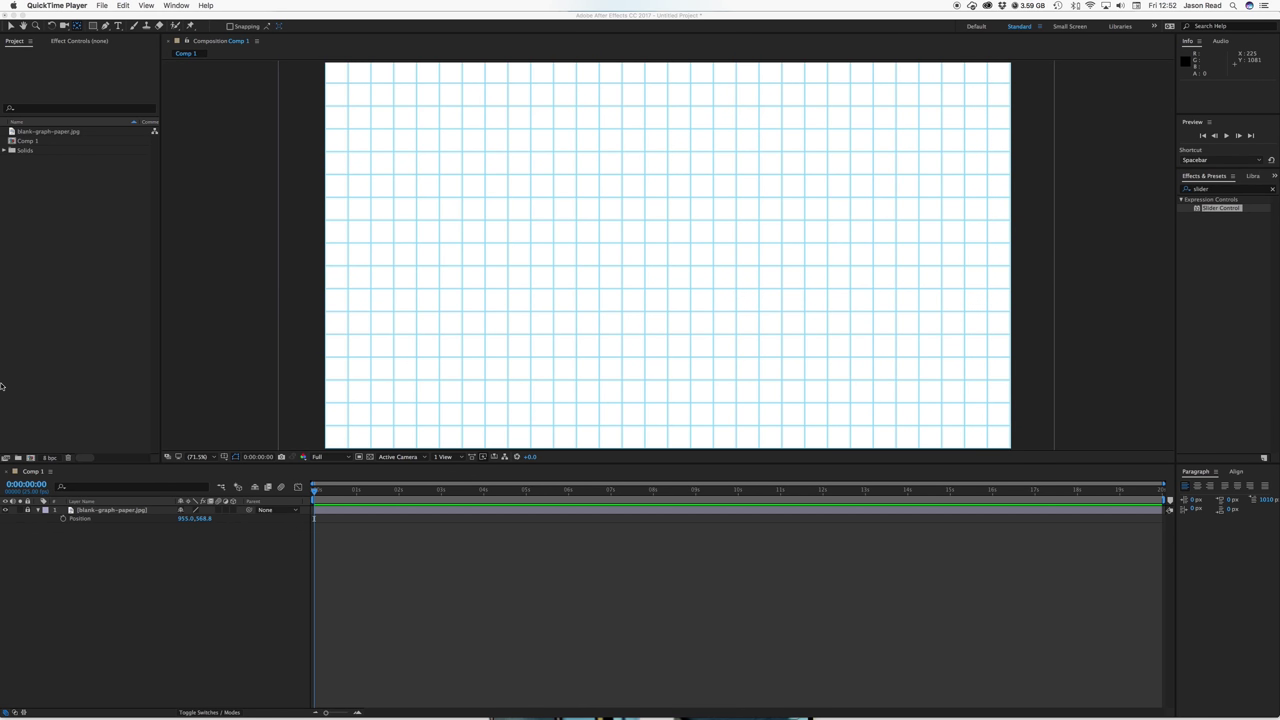
# Add a new null object layer to Comp 1 above the graph-paper image
pyautogui.click(52, 134)
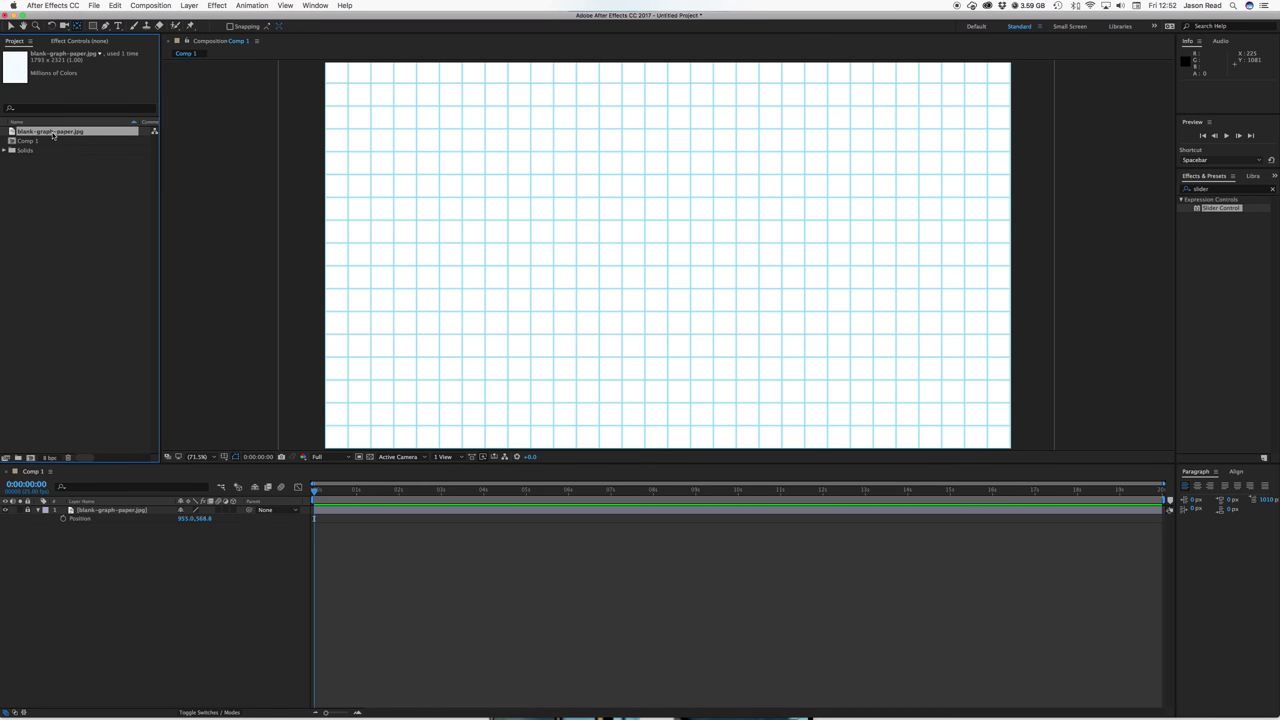
pyautogui.click(51, 190)
pyautogui.click(185, 5)
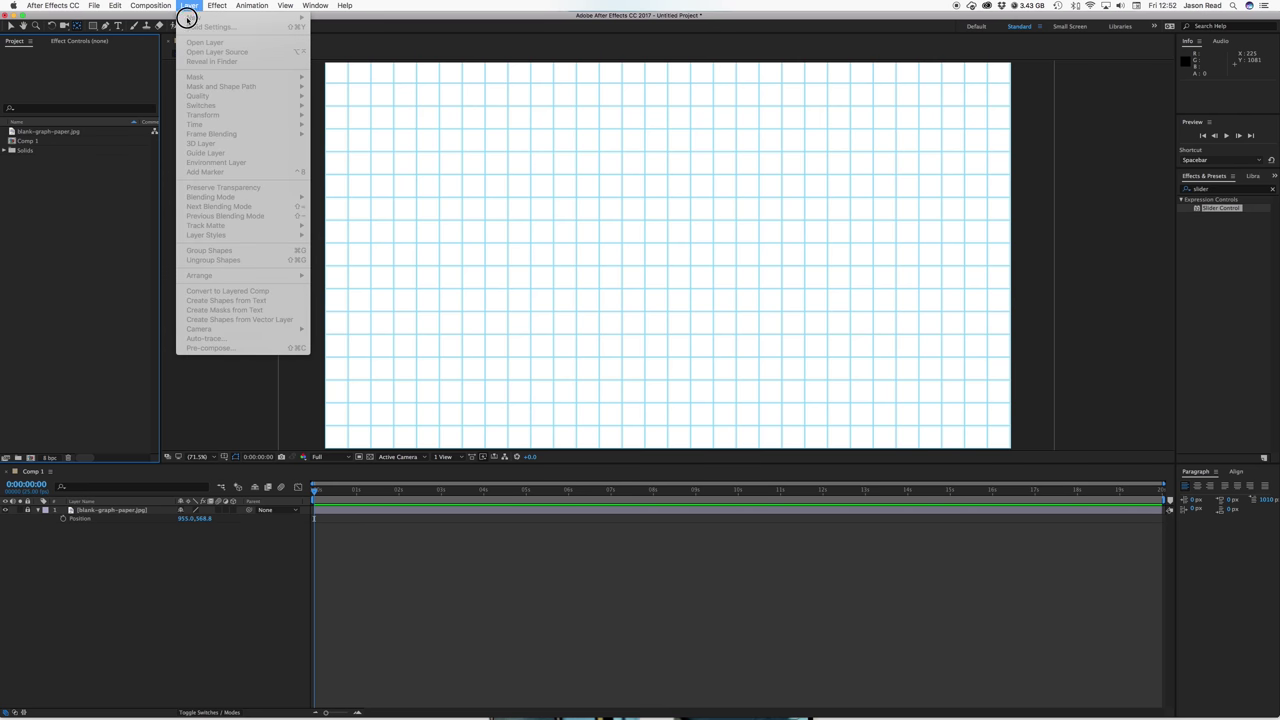
pyautogui.click(277, 360)
pyautogui.click(186, 5)
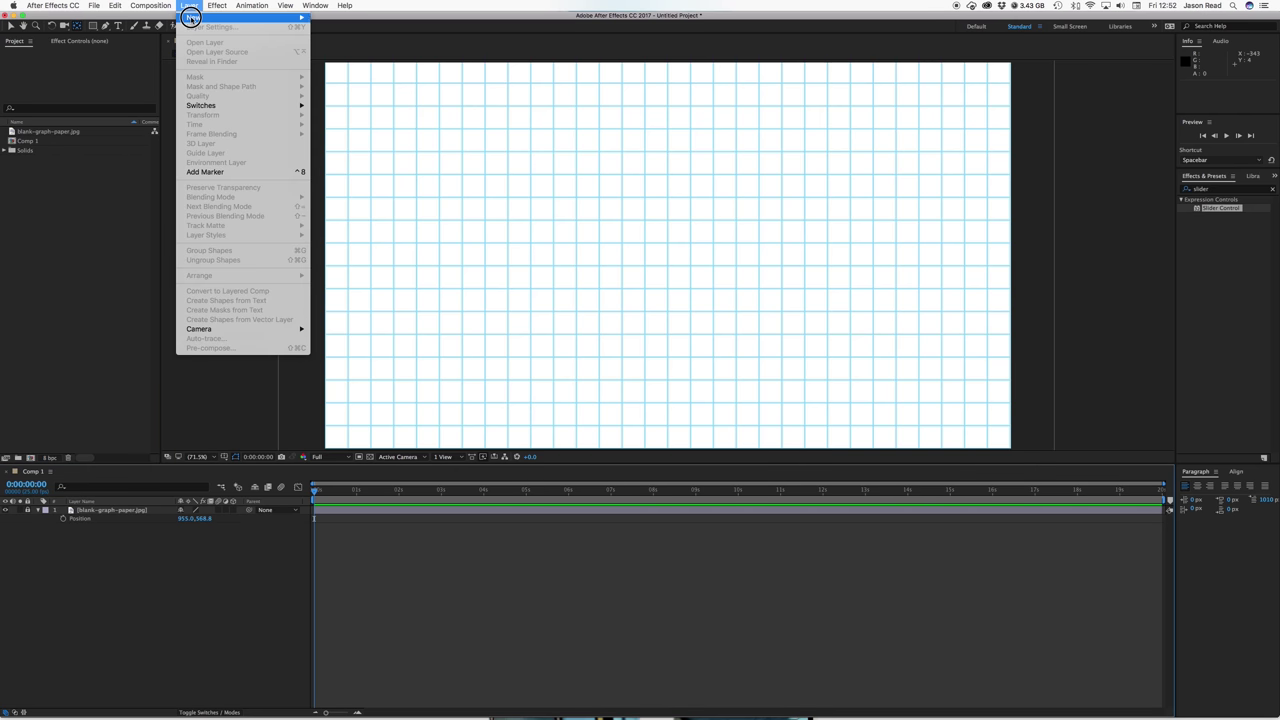
pyautogui.moveTo(200, 17)
pyautogui.click(370, 59)
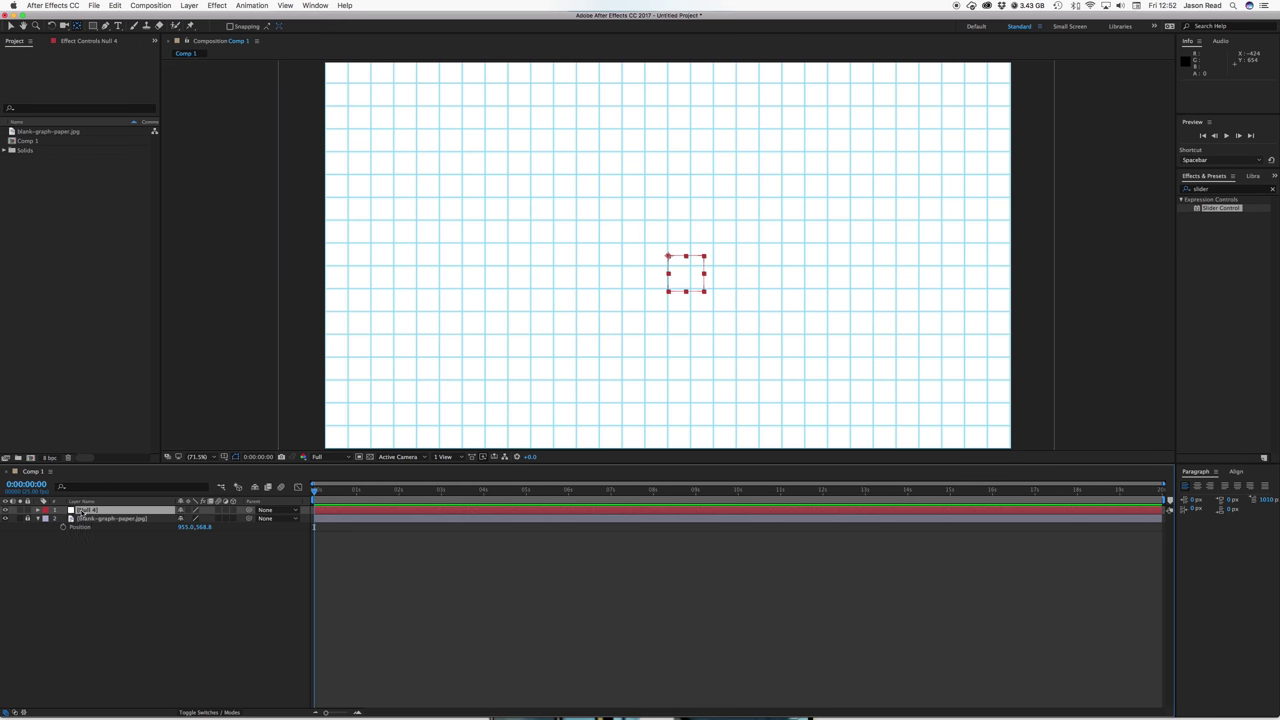
# Rename the null layer to Percentages and give it a Green label
pyautogui.press('Return')
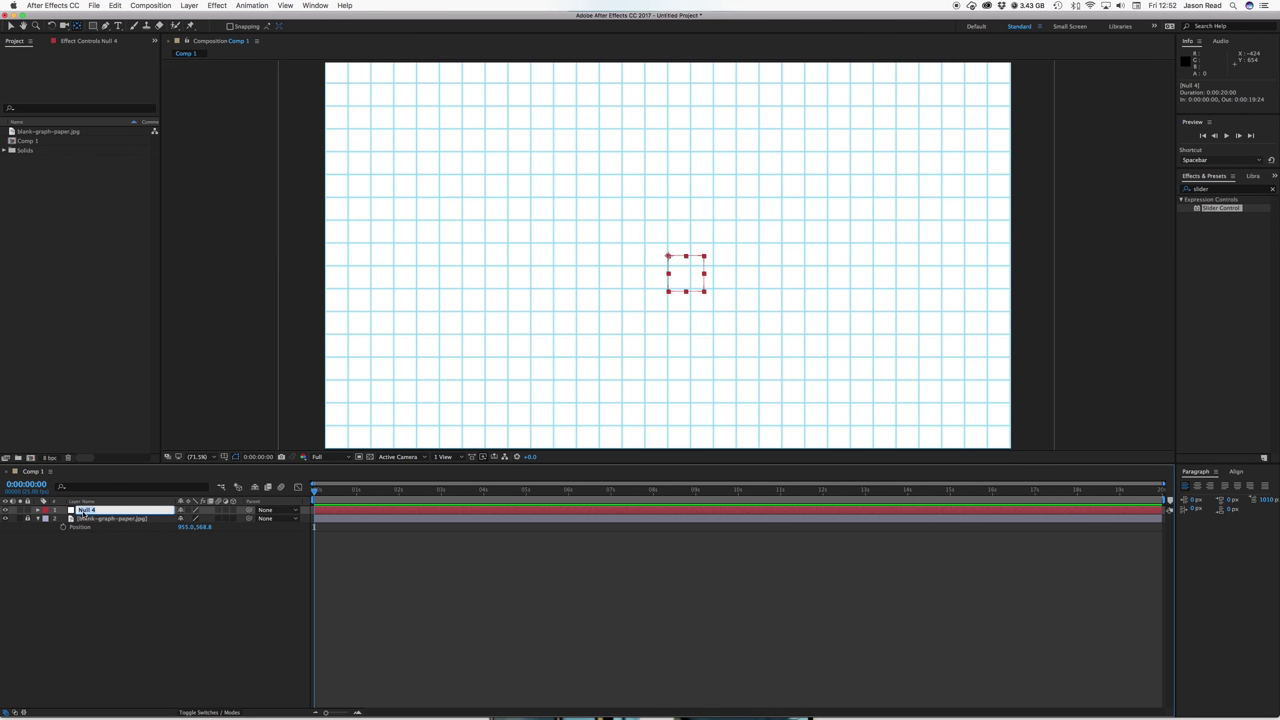
pyautogui.press('BackSpace')
pyautogui.click(344, 628)
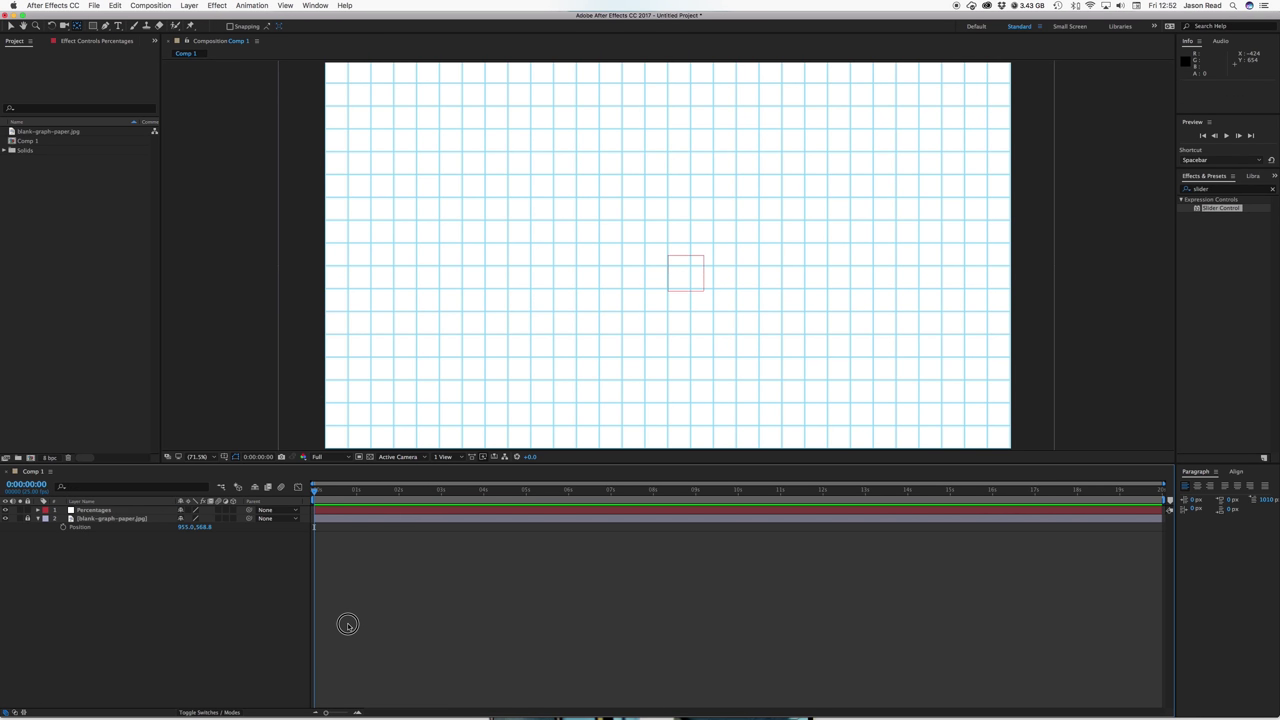
pyautogui.click(95, 510)
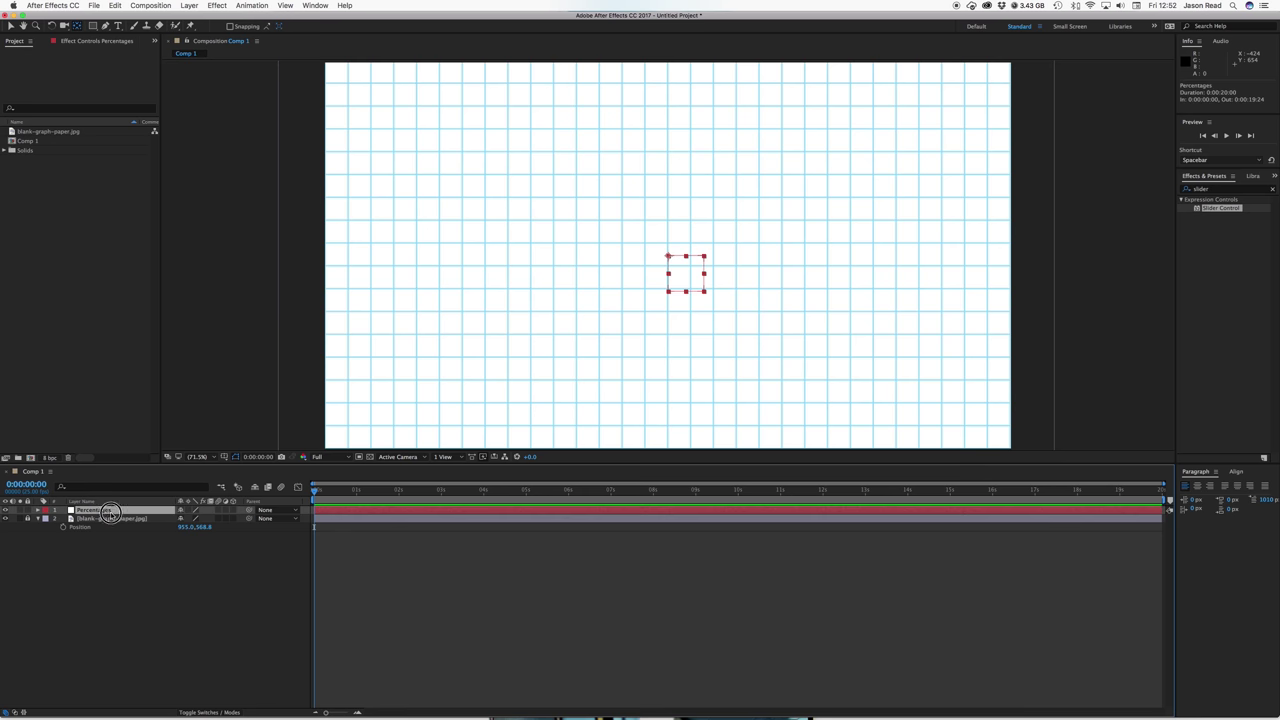
pyautogui.click(48, 512)
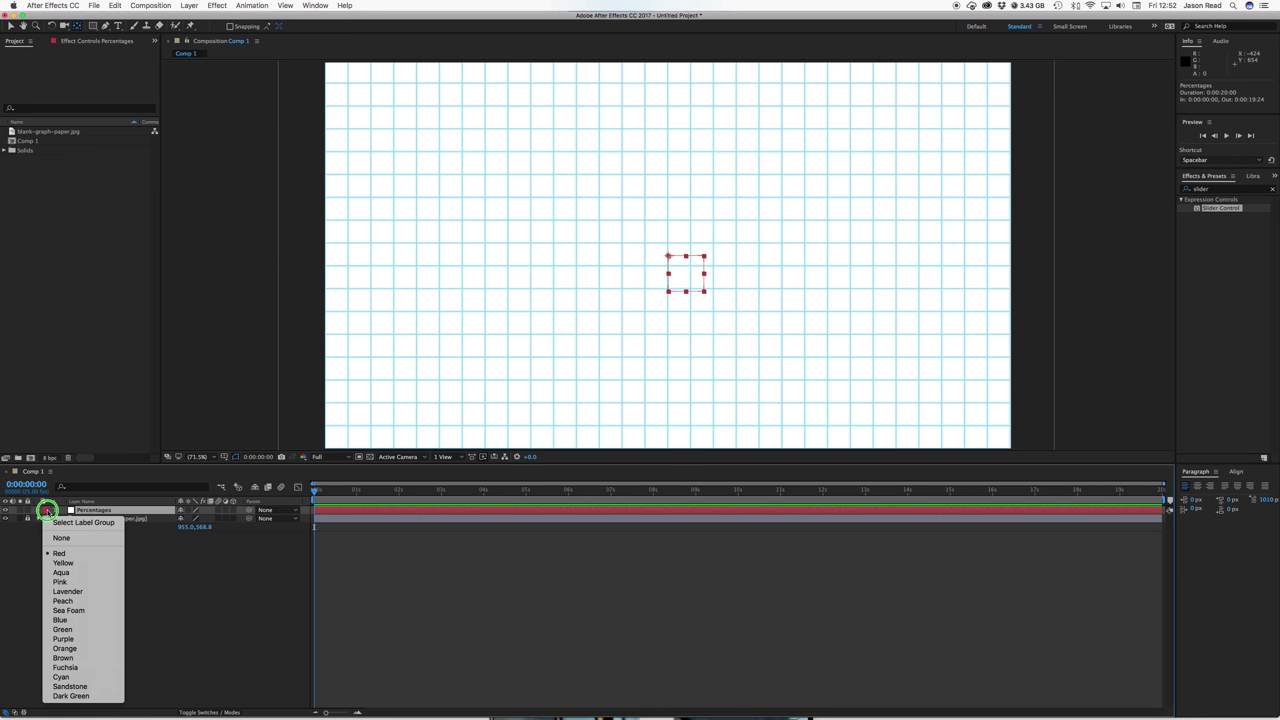
pyautogui.click(105, 634)
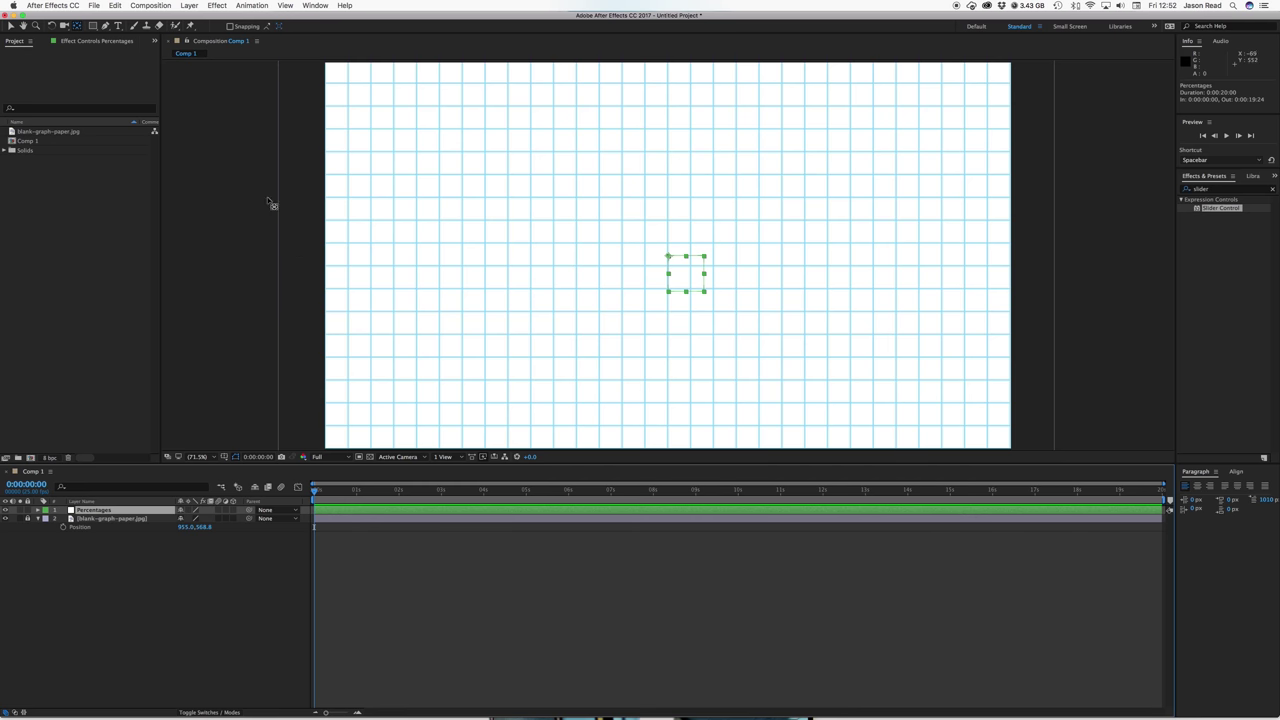
pyautogui.click(188, 6)
pyautogui.moveTo(187, 16)
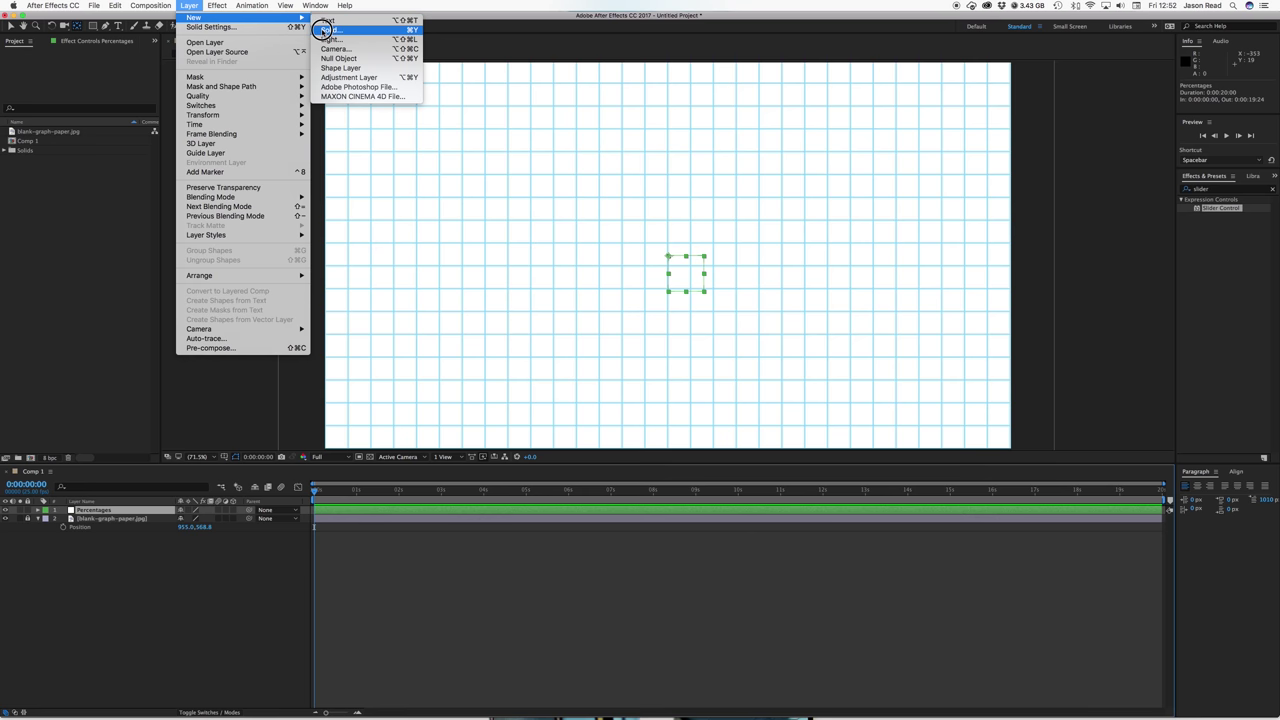
# Create a 100 × 1000 px green solid layer named Bar1
pyautogui.click(324, 29)
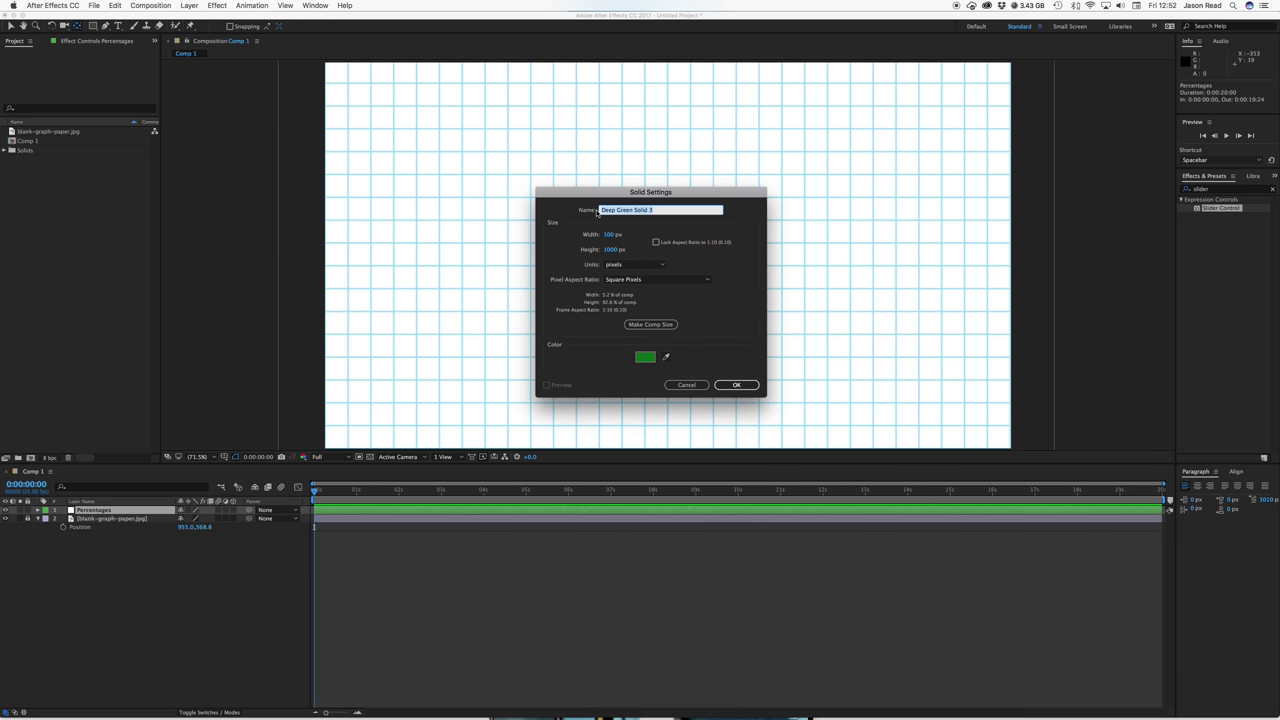
pyautogui.write('S')
pyautogui.click(751, 386)
pyautogui.click(745, 389)
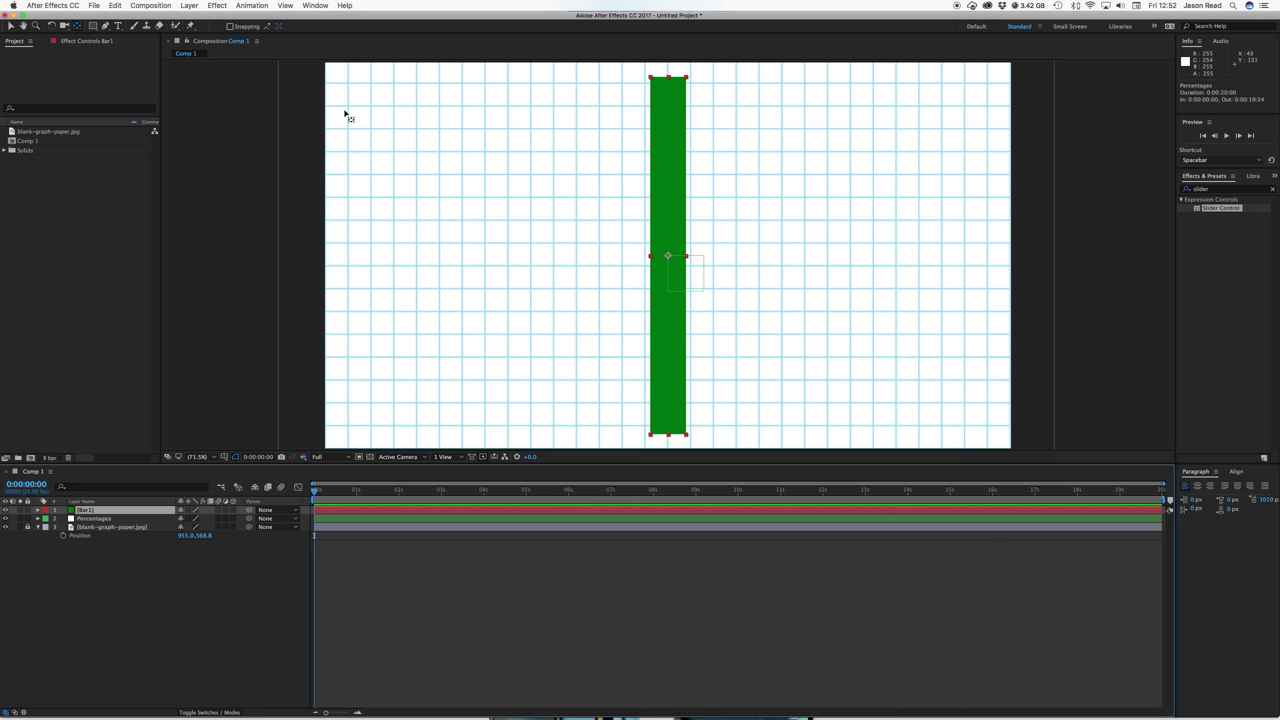
# Move Bar1 near the left edge and align it with the gridlines at 200% zoom
pyautogui.click(11, 27)
pyautogui.moveTo(665, 391); pyautogui.dragTo(385, 384)
pyautogui.click(212, 457)
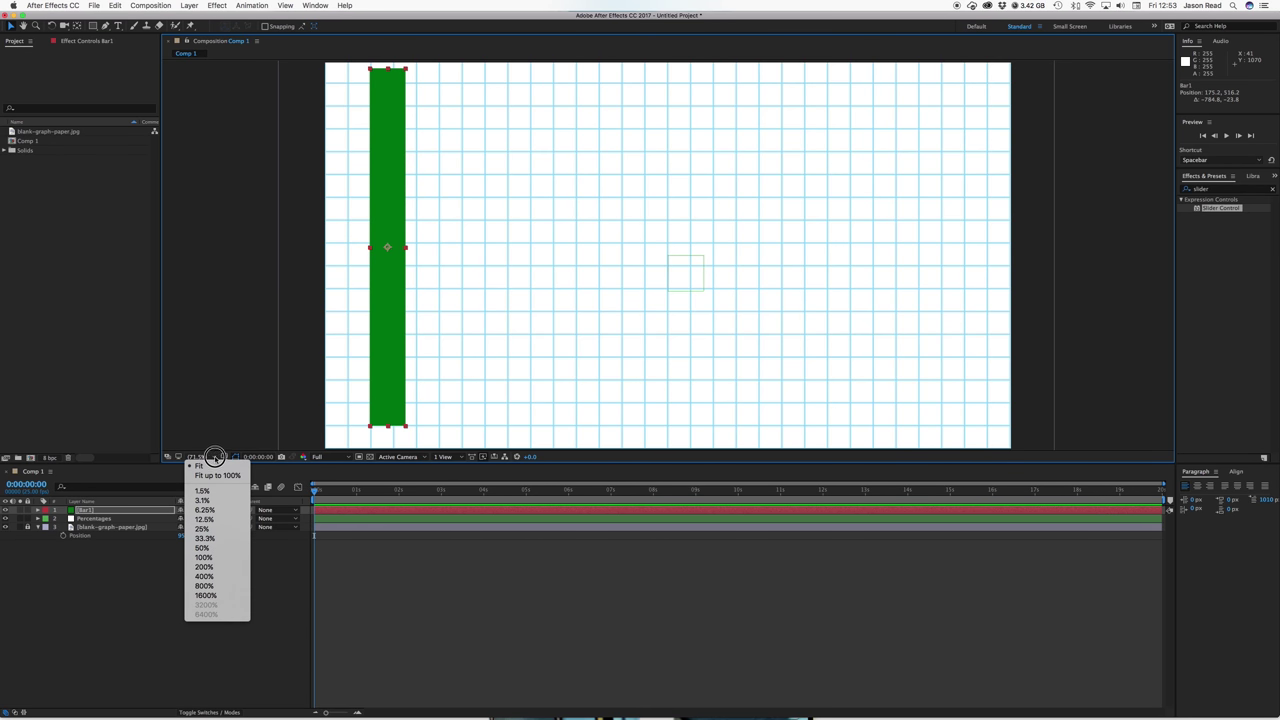
pyautogui.click(205, 566)
pyautogui.moveTo(493, 319); pyautogui.dragTo(943, 91)
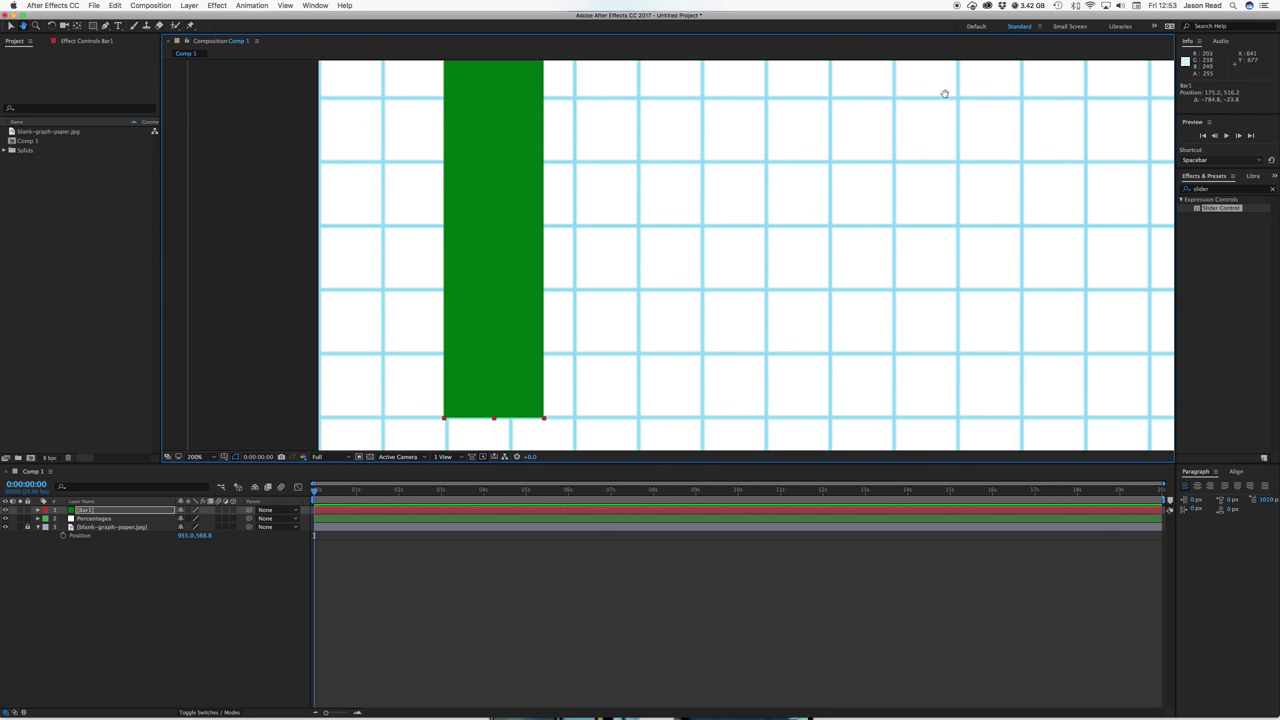
pyautogui.moveTo(520, 319); pyautogui.dragTo(520, 319)
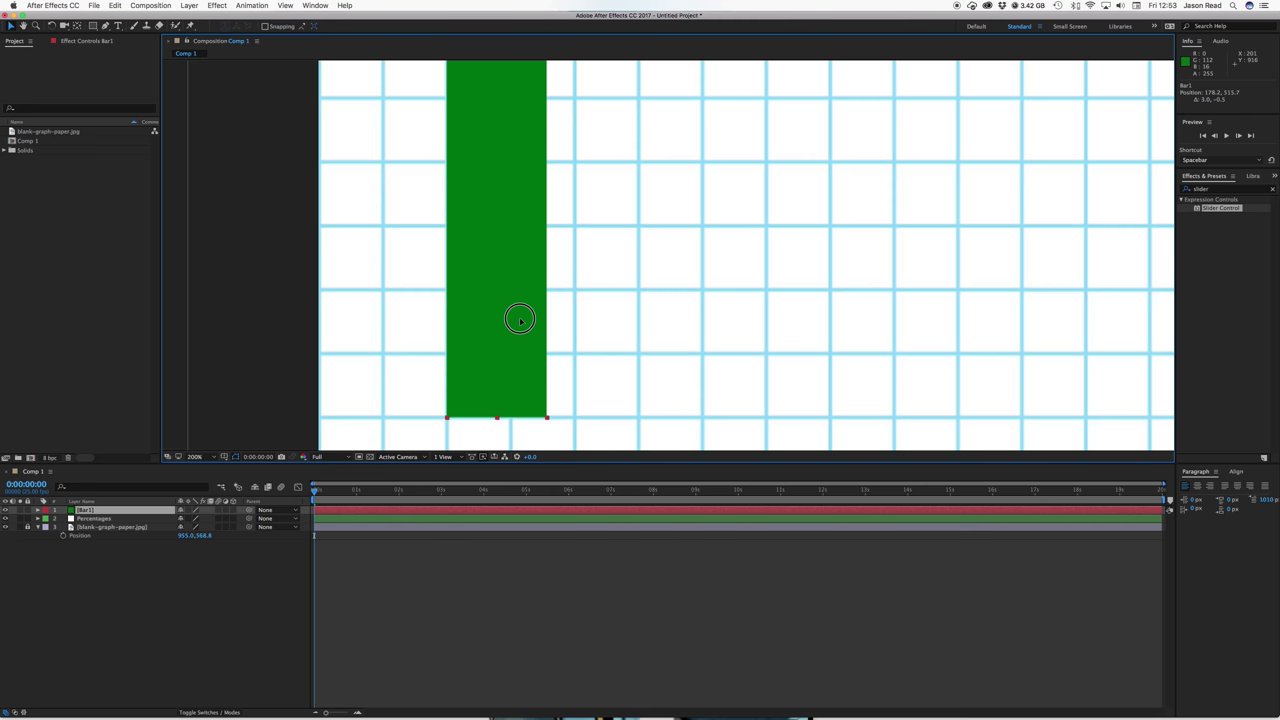
pyautogui.moveTo(520, 319); pyautogui.dragTo(520, 321)
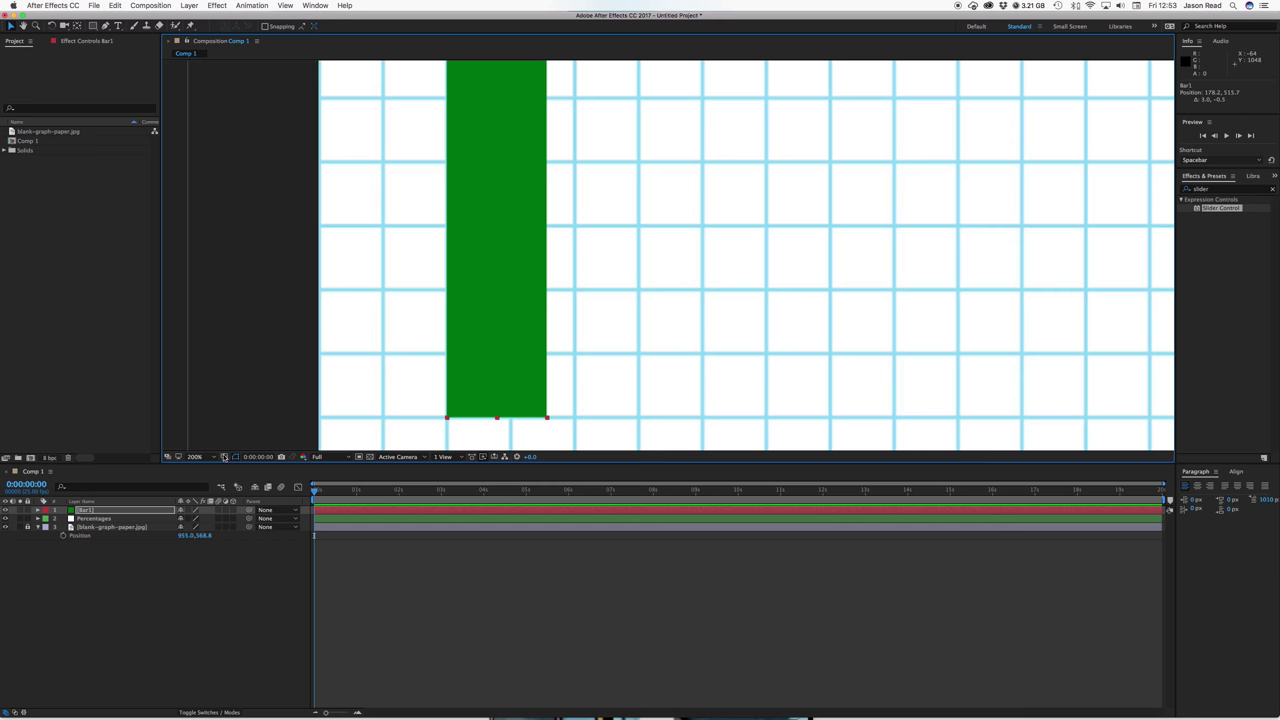
# Return the view to Fit and move Bar1's anchor point to its bottom-left corner
pyautogui.click(196, 457)
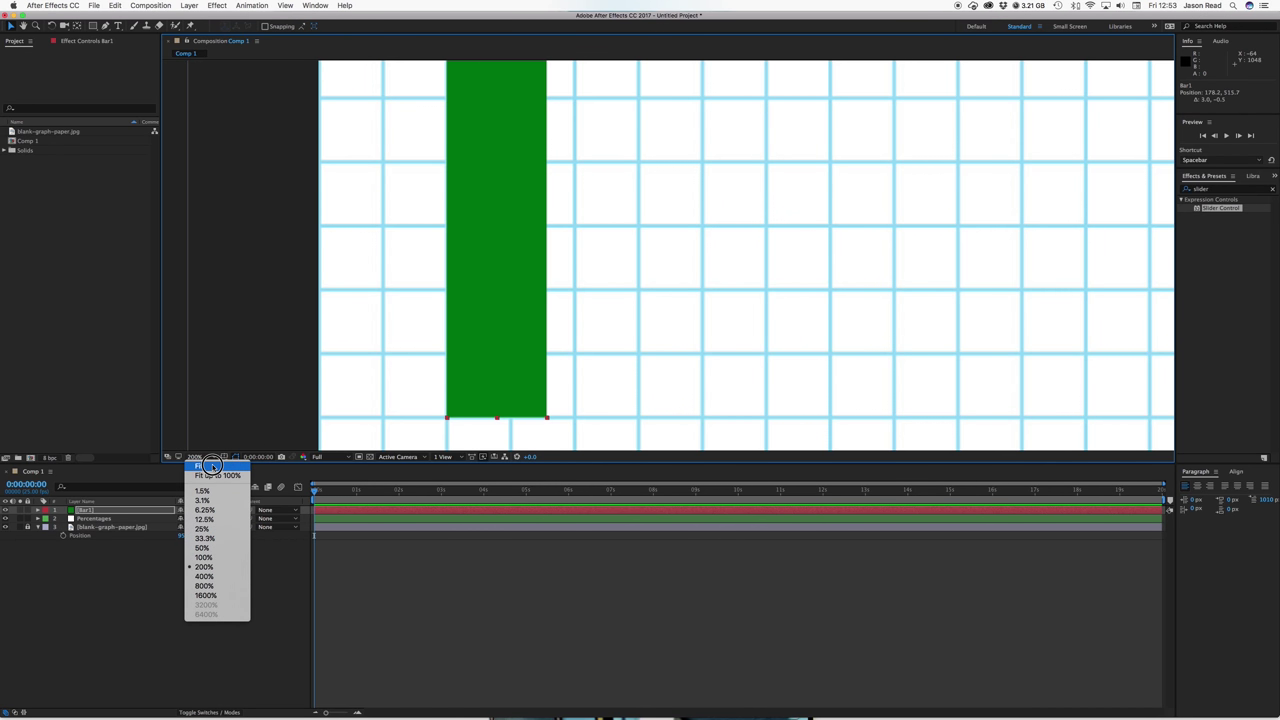
pyautogui.click(210, 467)
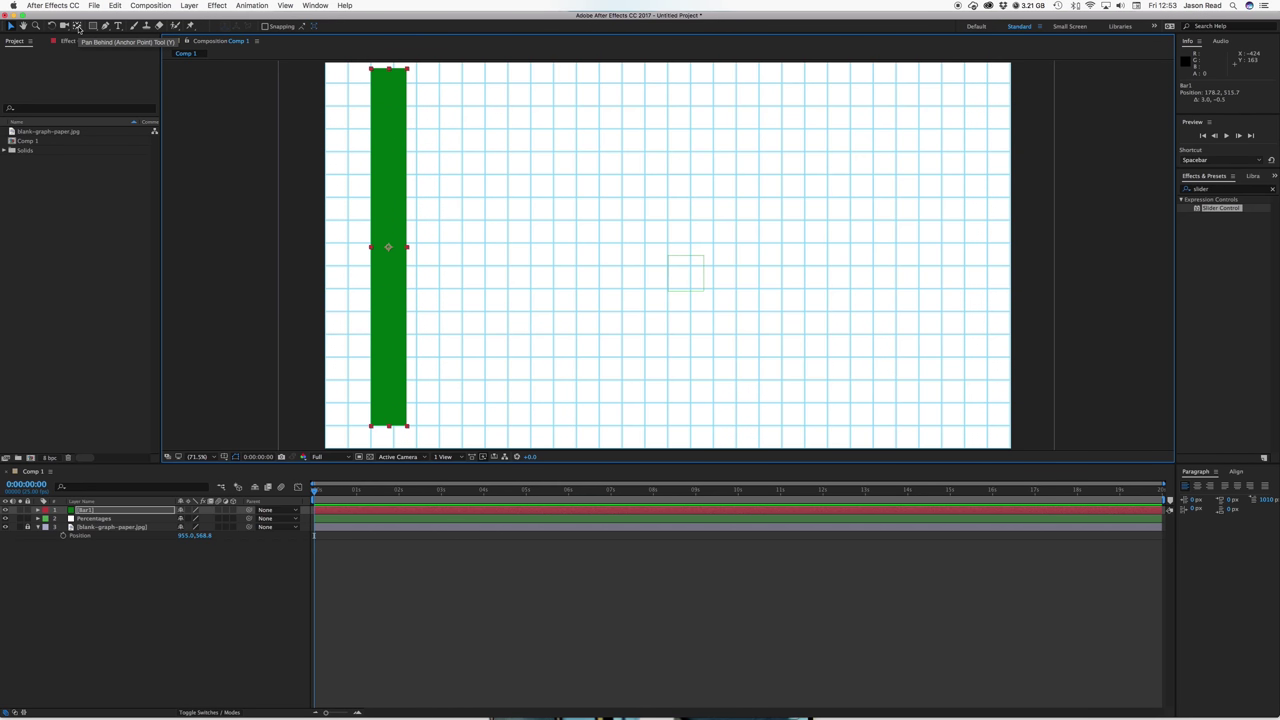
pyautogui.click(78, 28)
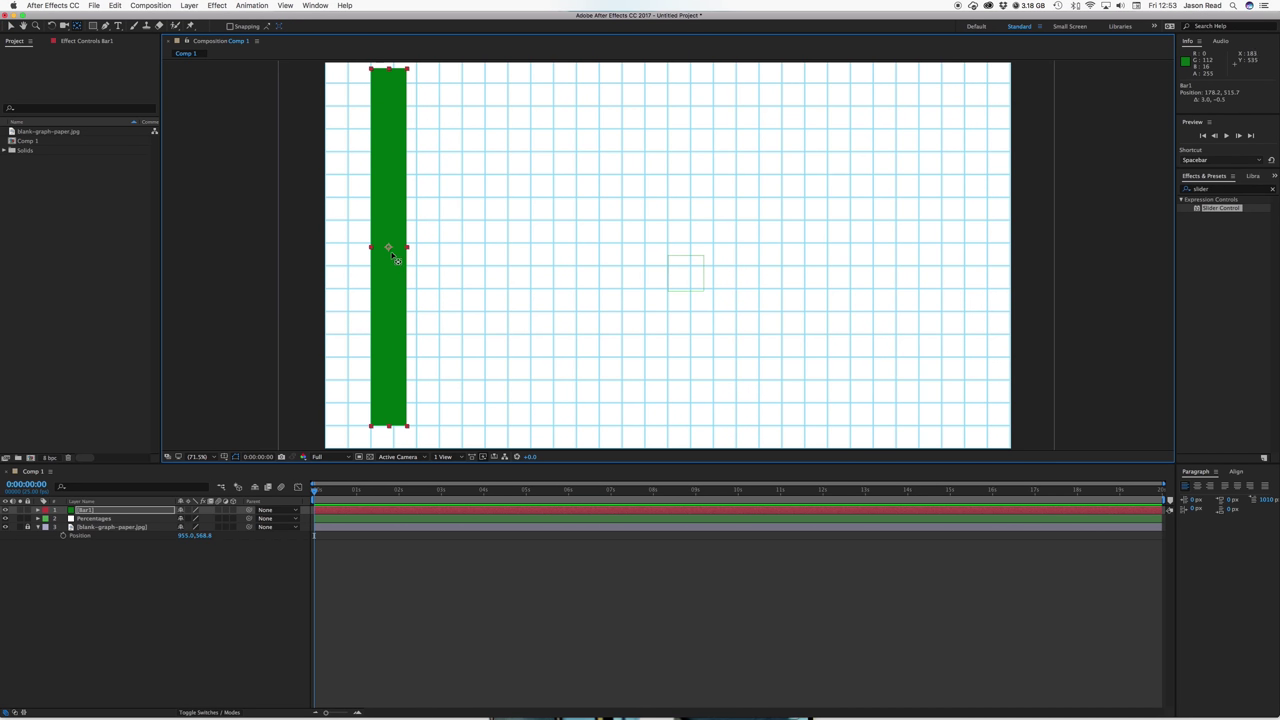
pyautogui.moveTo(390, 250); pyautogui.dragTo(374, 428)
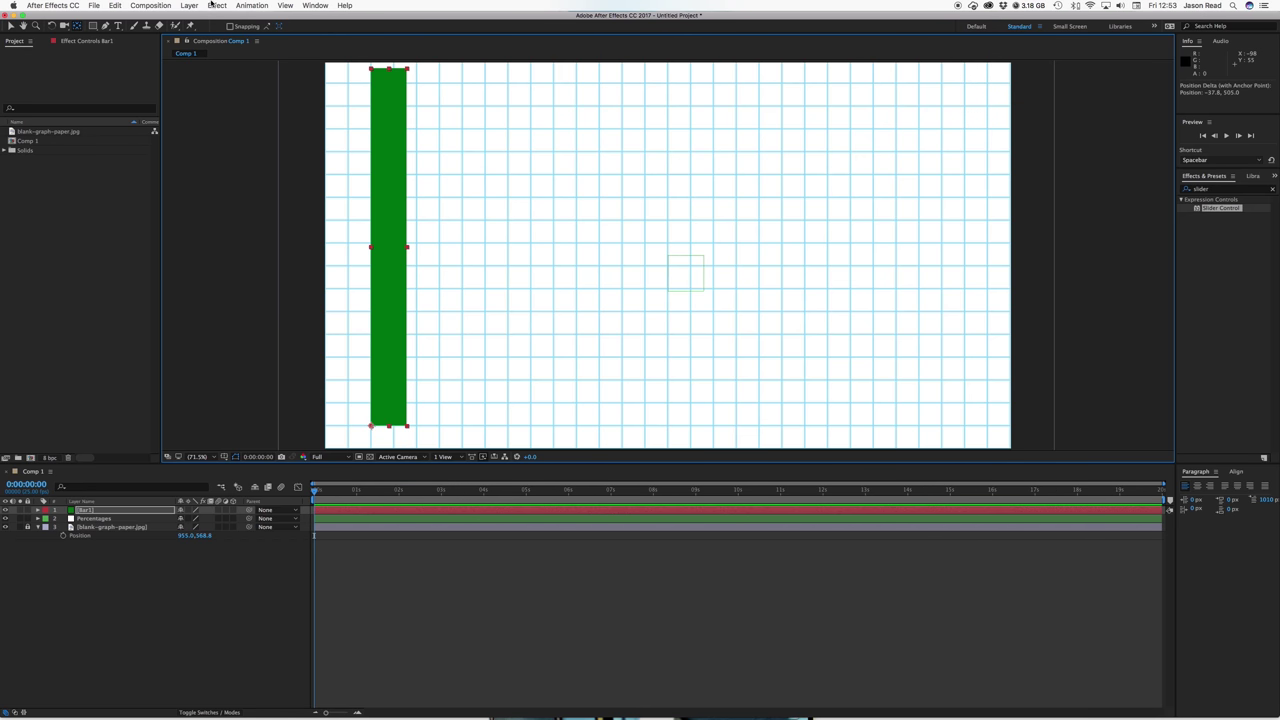
# Change Bar1's solid settings to 128 px wide by 961 px high
pyautogui.click(189, 5)
pyautogui.click(191, 26)
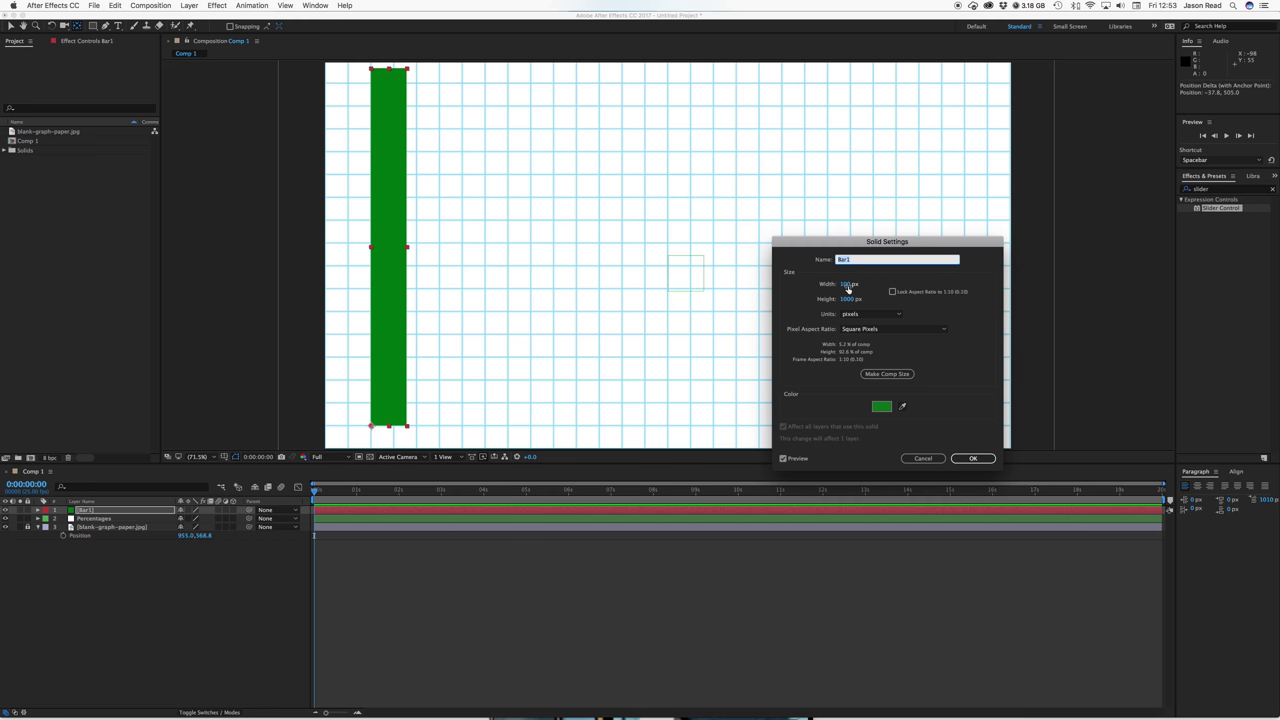
pyautogui.moveTo(852, 290)
pyautogui.mouseDown()
pyautogui.moveTo(867, 292)
pyautogui.moveTo(837, 303)
pyautogui.mouseUp()
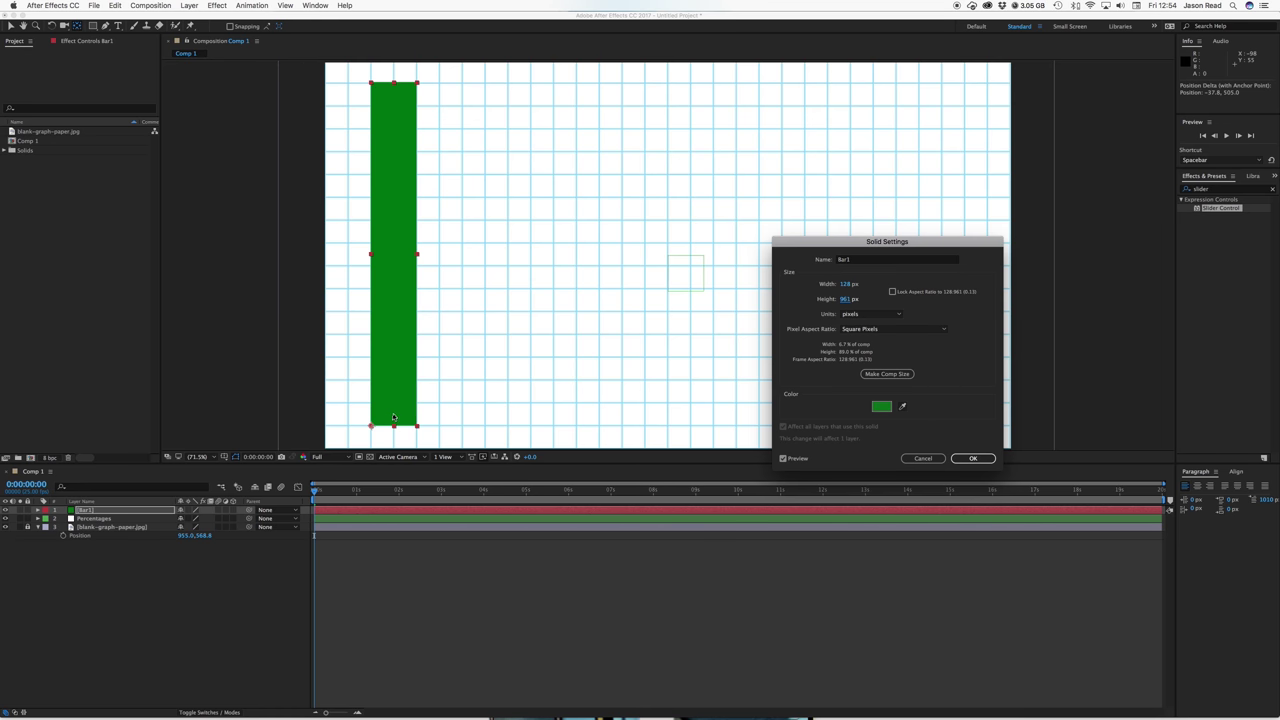
pyautogui.click(976, 459)
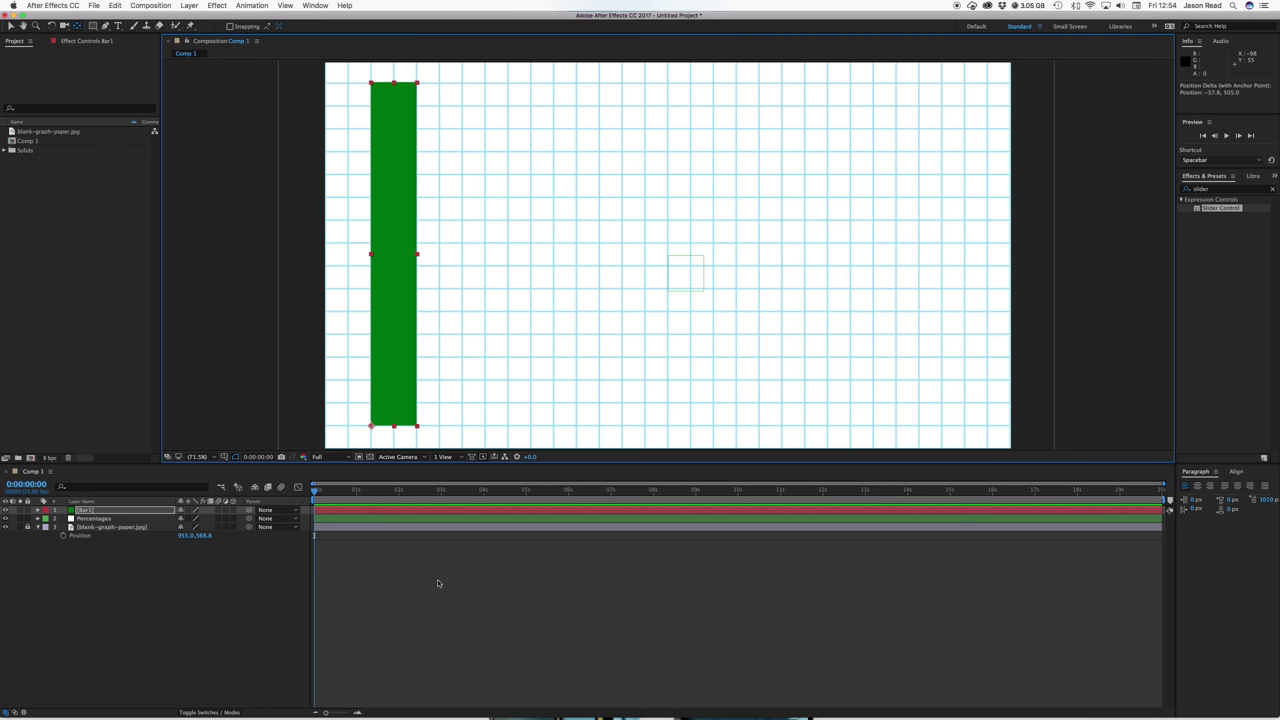
# Duplicate Bar1 and slide the copy one column to the right
pyautogui.click(402, 511)
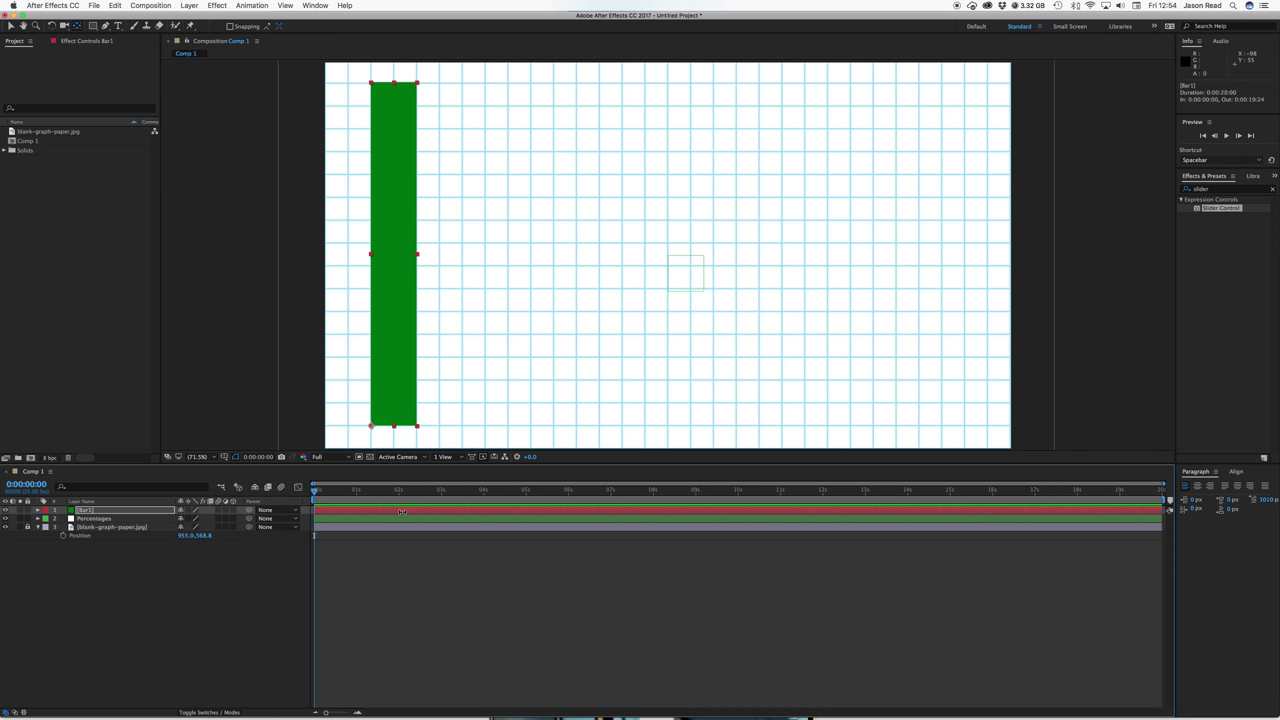
pyautogui.press('super+d')
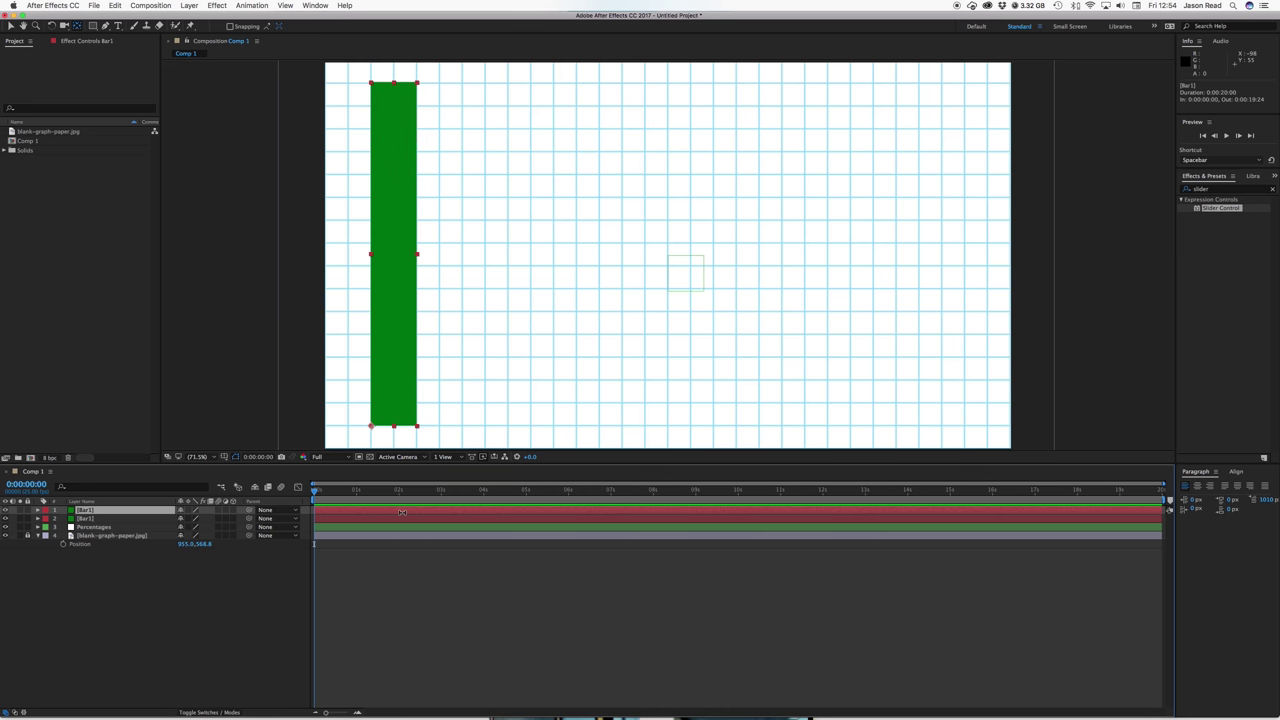
pyautogui.press('p')
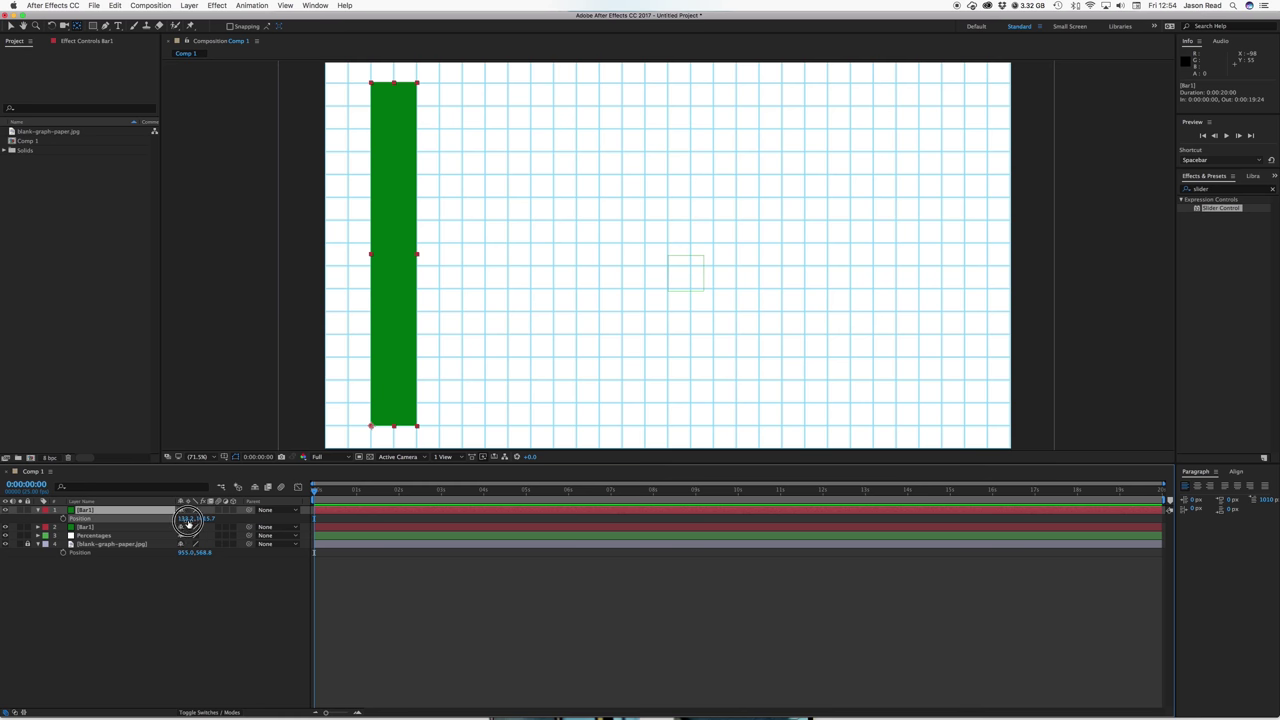
pyautogui.moveTo(189, 523); pyautogui.dragTo(289, 531)
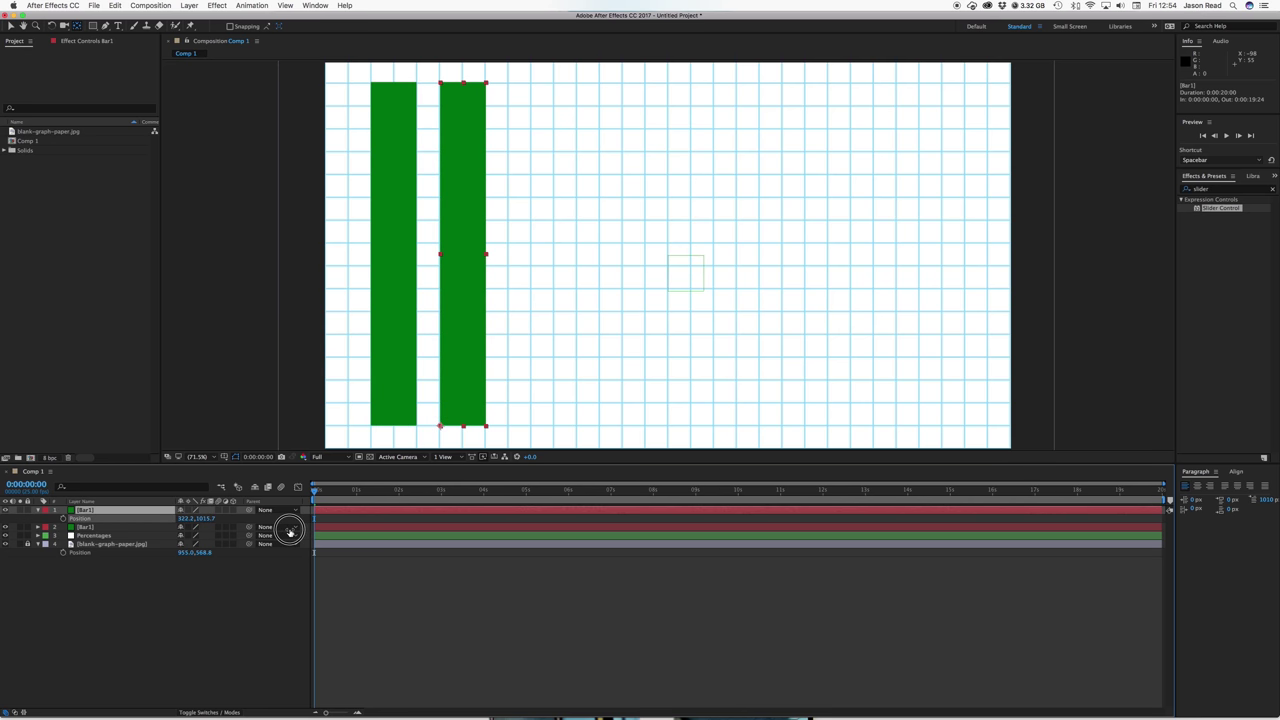
# At 200% zoom, fine-tune the copy's X position to 320 to match the gridlines
pyautogui.click(196, 456)
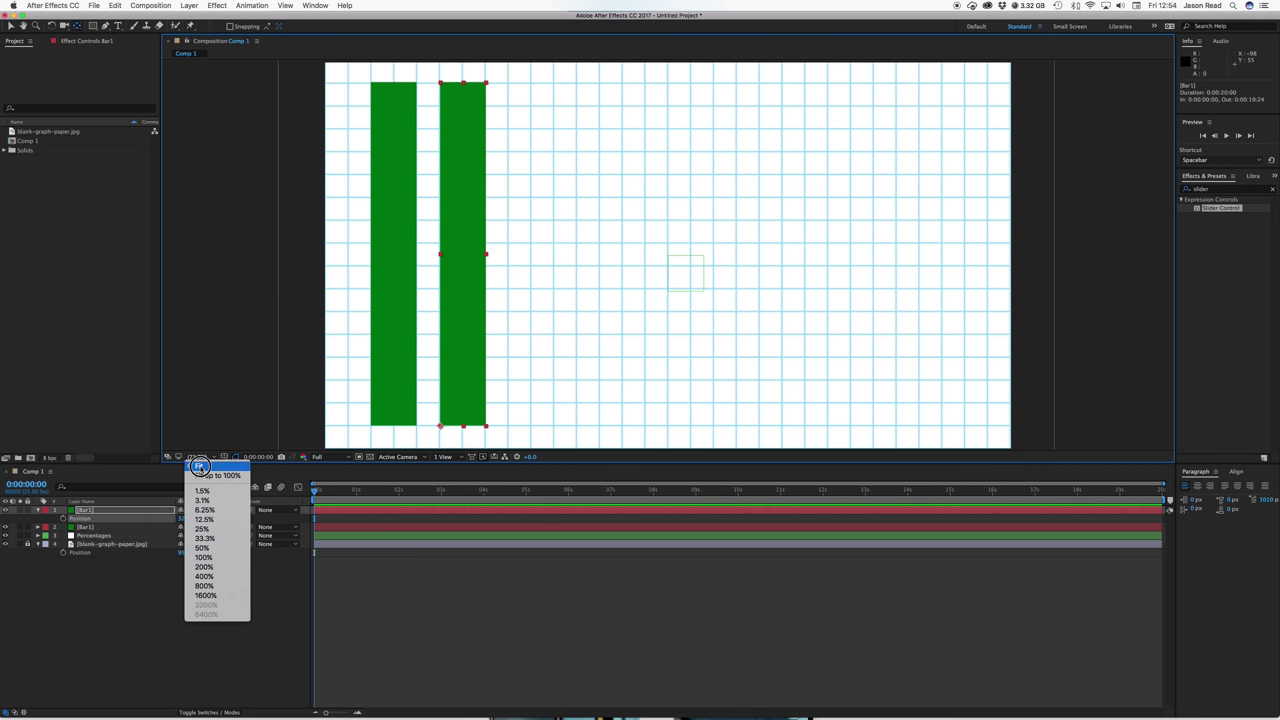
pyautogui.click(205, 566)
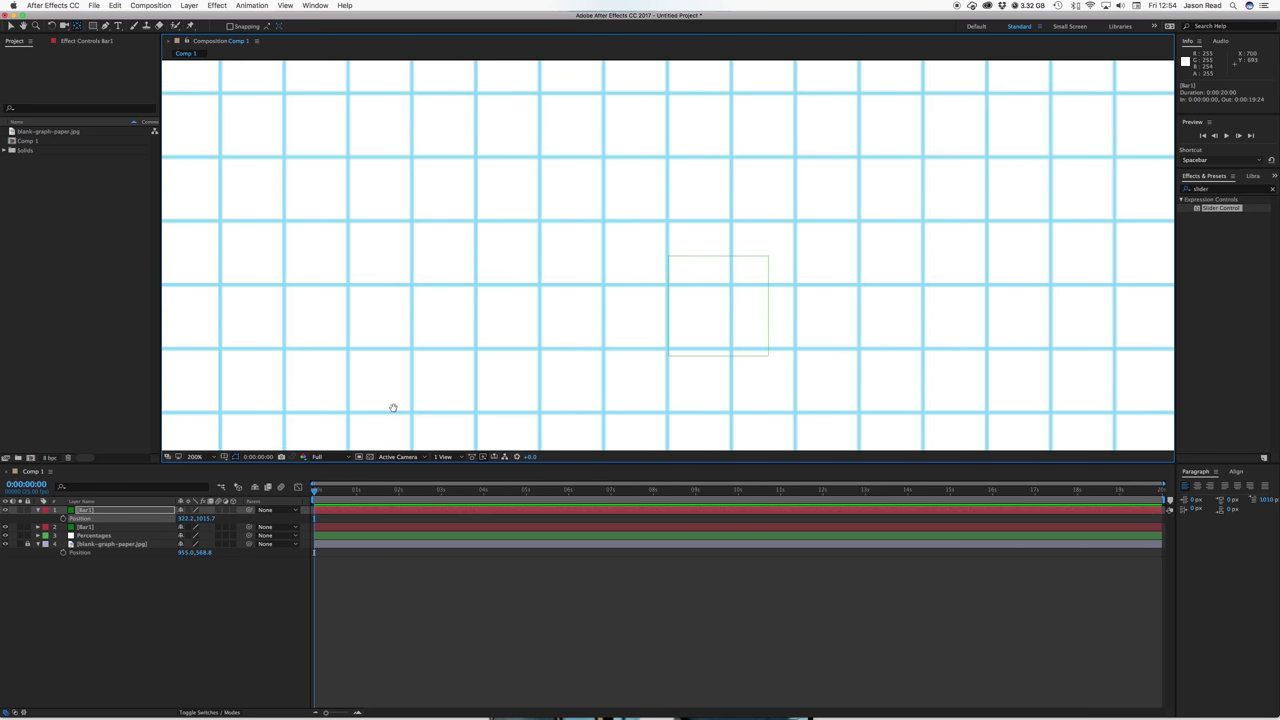
pyautogui.moveTo(391, 406); pyautogui.dragTo(857, 150)
pyautogui.press('v')
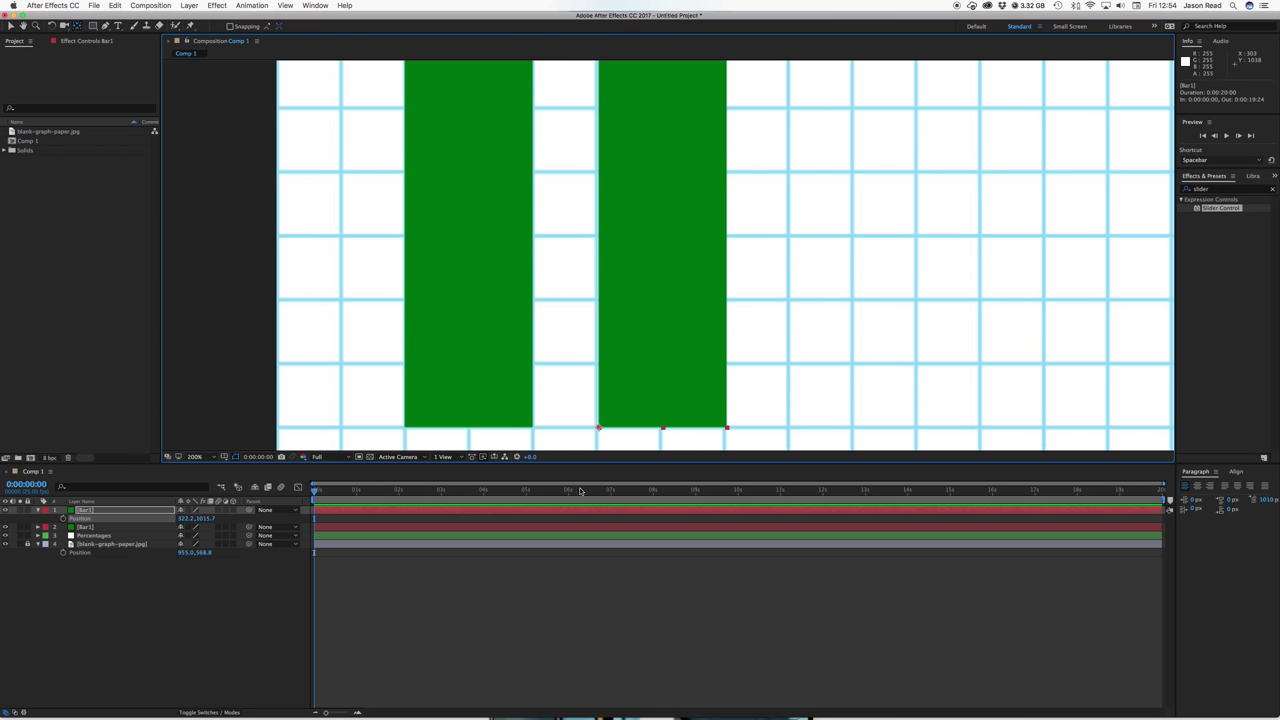
pyautogui.moveTo(182, 522); pyautogui.dragTo(186, 524)
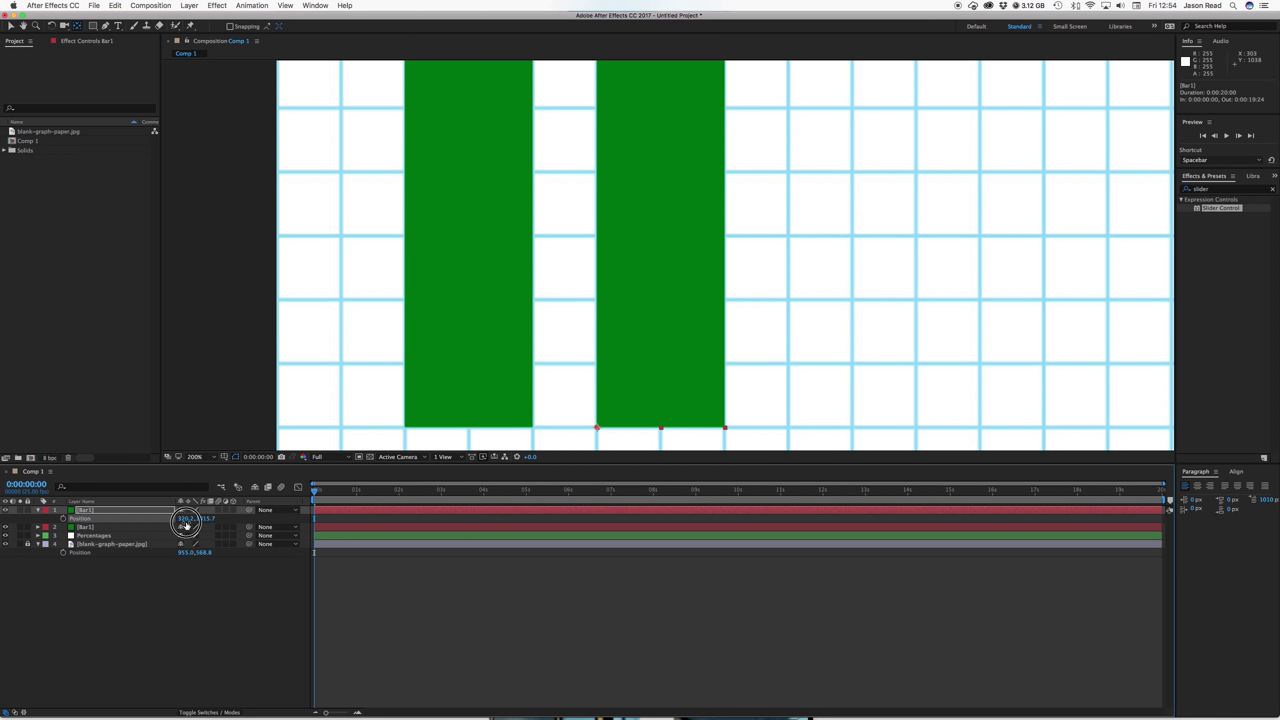
pyautogui.click(186, 523)
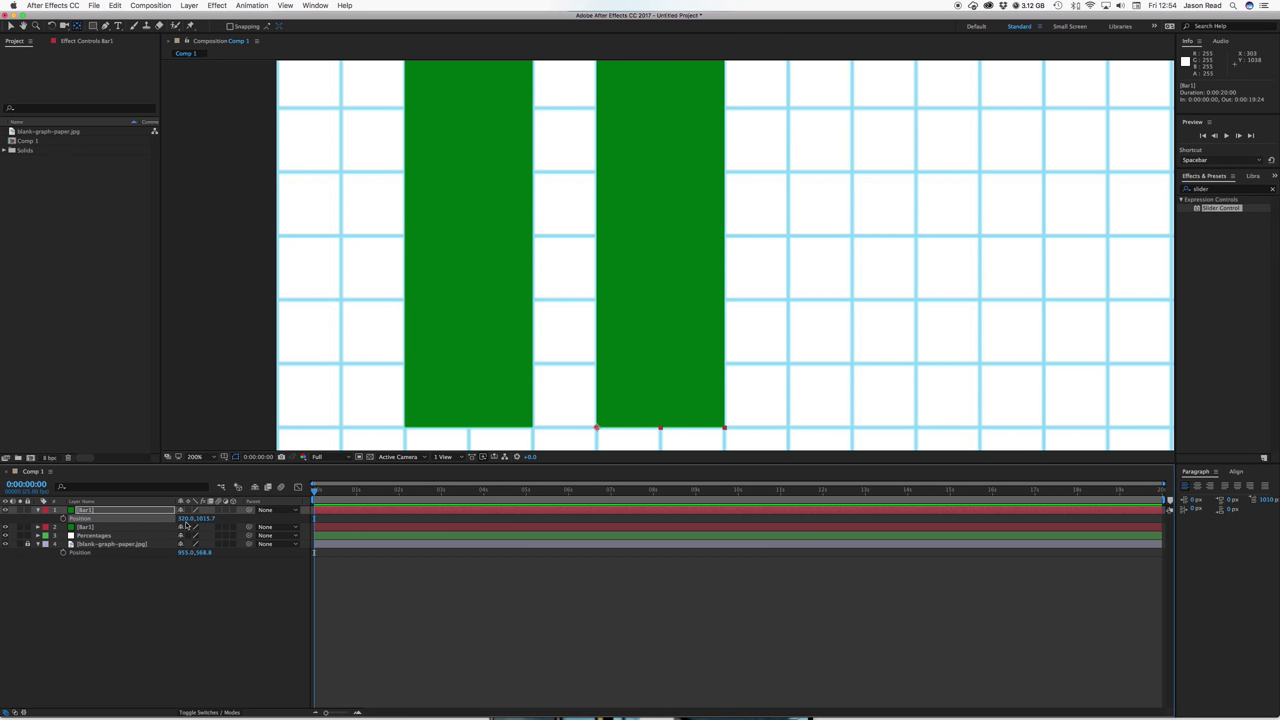
pyautogui.click(197, 457)
# Parent the top bar to the bar below, then duplicate and parent a third bar
pyautogui.click(208, 468)
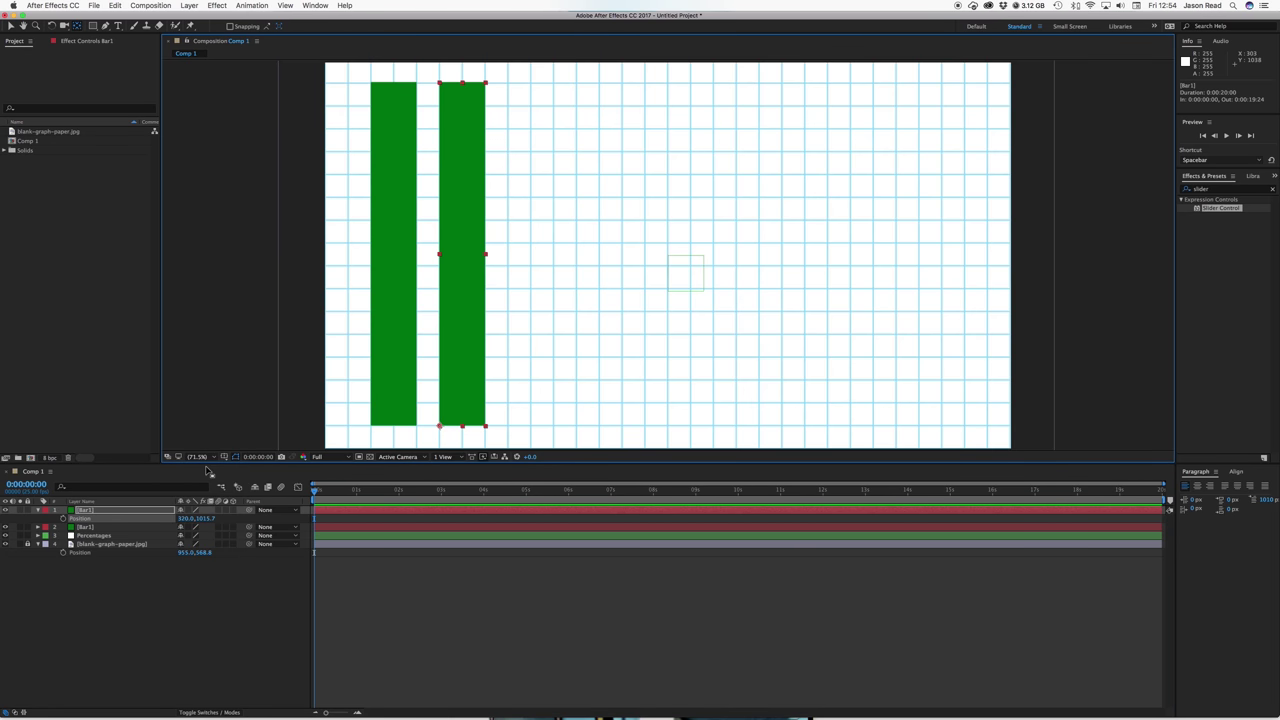
pyautogui.click(480, 577)
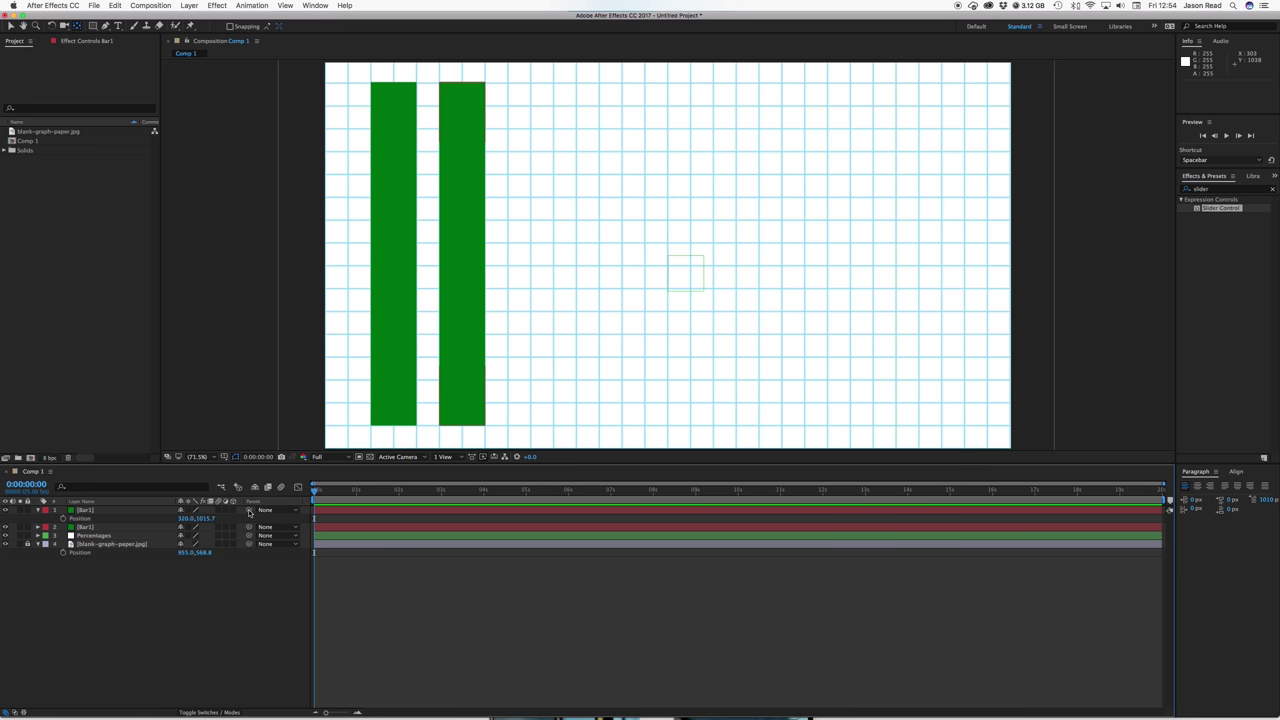
pyautogui.moveTo(250, 513); pyautogui.dragTo(57, 512)
pyautogui.click(38, 510)
pyautogui.click(80, 511)
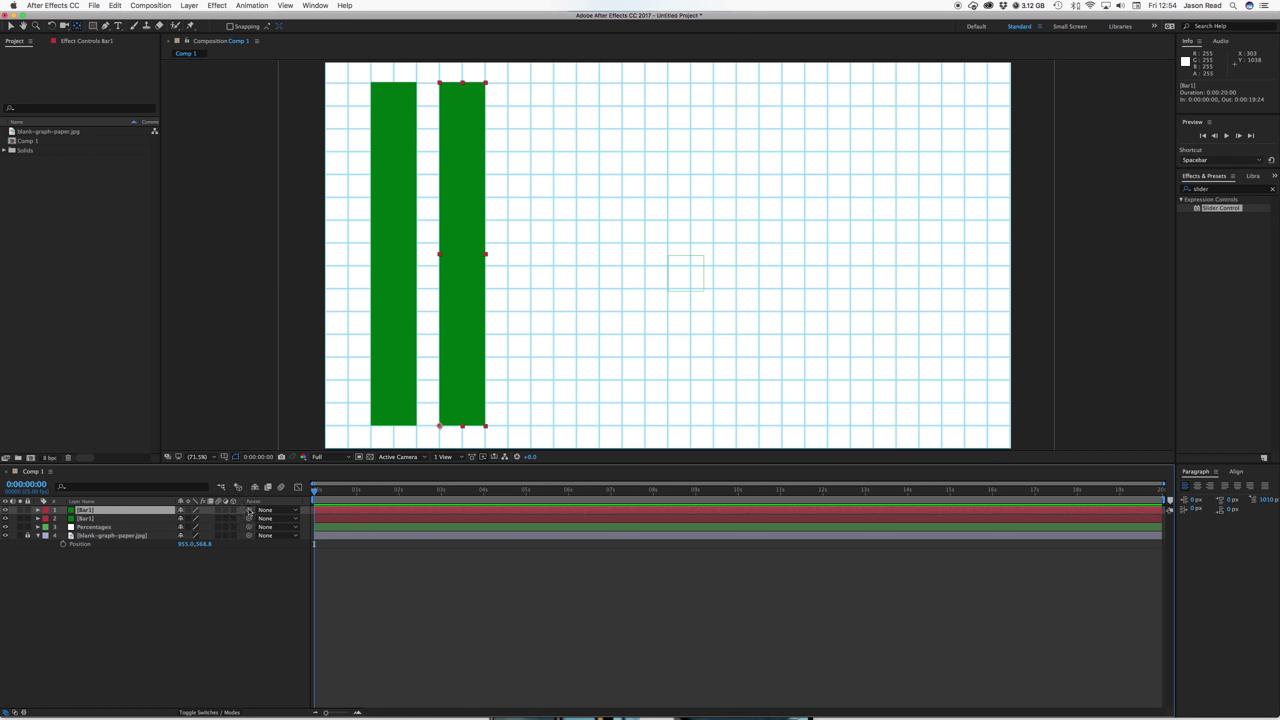
pyautogui.moveTo(250, 512); pyautogui.dragTo(120, 518)
pyautogui.hotkey('ctrl', 'd')
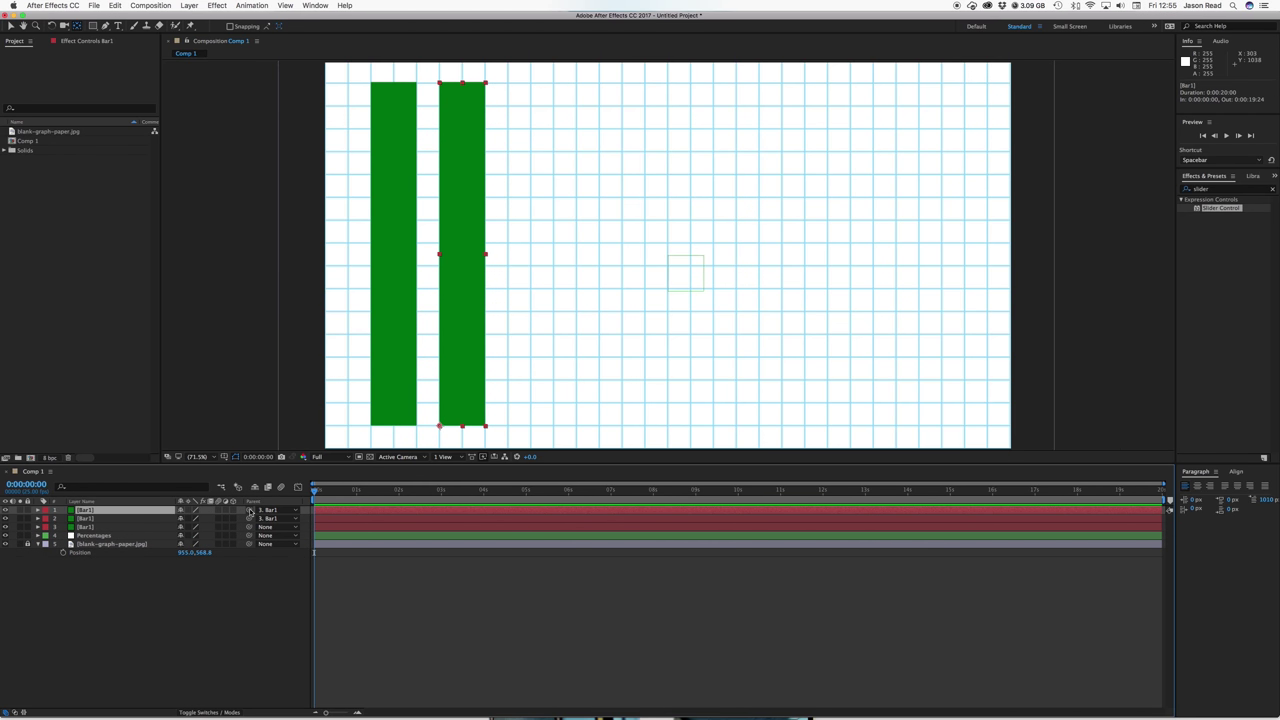
pyautogui.moveTo(251, 510); pyautogui.dragTo(123, 521)
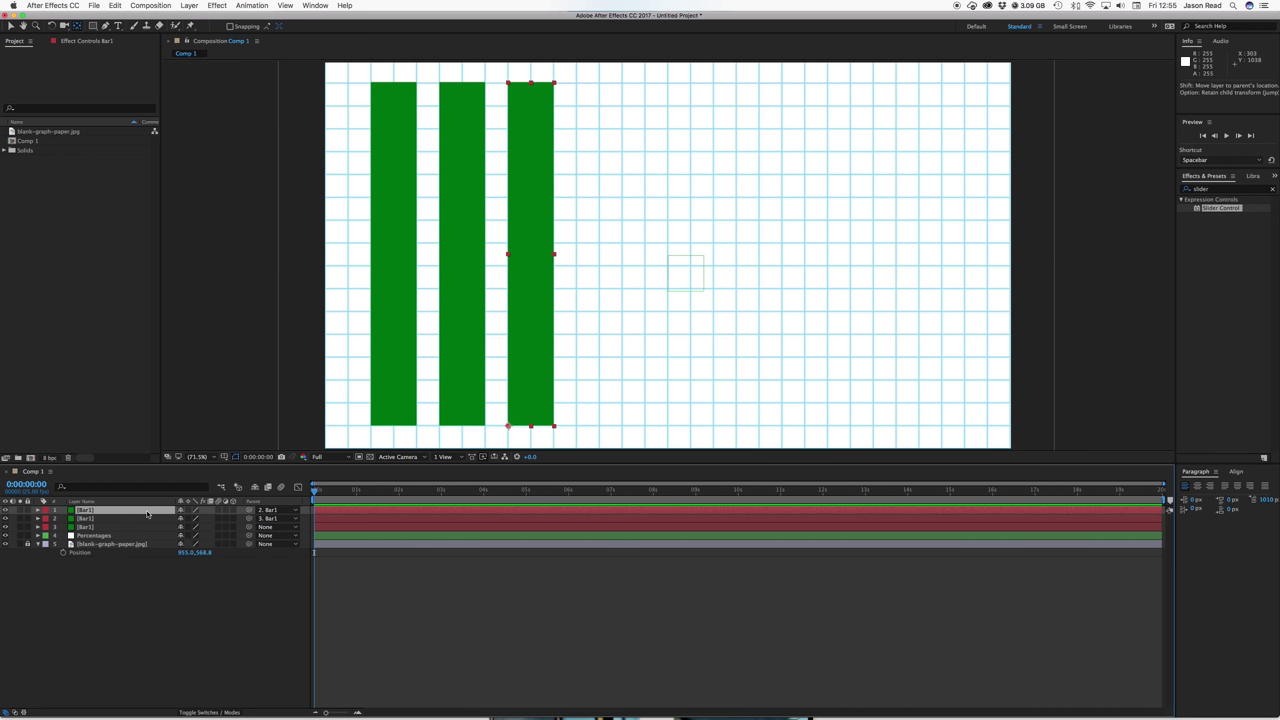
# Keep duplicating the top bar and parenting each copy until bars four through nine exist
pyautogui.click(147, 512)
pyautogui.press('super+d')
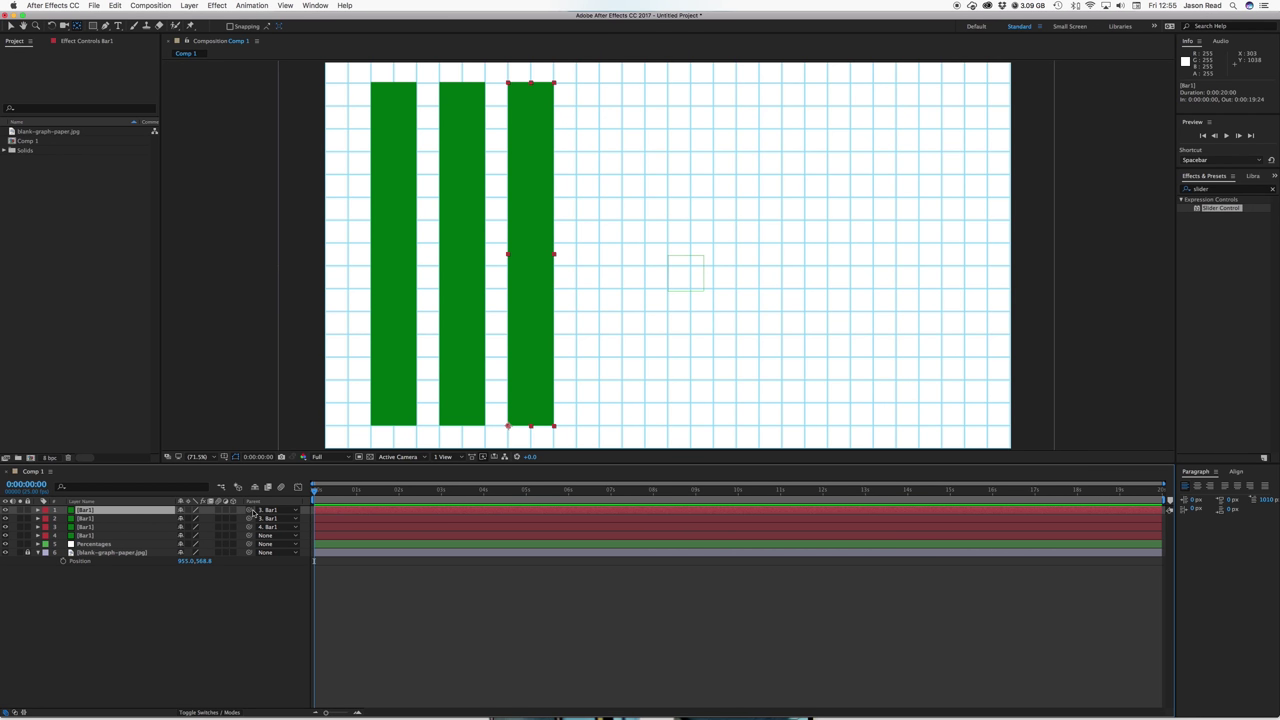
pyautogui.moveTo(250, 511); pyautogui.dragTo(148, 519)
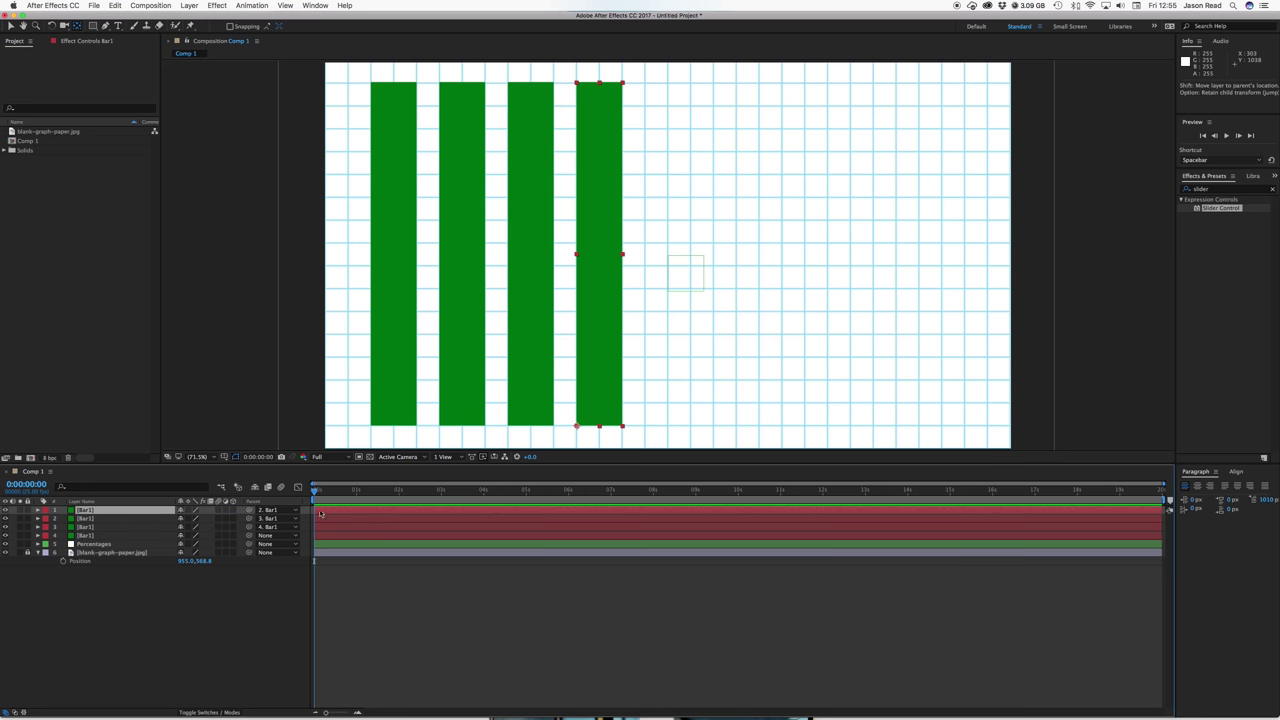
pyautogui.press('super+d')
pyautogui.moveTo(250, 511); pyautogui.dragTo(137, 520)
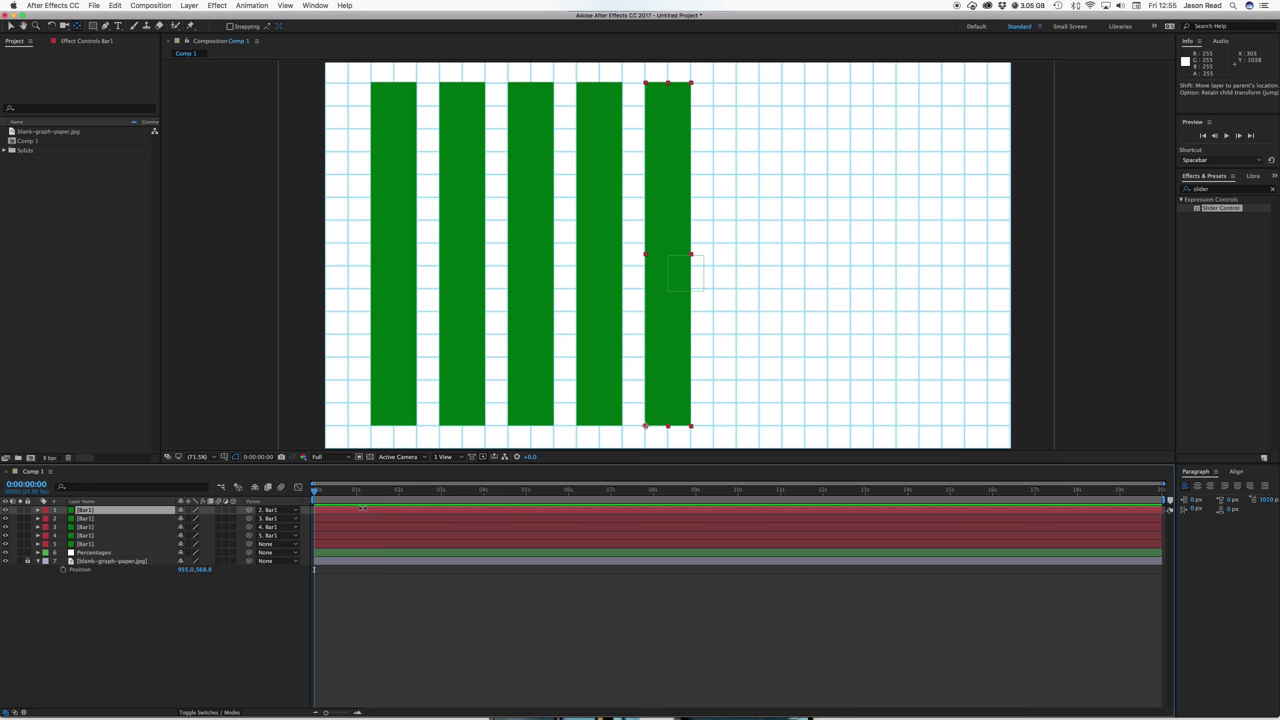
pyautogui.press('super+d')
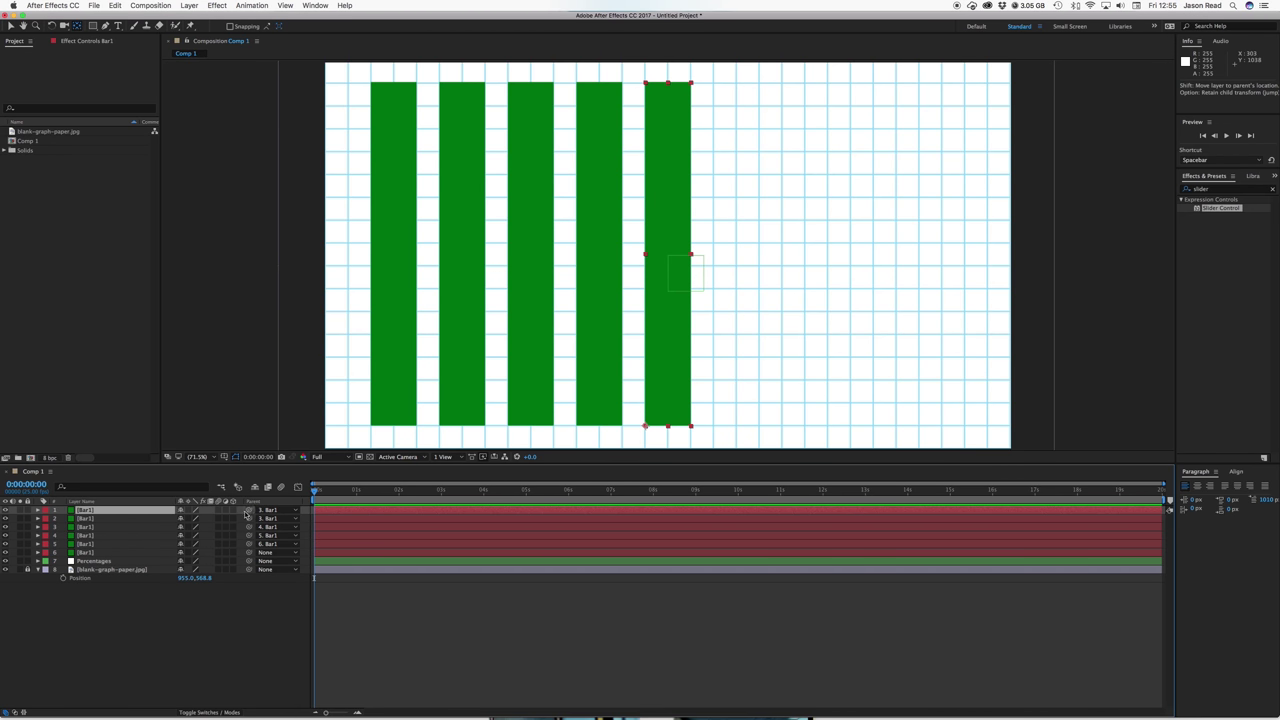
pyautogui.moveTo(247, 513); pyautogui.dragTo(120, 519)
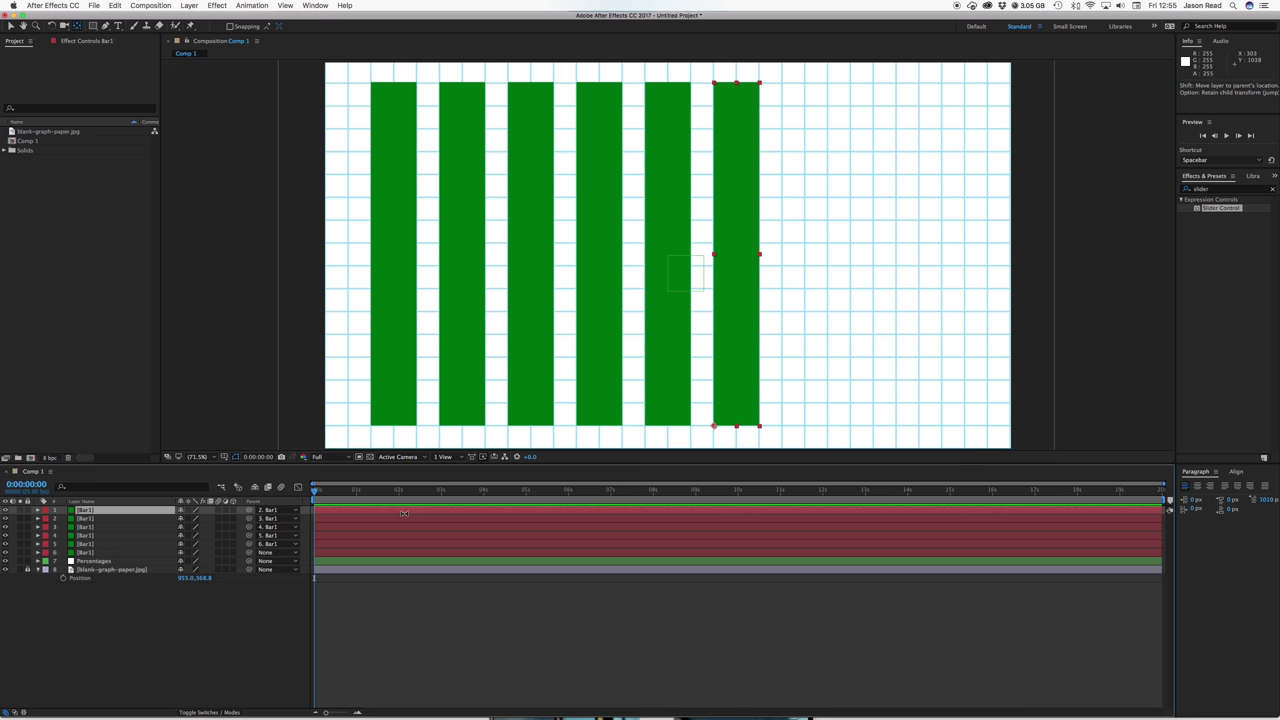
pyautogui.press('super+d')
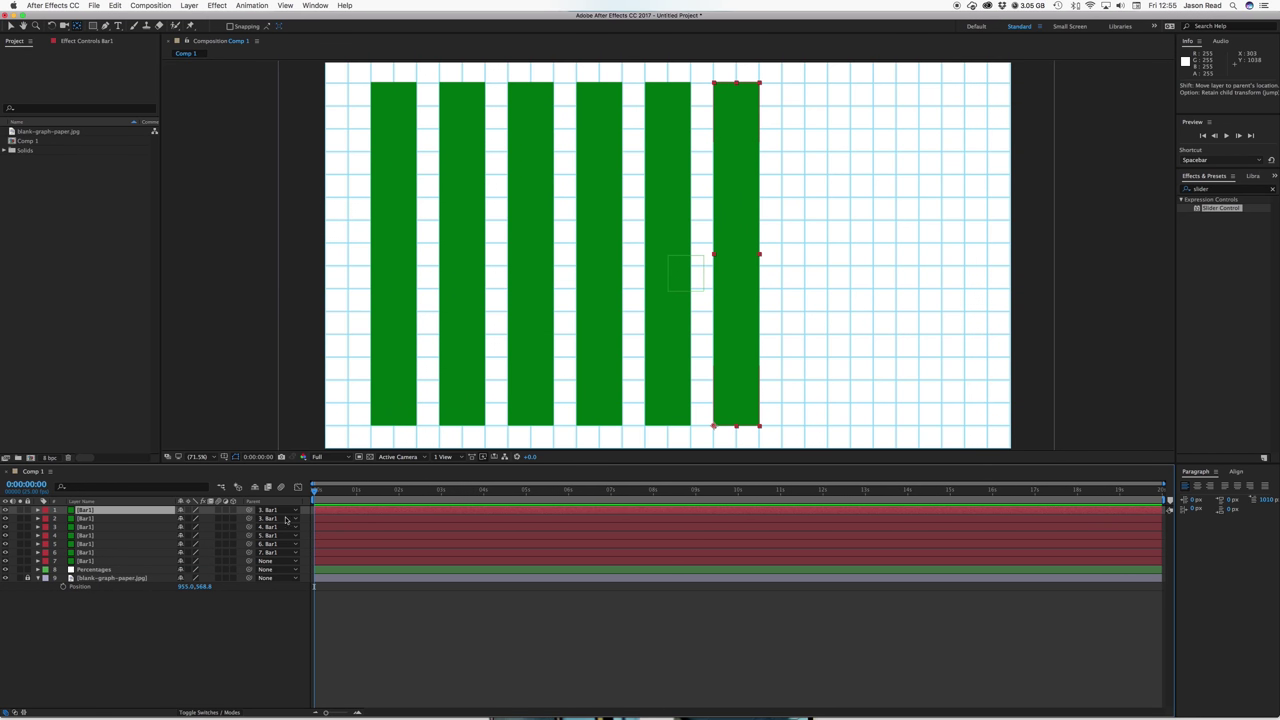
pyautogui.moveTo(249, 510); pyautogui.dragTo(110, 518)
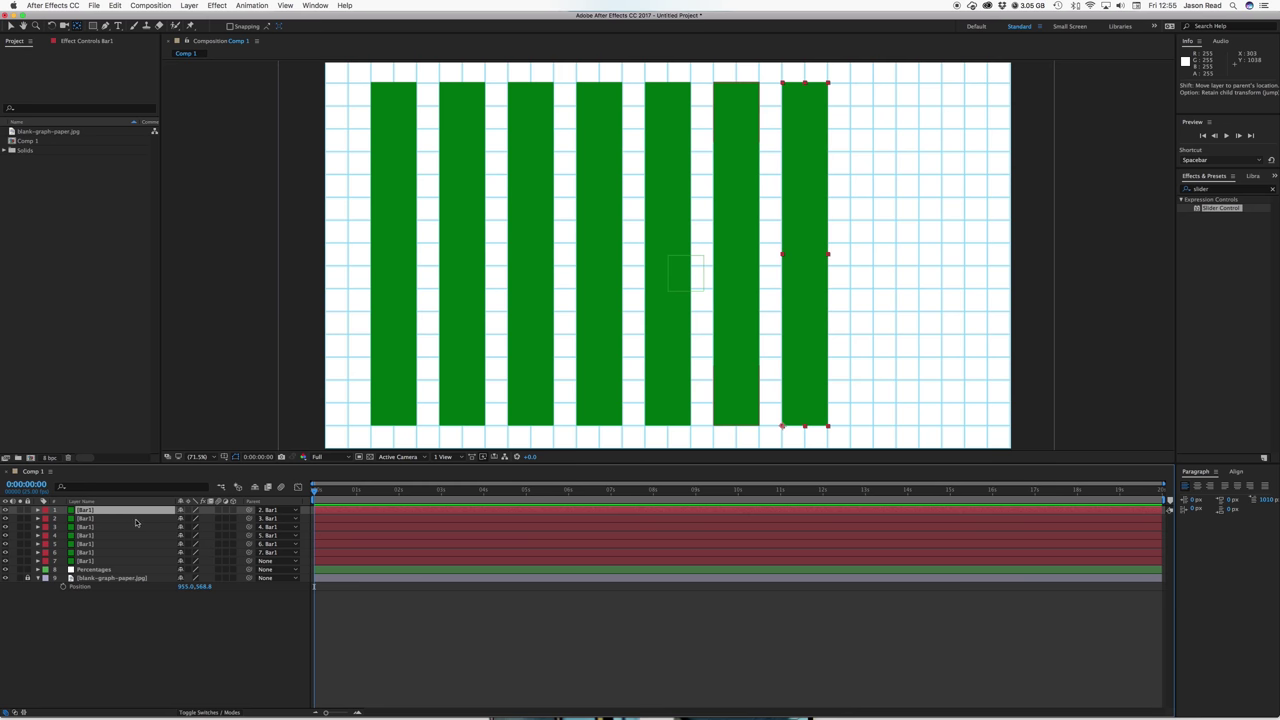
pyautogui.press('super+d')
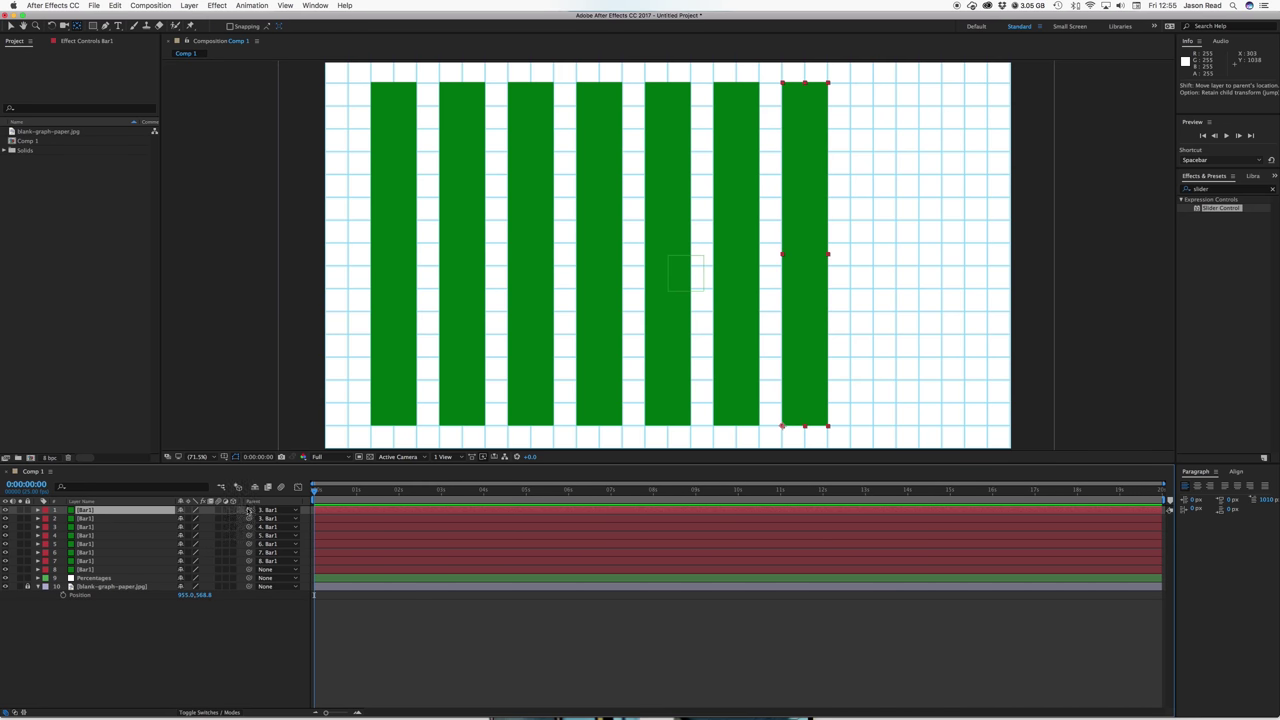
pyautogui.moveTo(250, 510); pyautogui.dragTo(137, 521)
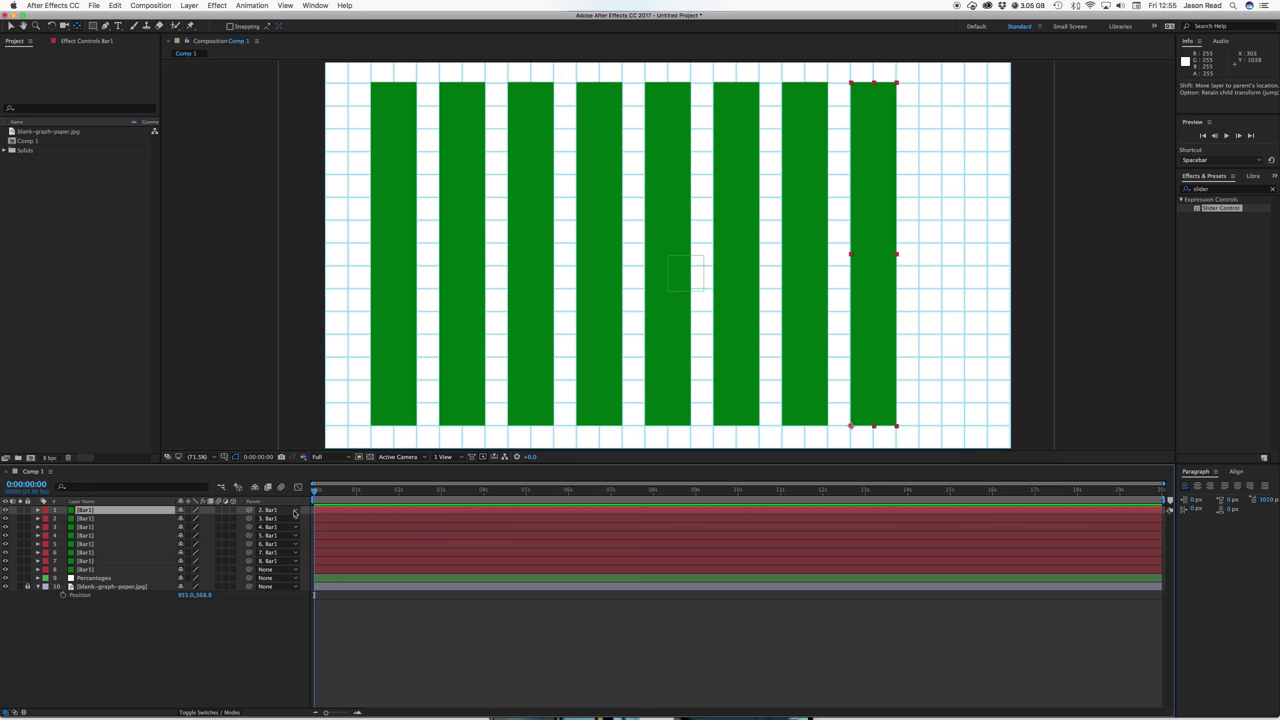
pyautogui.press('super+d')
pyautogui.moveTo(250, 510); pyautogui.dragTo(155, 520)
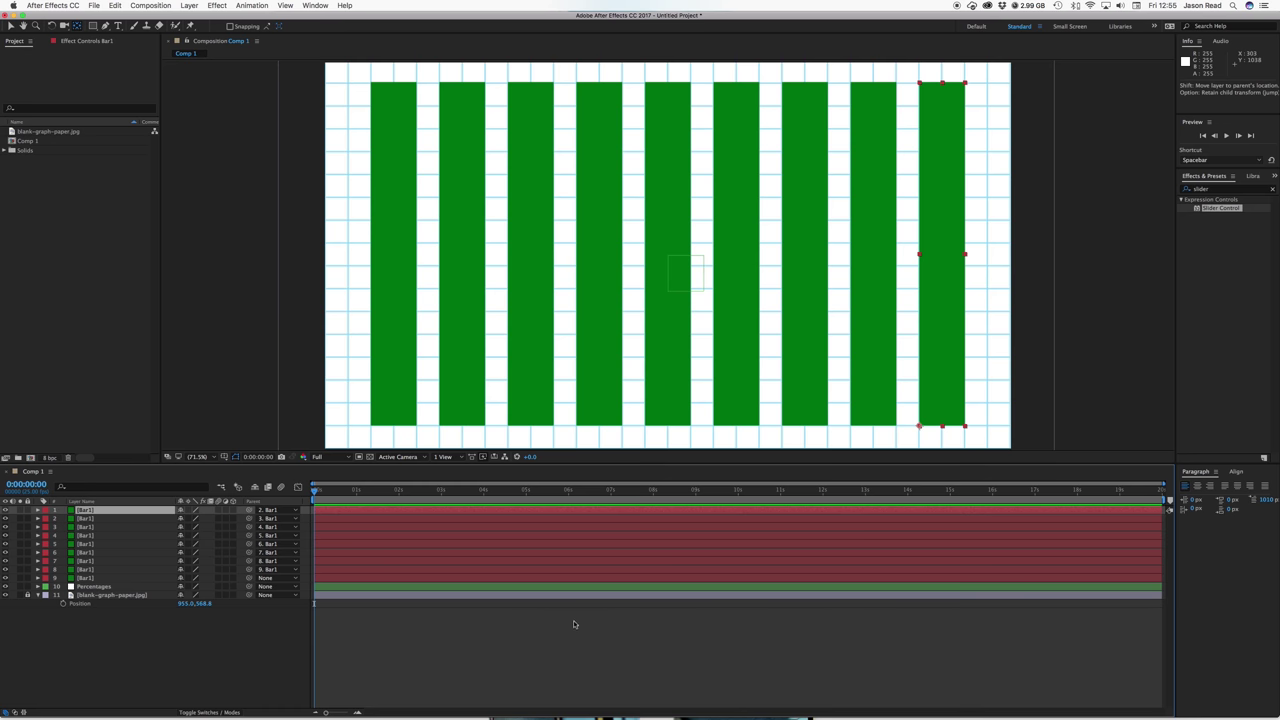
# Set the Parent of all nine Bar1 layers to None, then deselect them
pyautogui.click(393, 511)
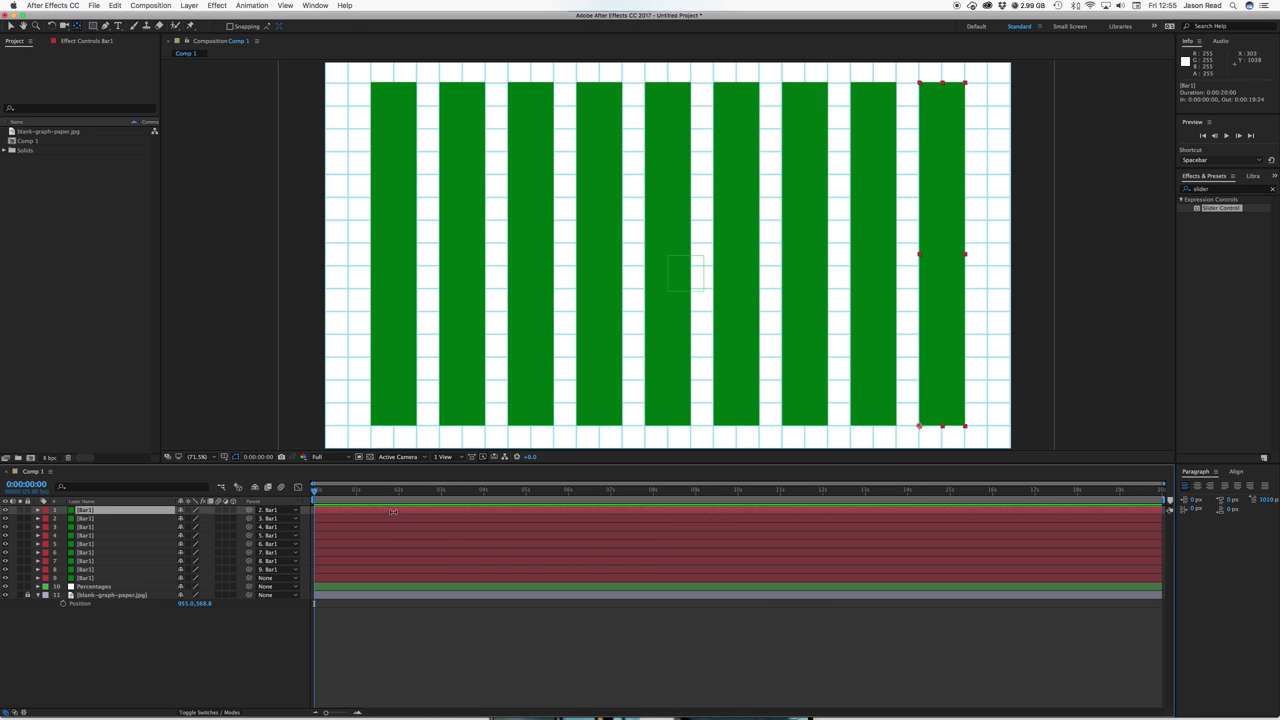
pyautogui.keyDown('shift'); pyautogui.click(409, 580); pyautogui.keyUp('shift')
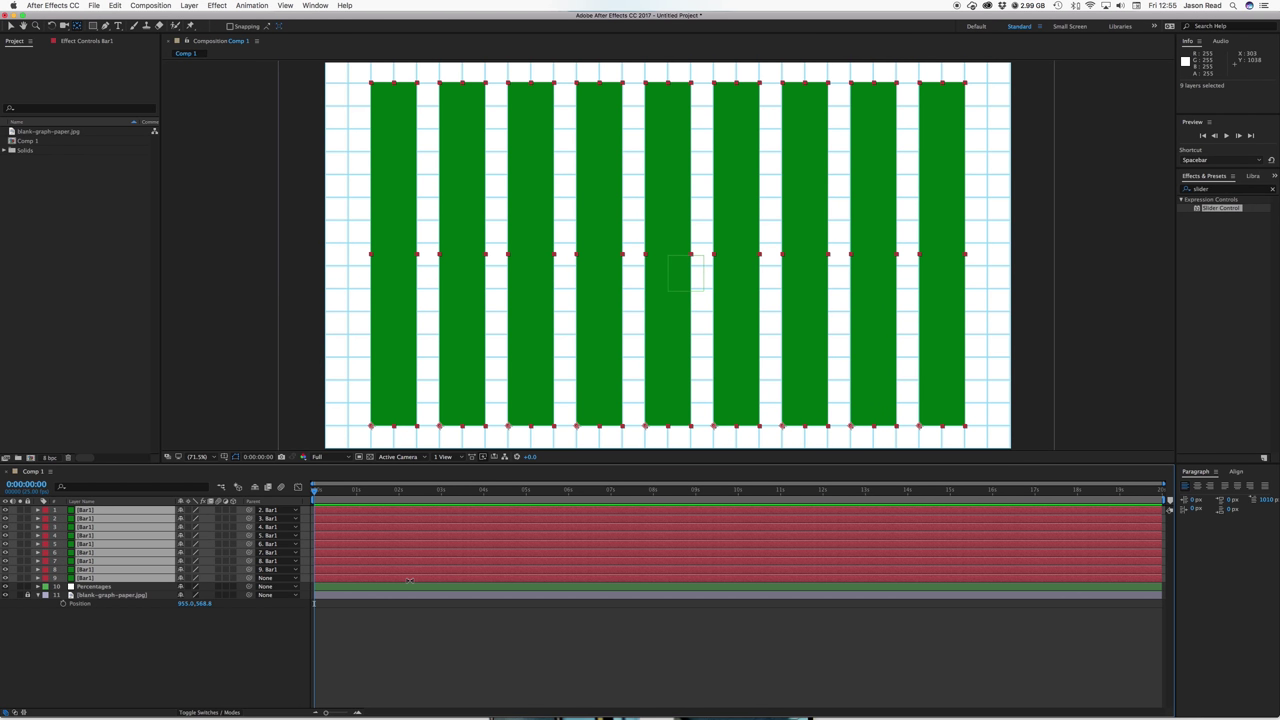
pyautogui.click(294, 511)
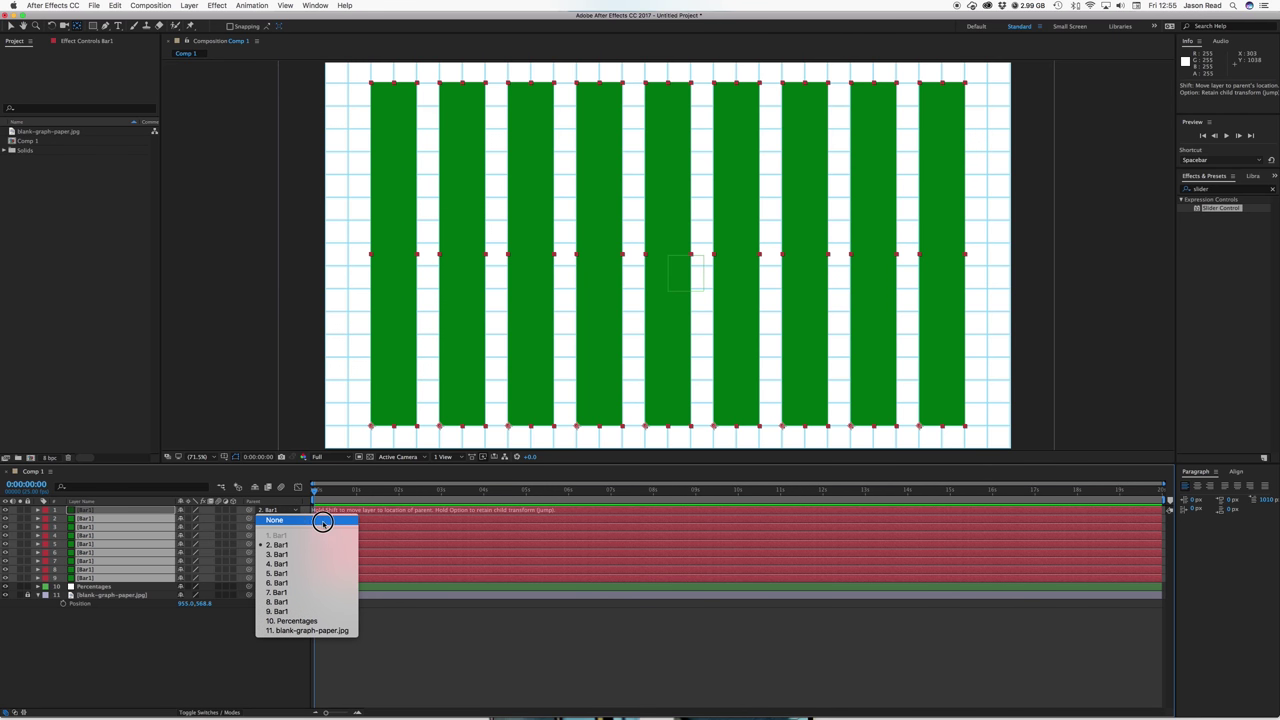
pyautogui.click(323, 523)
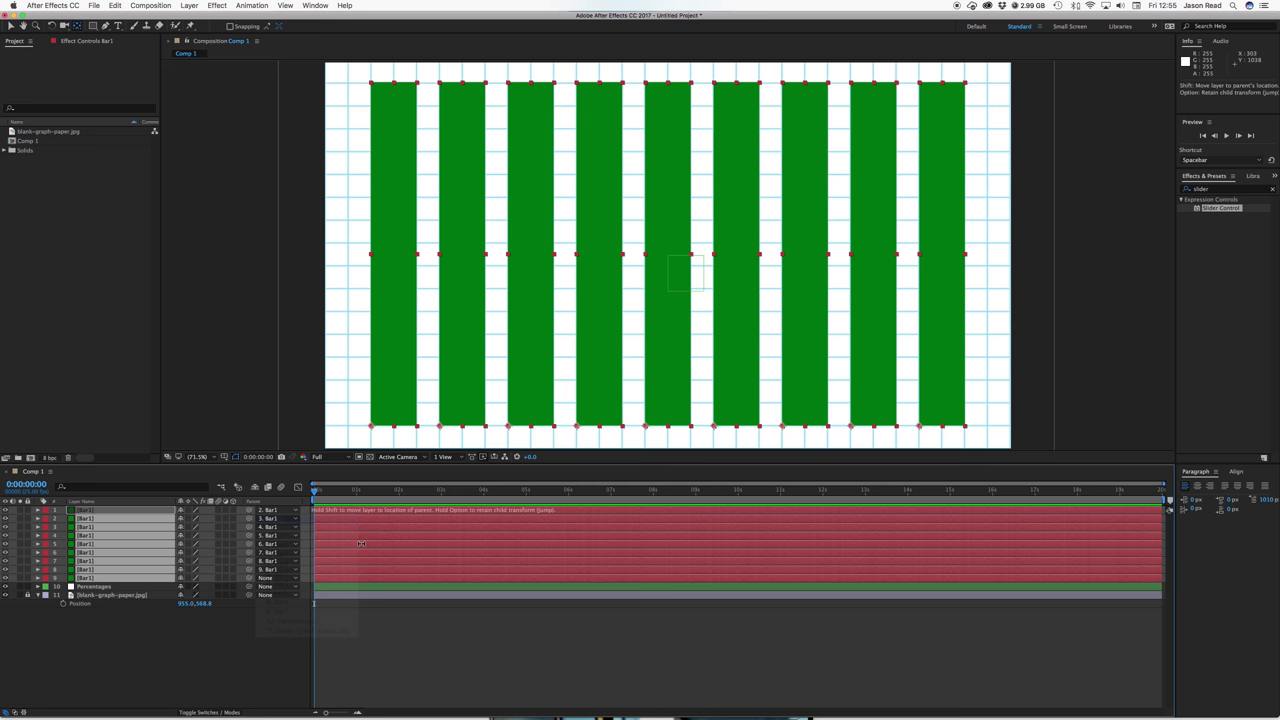
pyautogui.click(457, 628)
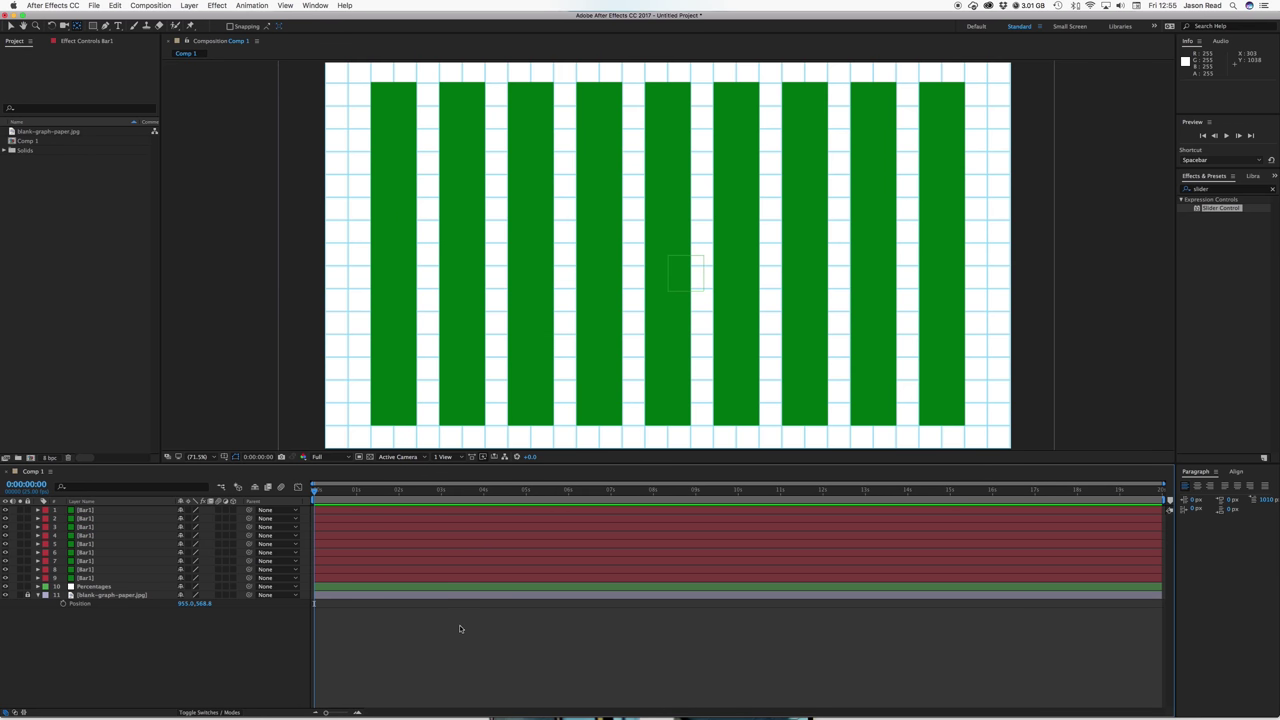
# Add a Slider Control effect to the Percentages null
pyautogui.click(452, 577)
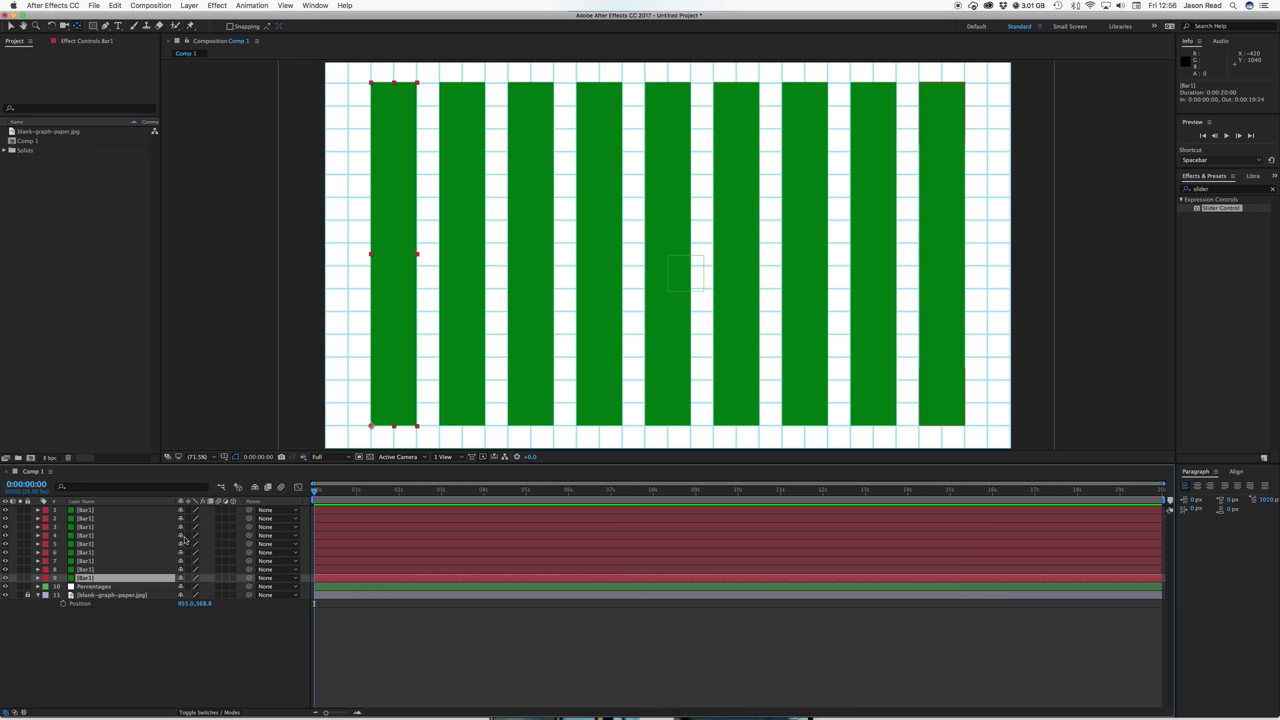
pyautogui.click(105, 587)
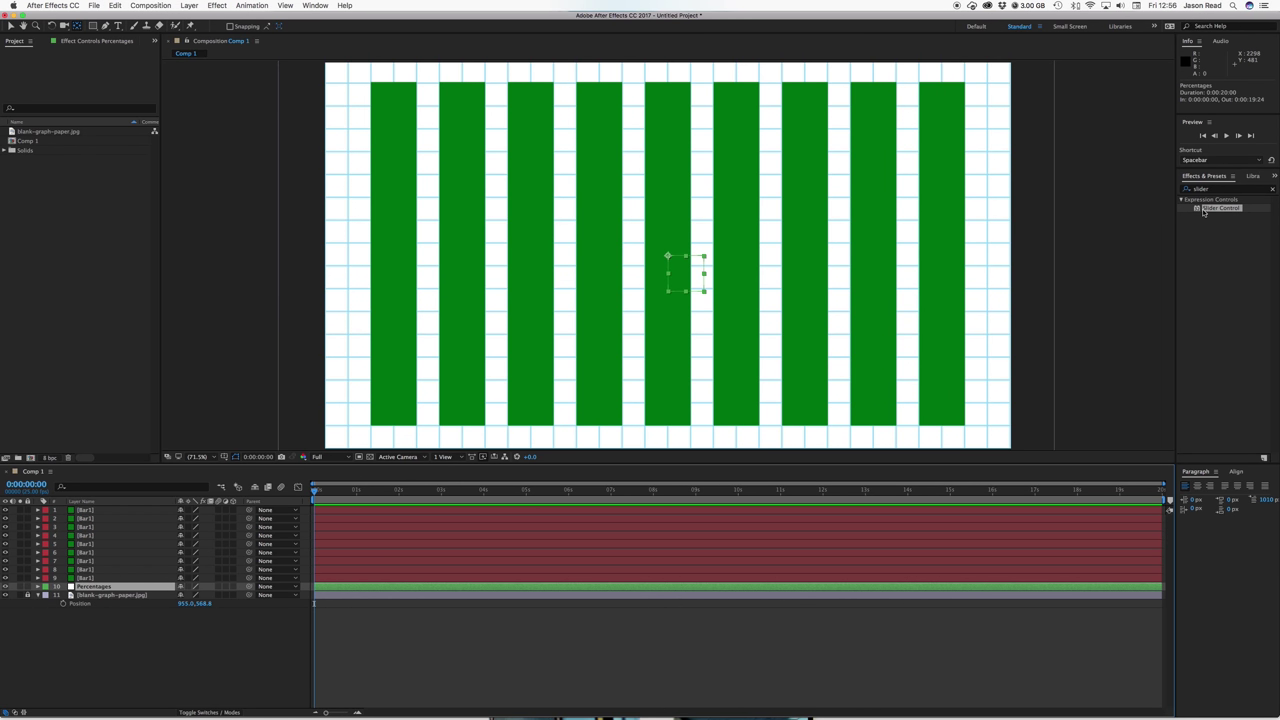
pyautogui.moveTo(1203, 210); pyautogui.dragTo(891, 589)
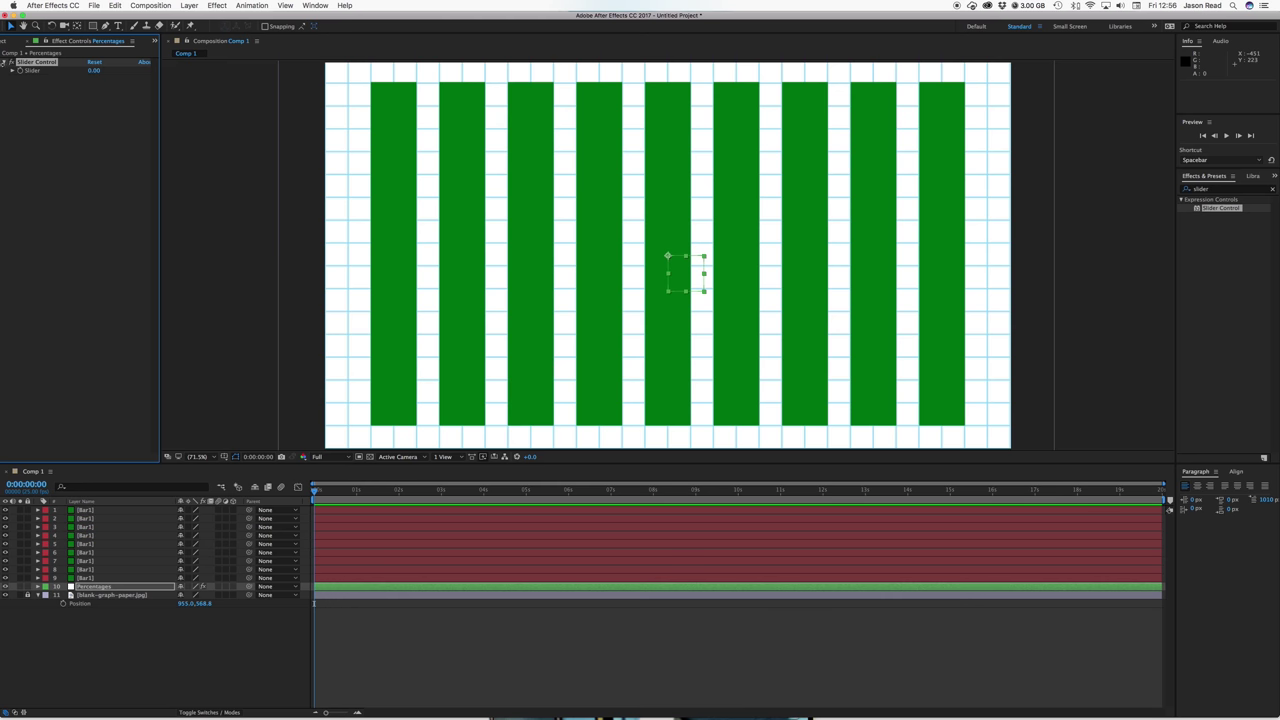
# Rename the slider to Bar 1 and reveal the leftmost bar's Scale property
pyautogui.press('Return')
pyautogui.write('Bar 1')
pyautogui.press('Return')
pyautogui.click(360, 578)
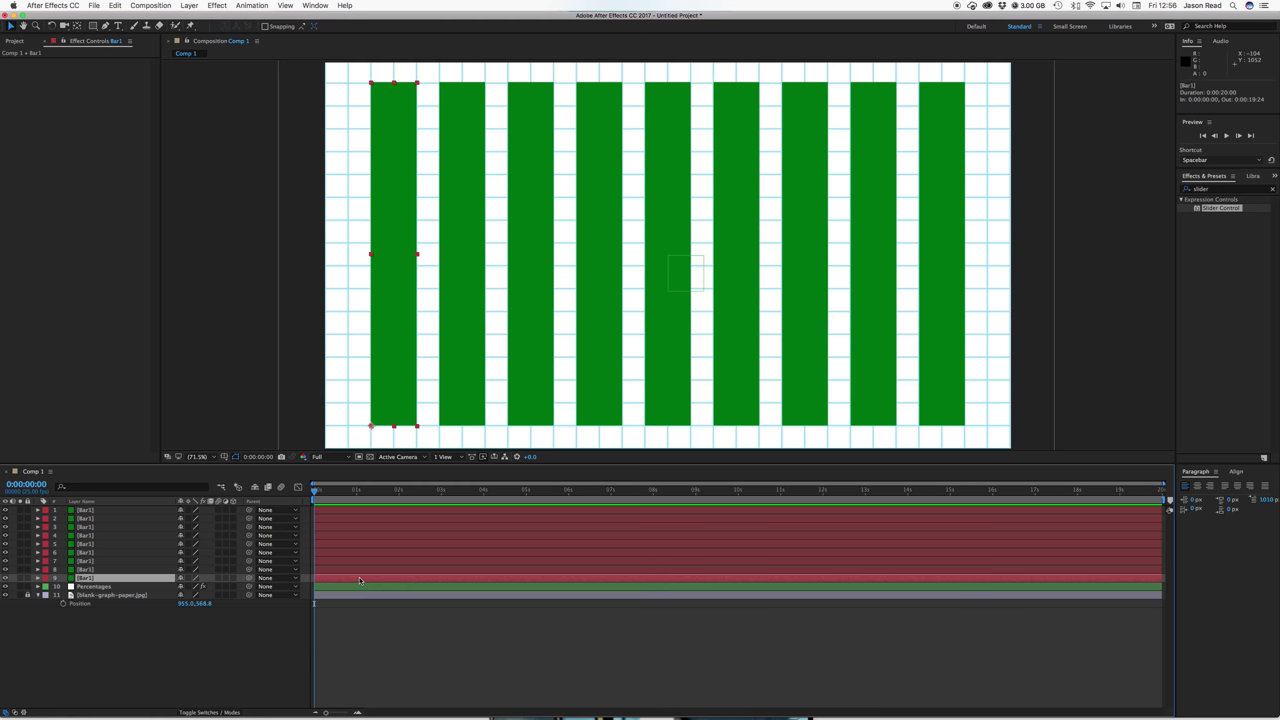
pyautogui.press('s')
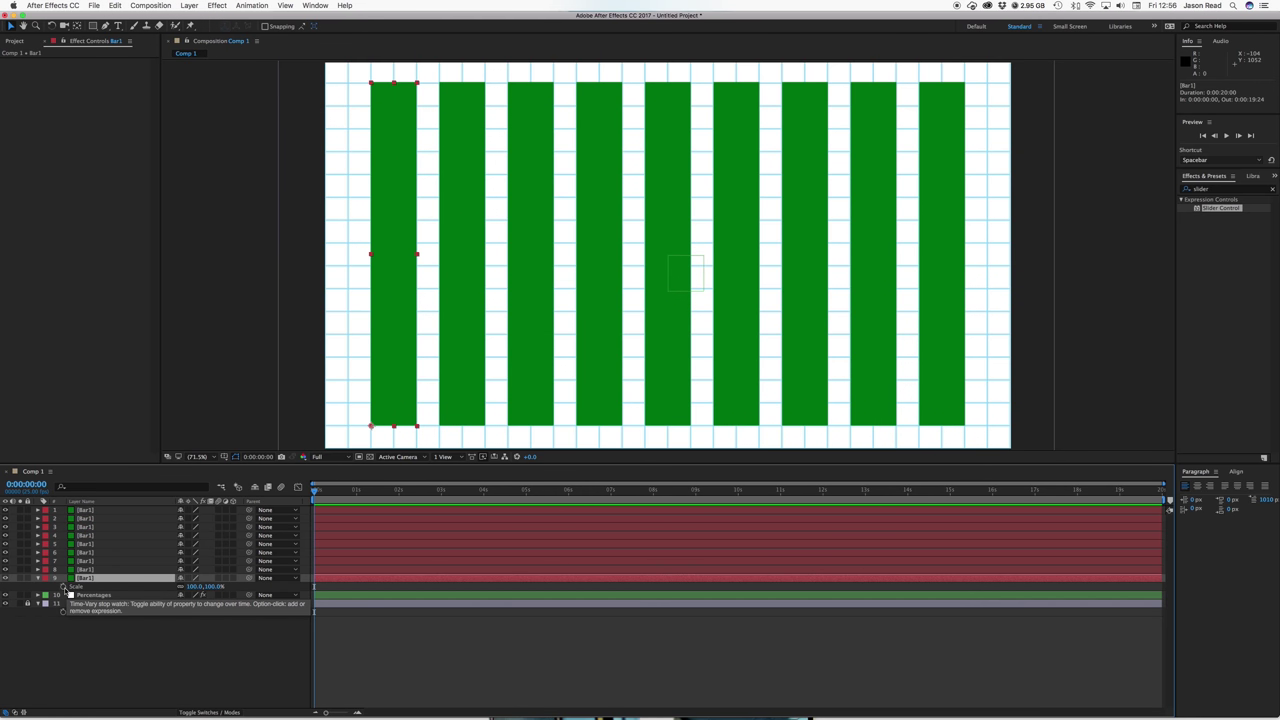
# Write a [temp,temp] Scale expression on the first bar and pick-whip it to the Bar 1 slider
pyautogui.keyDown('alt'); pyautogui.click(63, 587); pyautogui.keyUp('alt')
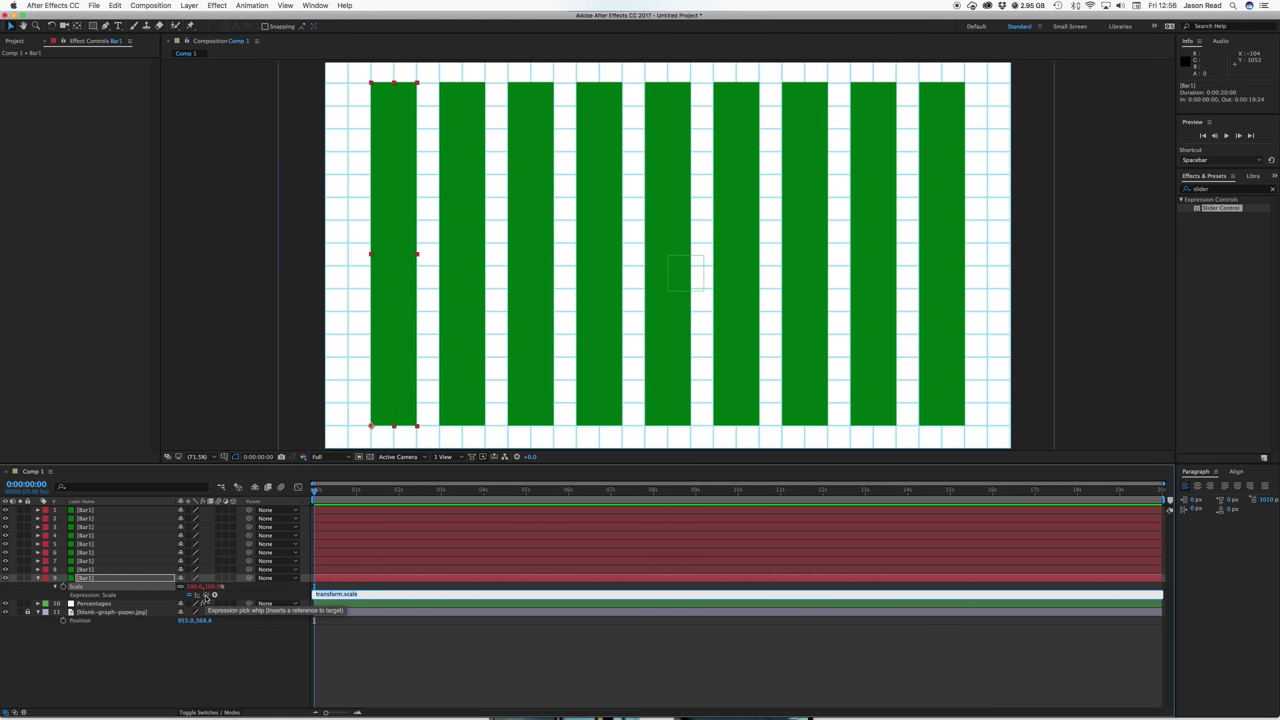
pyautogui.moveTo(205, 595)
pyautogui.mouseDown()
pyautogui.moveTo(135, 585)
pyautogui.moveTo(190, 588)
pyautogui.mouseUp()
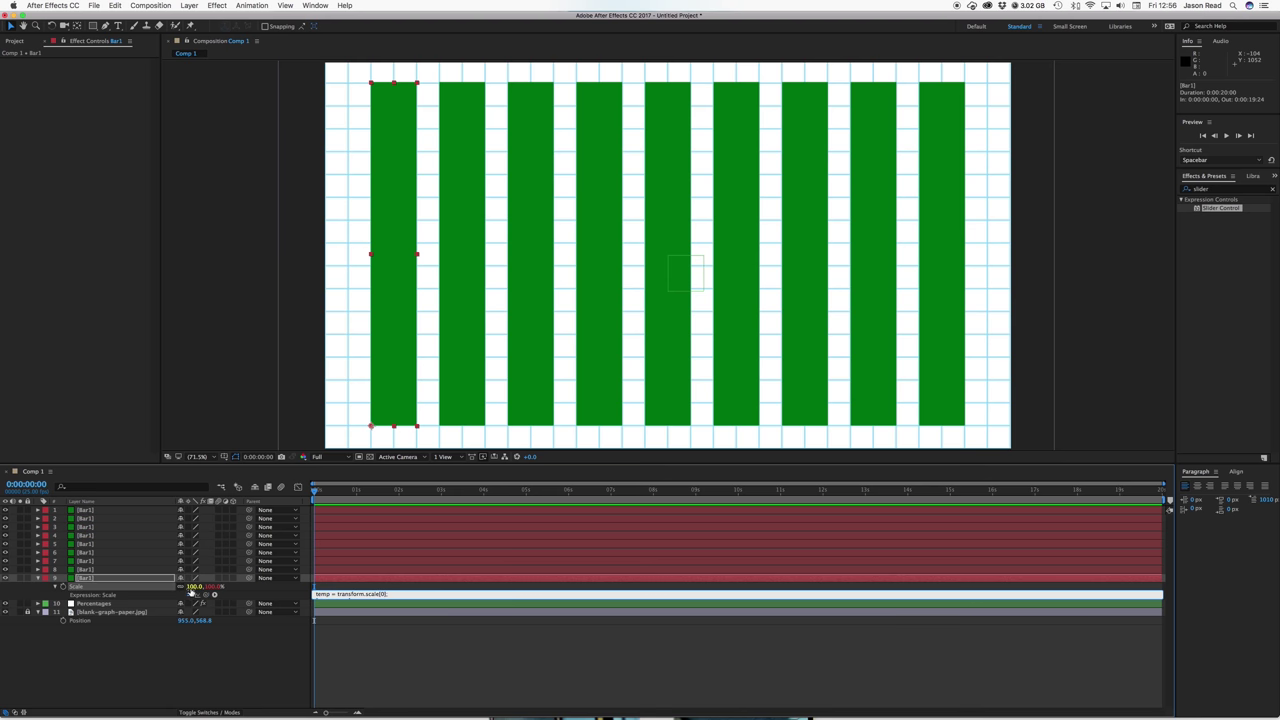
pyautogui.press('Return')
pyautogui.write('[temp, temp]')
pyautogui.scroll(1, 371, 594)
pyautogui.scroll(-1, 385, 594)
pyautogui.press('BackSpace')
pyautogui.press('End')
pyautogui.click(200, 596)
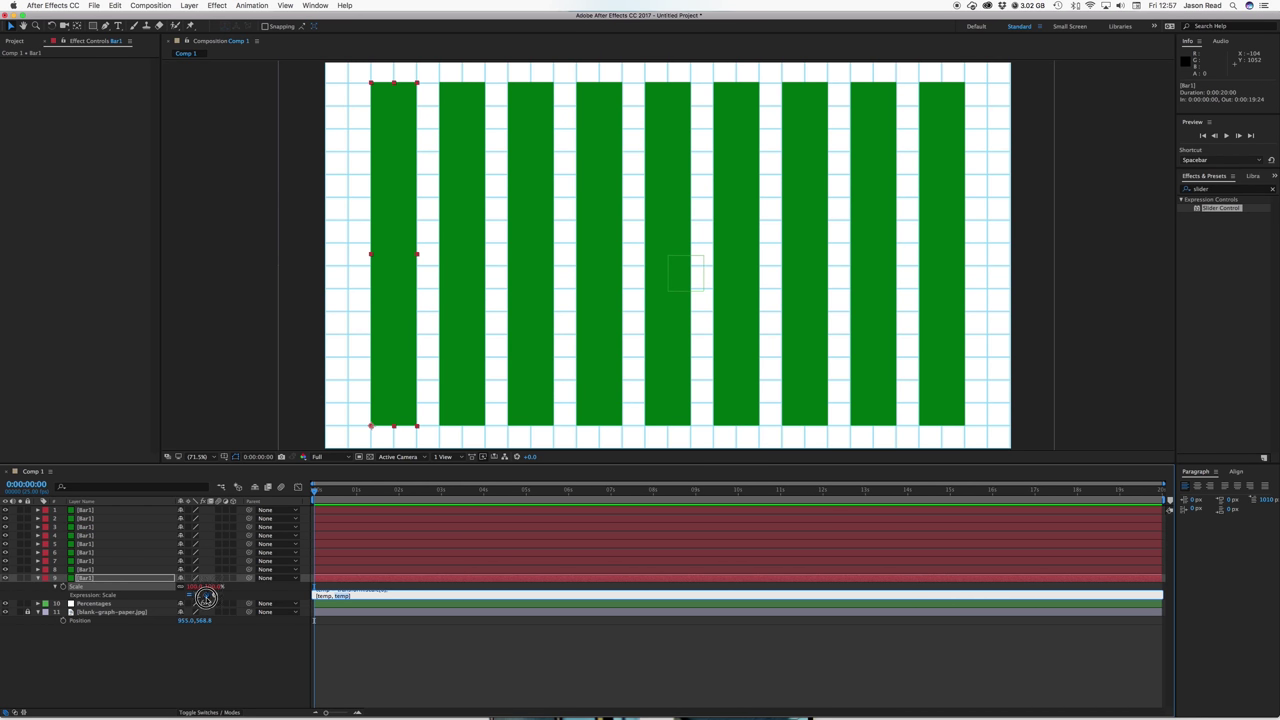
pyautogui.click(90, 605)
pyautogui.moveTo(205, 596); pyautogui.dragTo(33, 70)
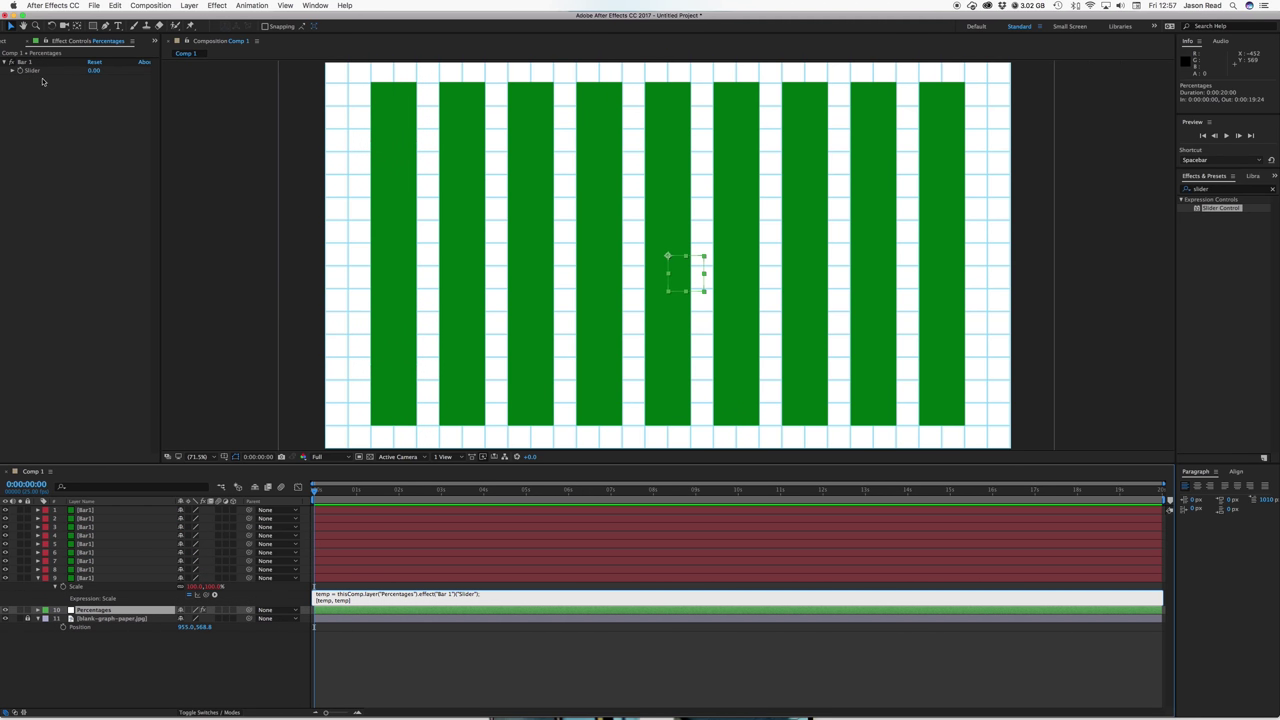
pyautogui.click(346, 680)
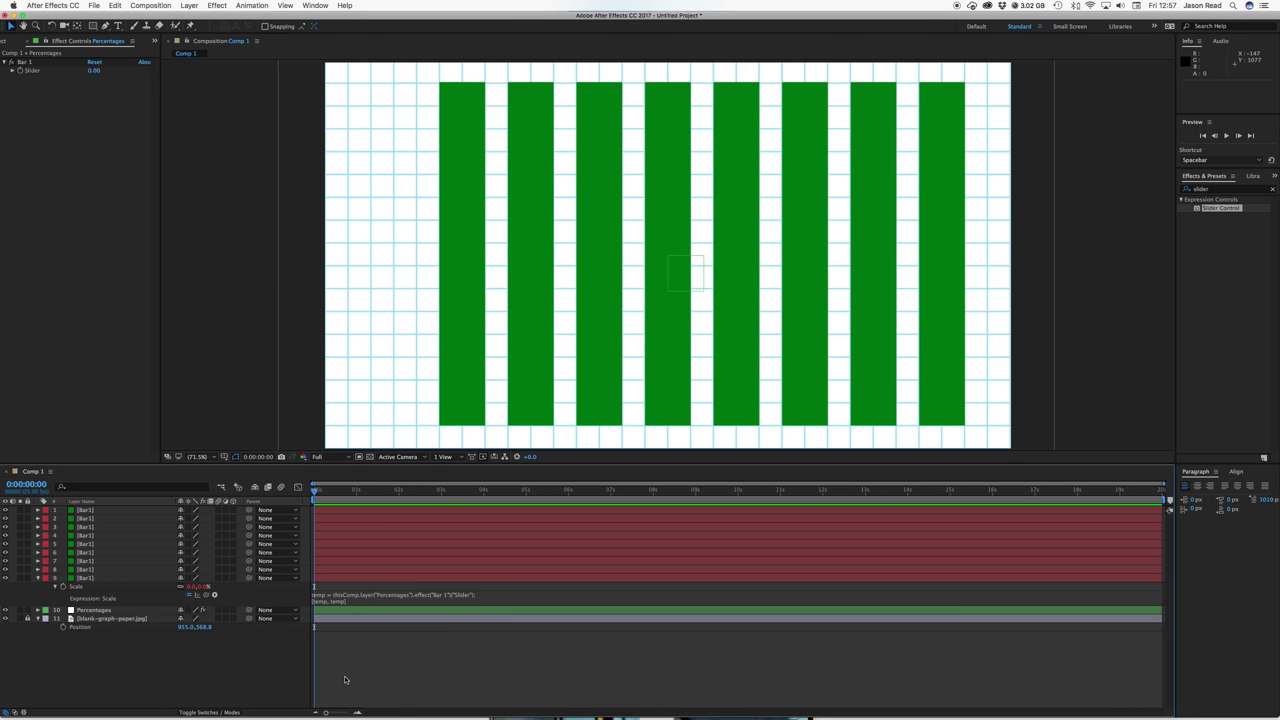
# Undo that, then link only the expression's second temp (height) to the Bar 1 slider
pyautogui.press('super+z')
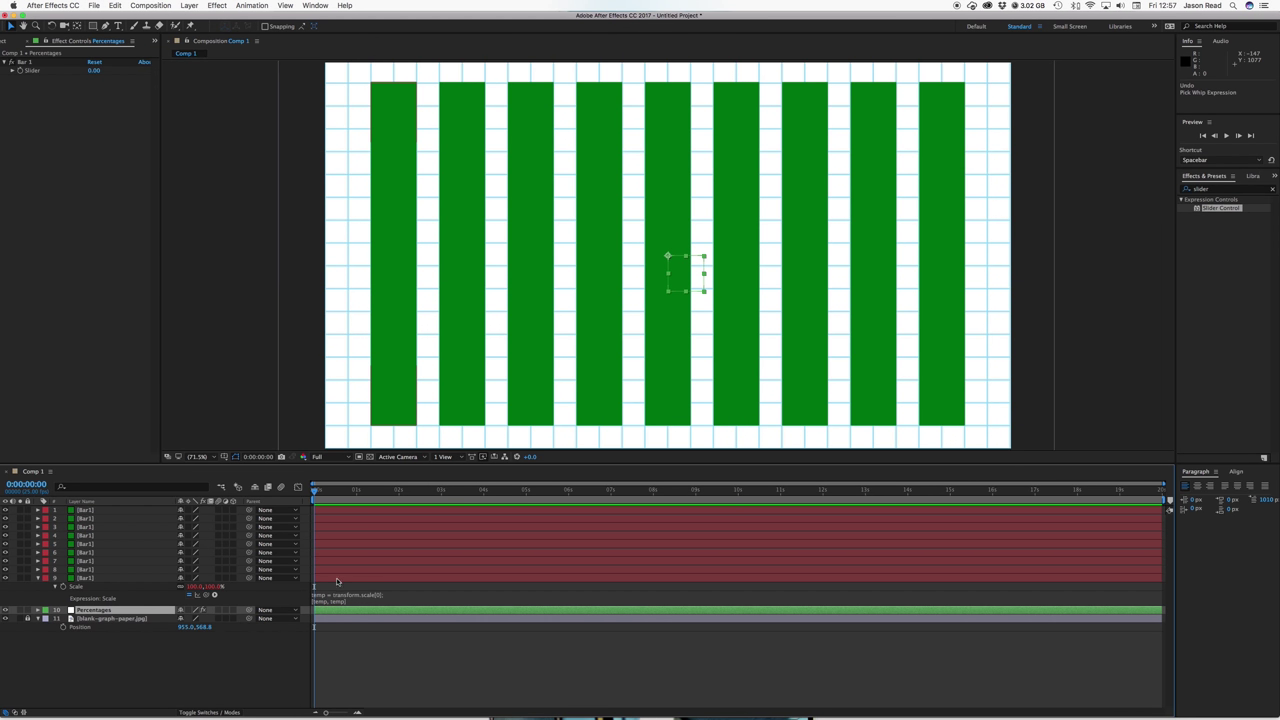
pyautogui.click(337, 600)
pyautogui.moveTo(336, 600); pyautogui.dragTo(355, 602)
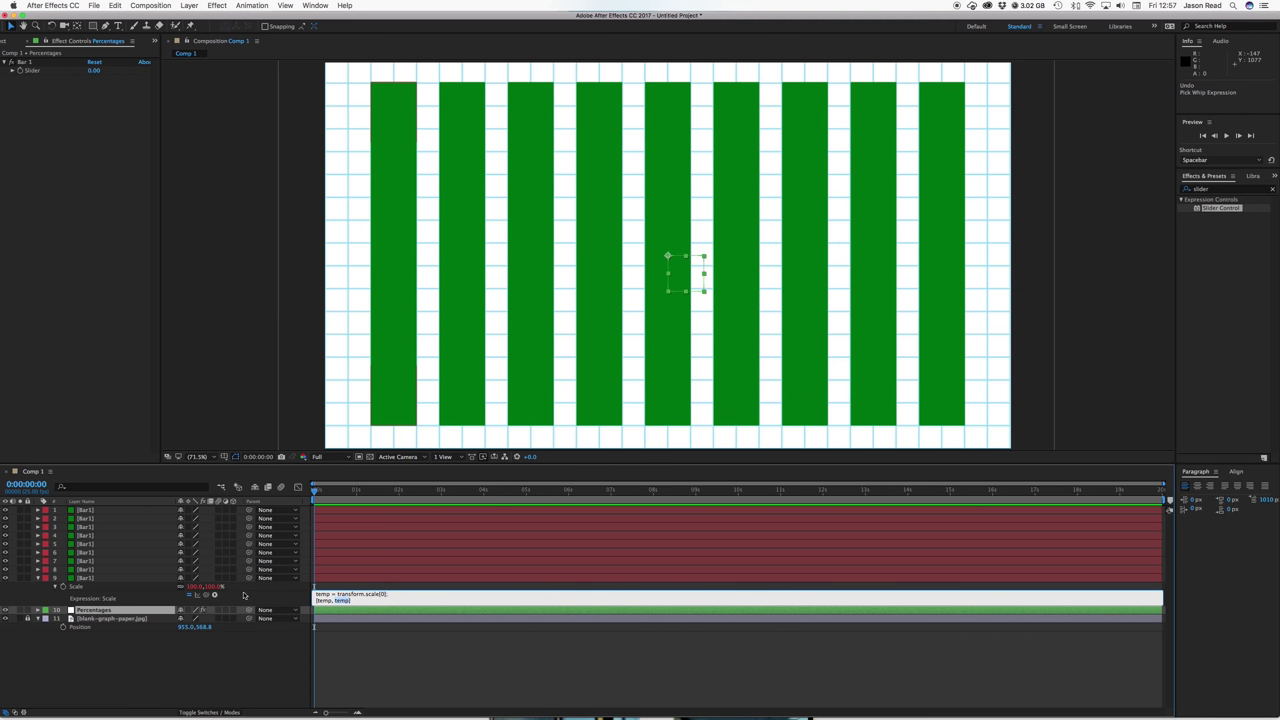
pyautogui.moveTo(206, 595); pyautogui.dragTo(33, 71)
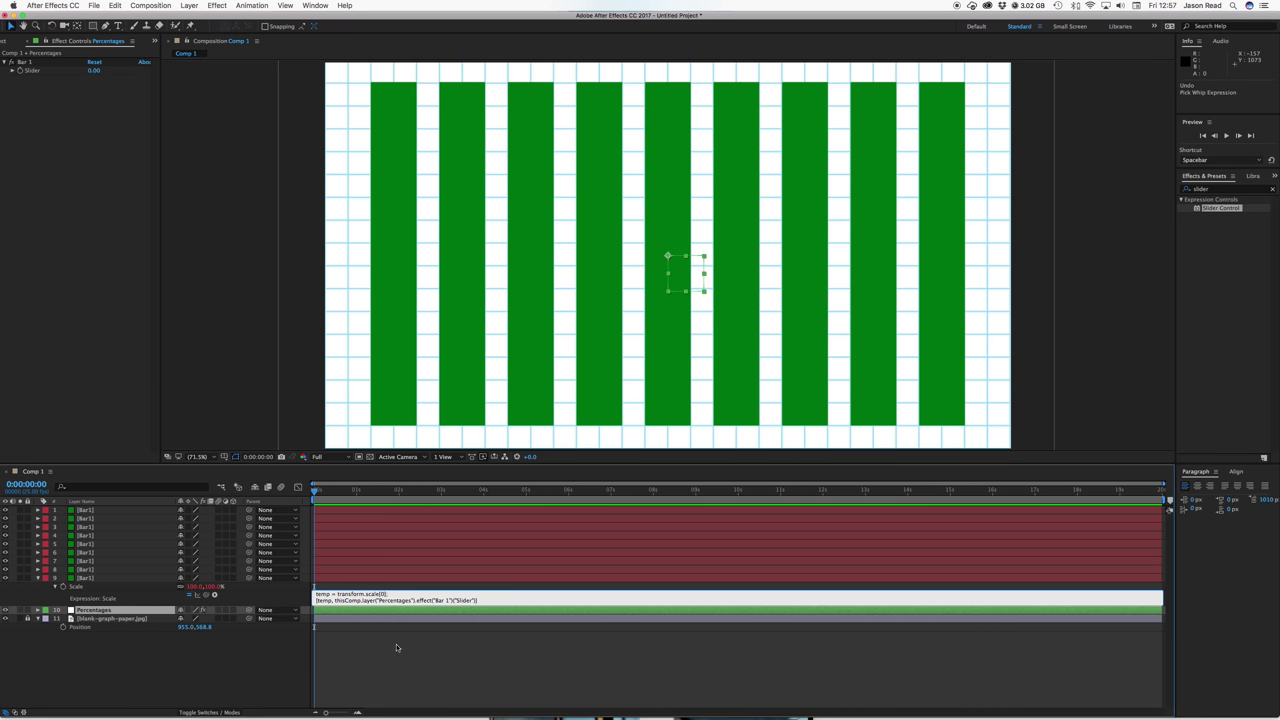
pyautogui.click(395, 663)
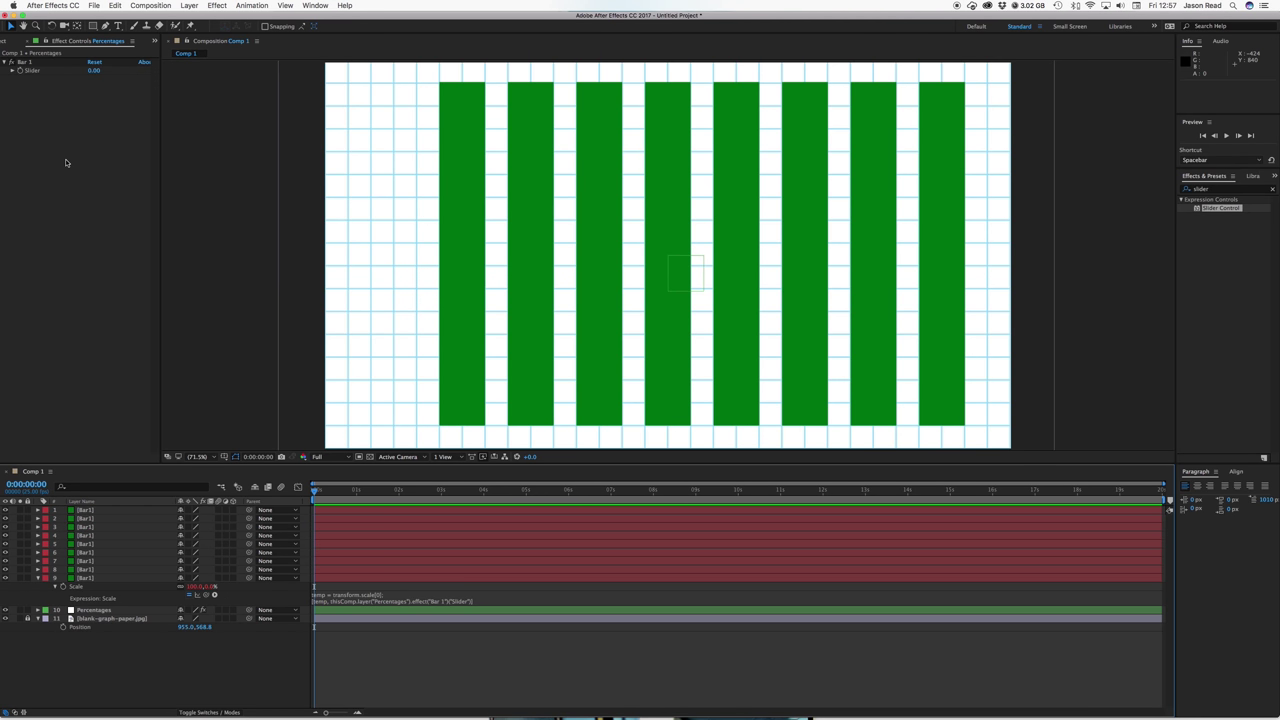
# Set the Bar 1 slider to 50 at the start of the timeline
pyautogui.click(13, 70)
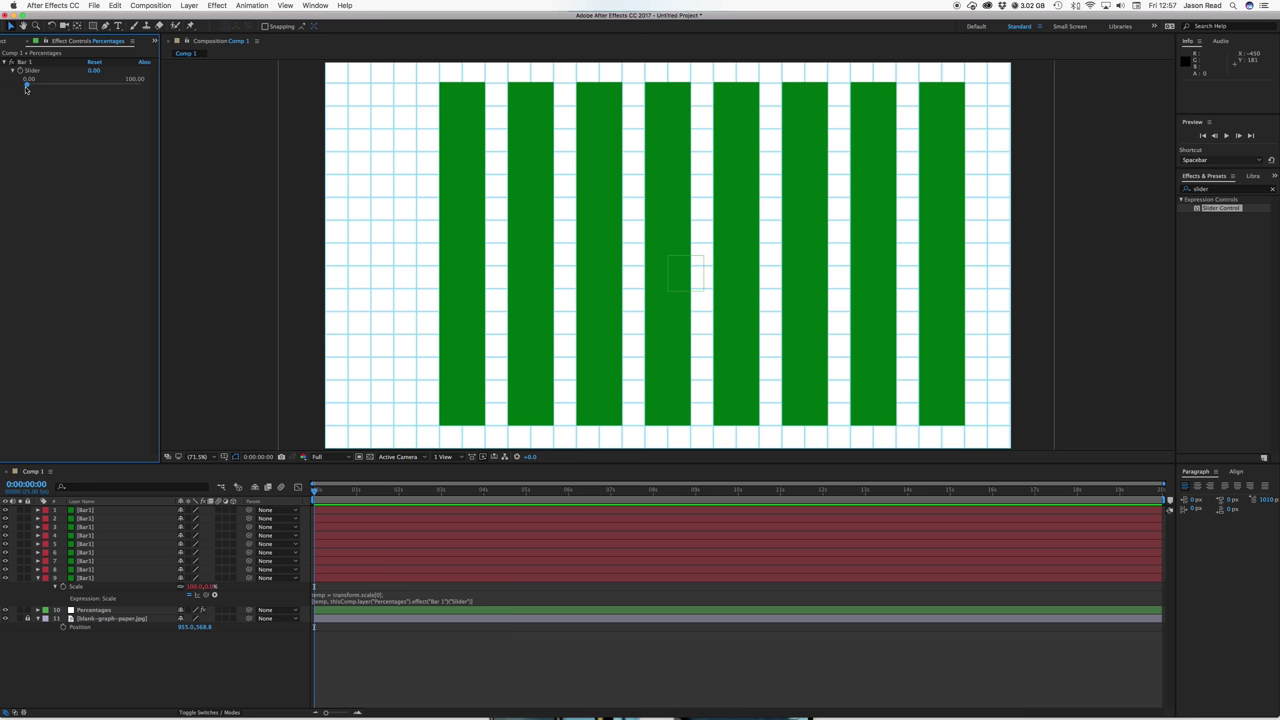
pyautogui.moveTo(26, 84); pyautogui.dragTo(64, 88)
pyautogui.click(97, 72)
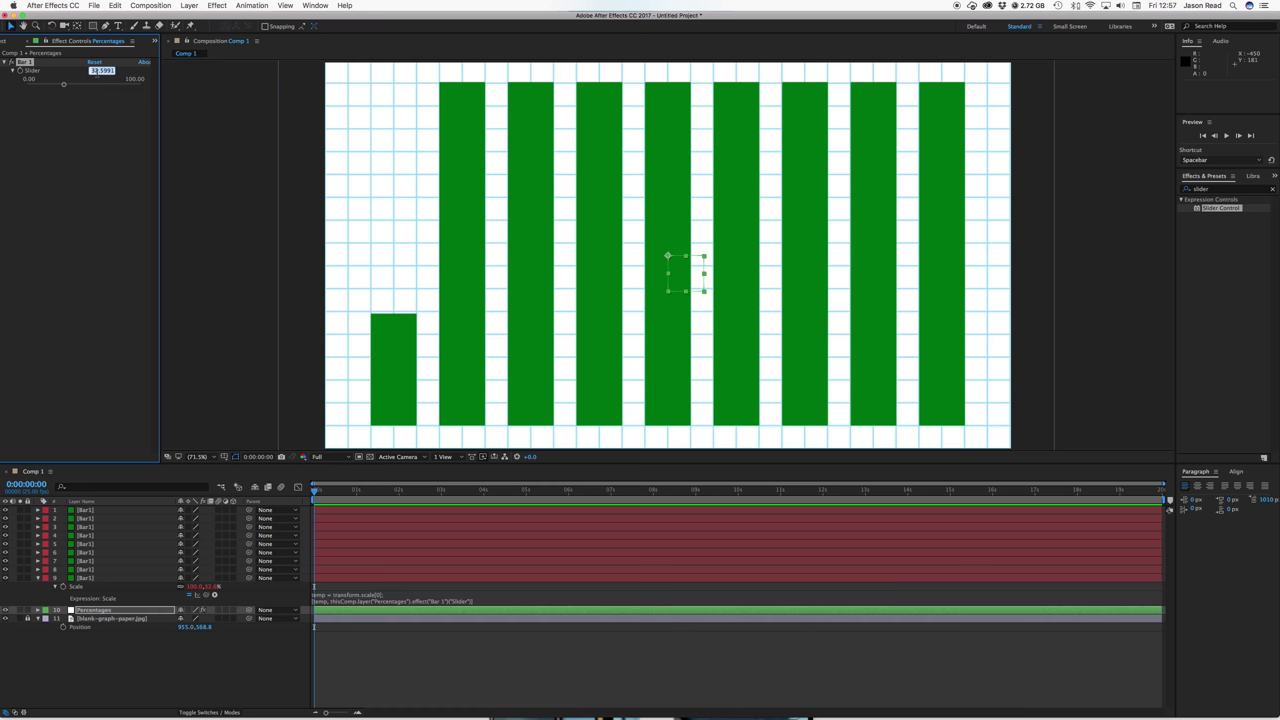
pyautogui.write('50')
pyautogui.press('Return')
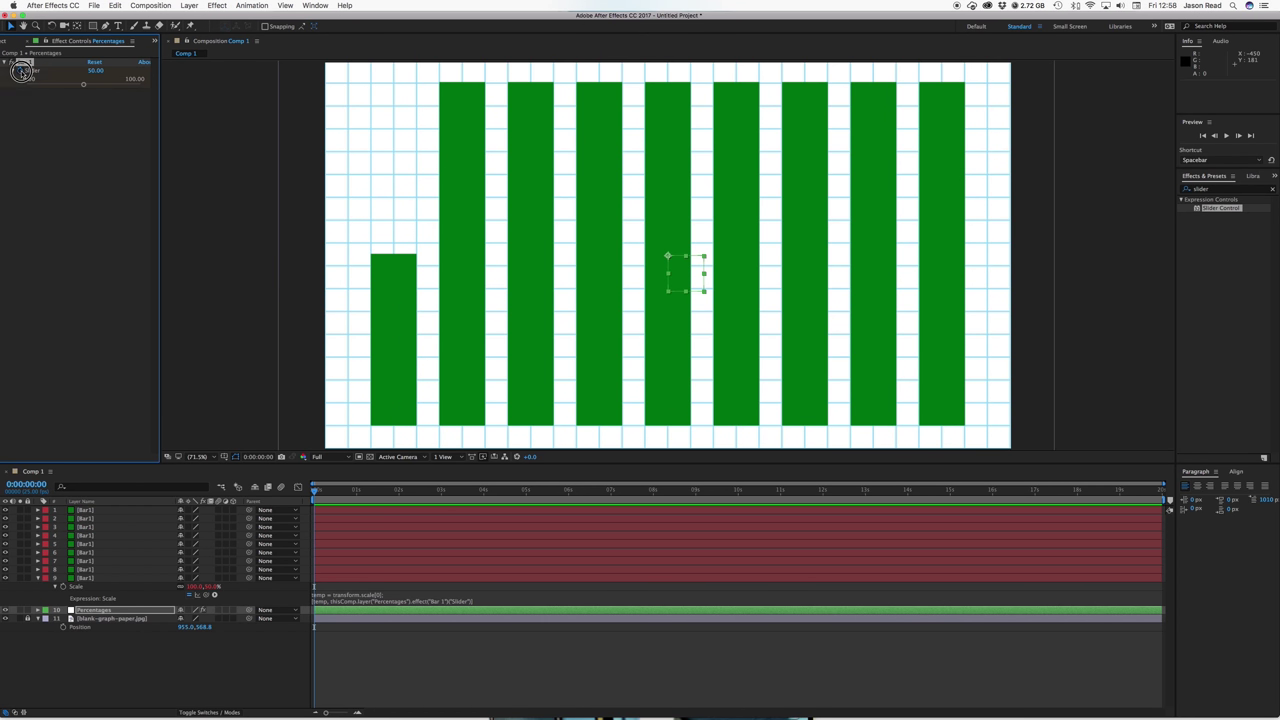
# Key the Bar 1 slider to 75 at 0:00:03:00, then preview from the start
pyautogui.click(441, 489)
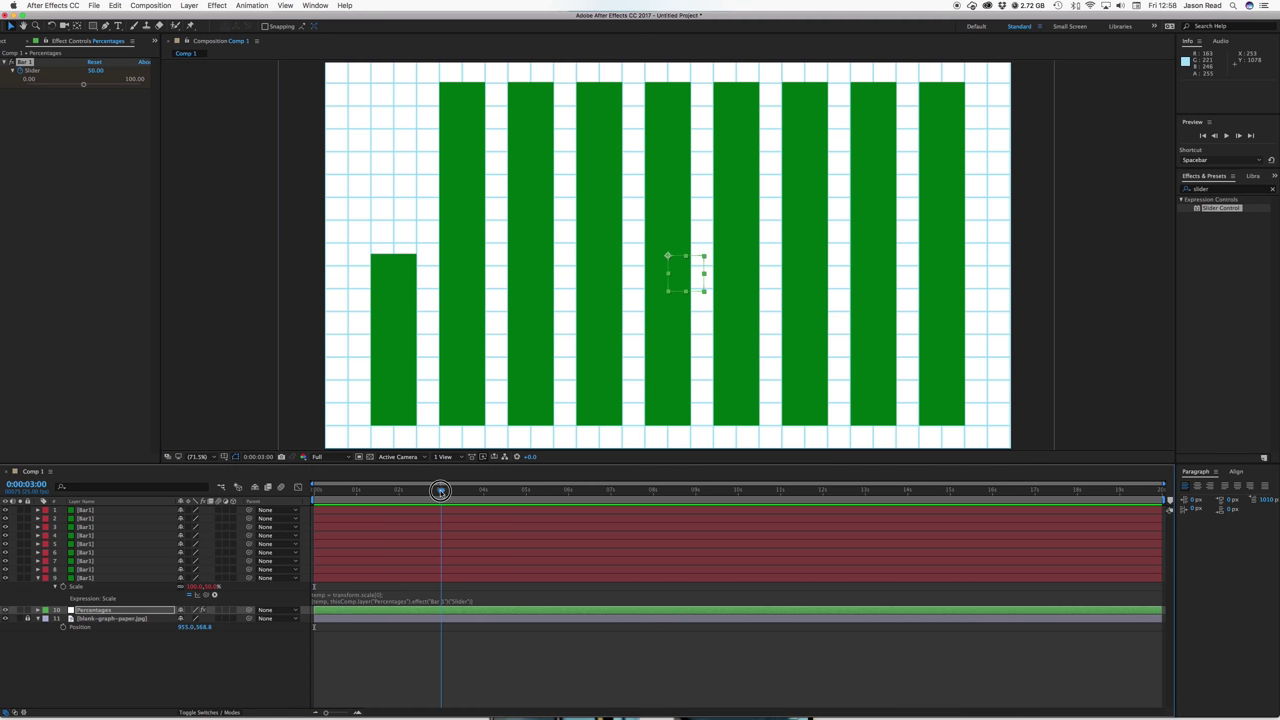
pyautogui.click(95, 70)
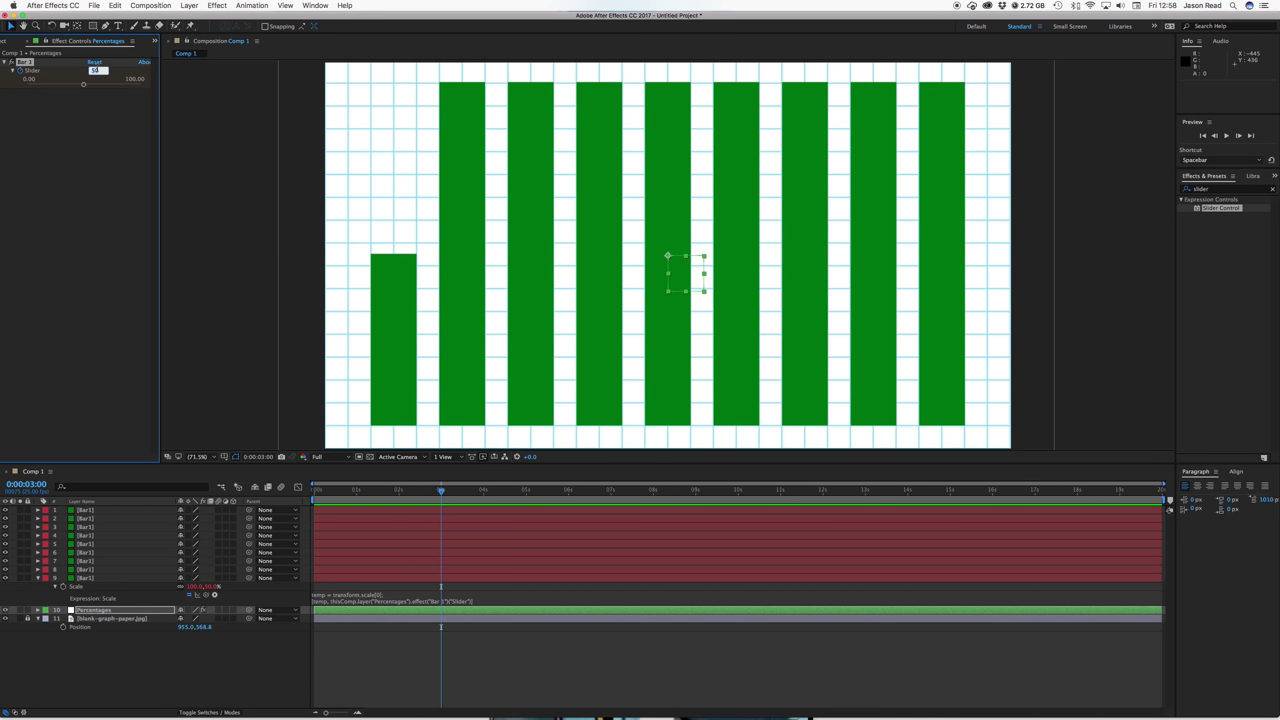
pyautogui.write('2')
pyautogui.press('Return')
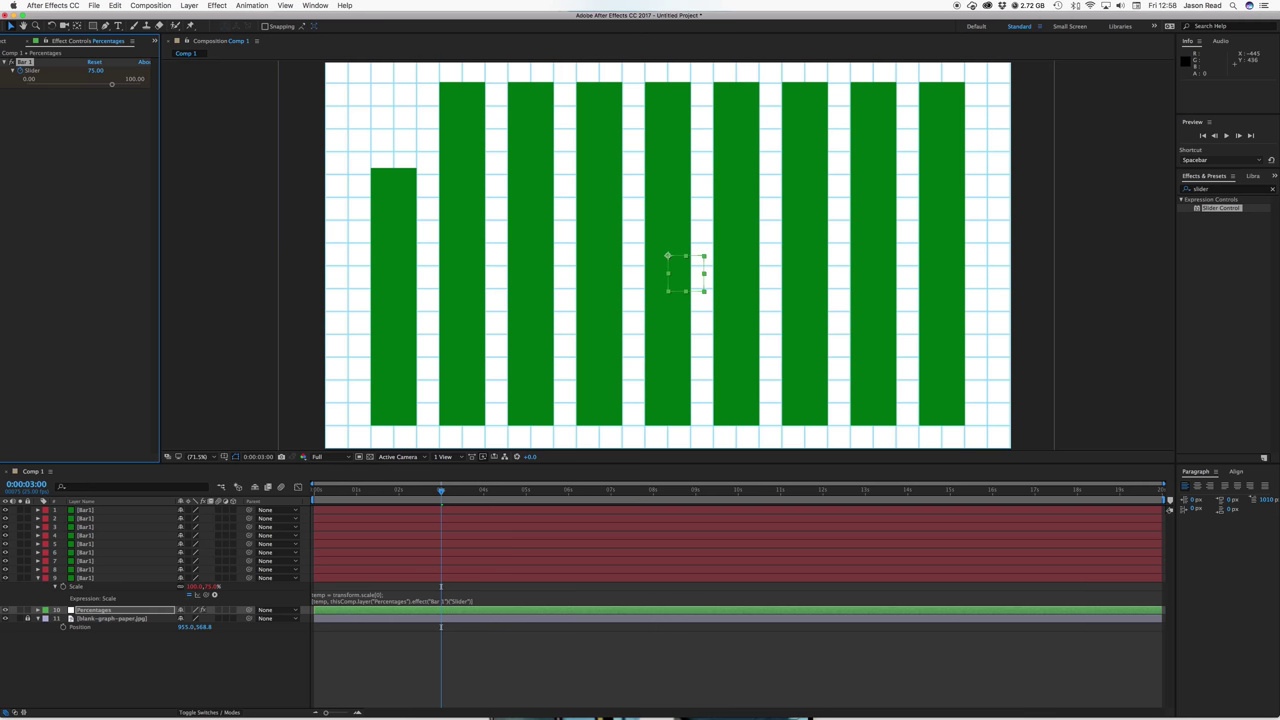
pyautogui.click(323, 490)
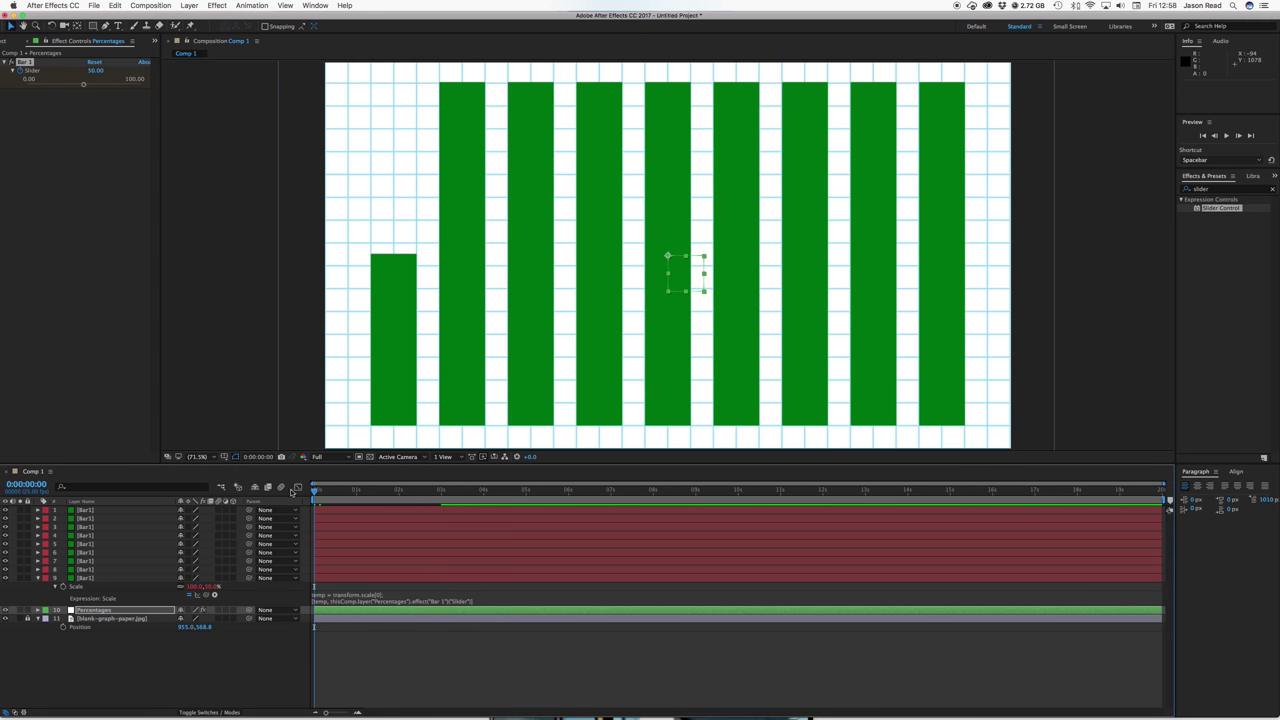
pyautogui.press('space')
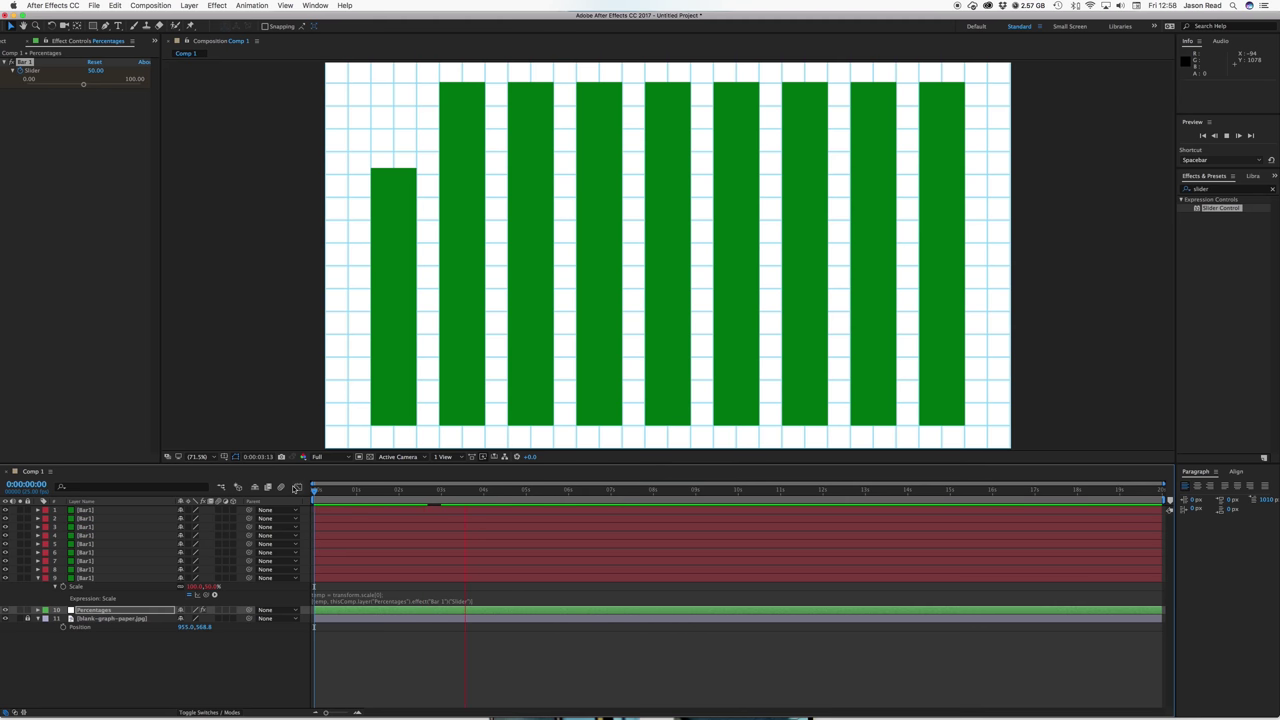
# Stop the preview and duplicate the Bar 1 slider on Percentages to create Bar 2
pyautogui.click(210, 325)
pyautogui.click(26, 62)
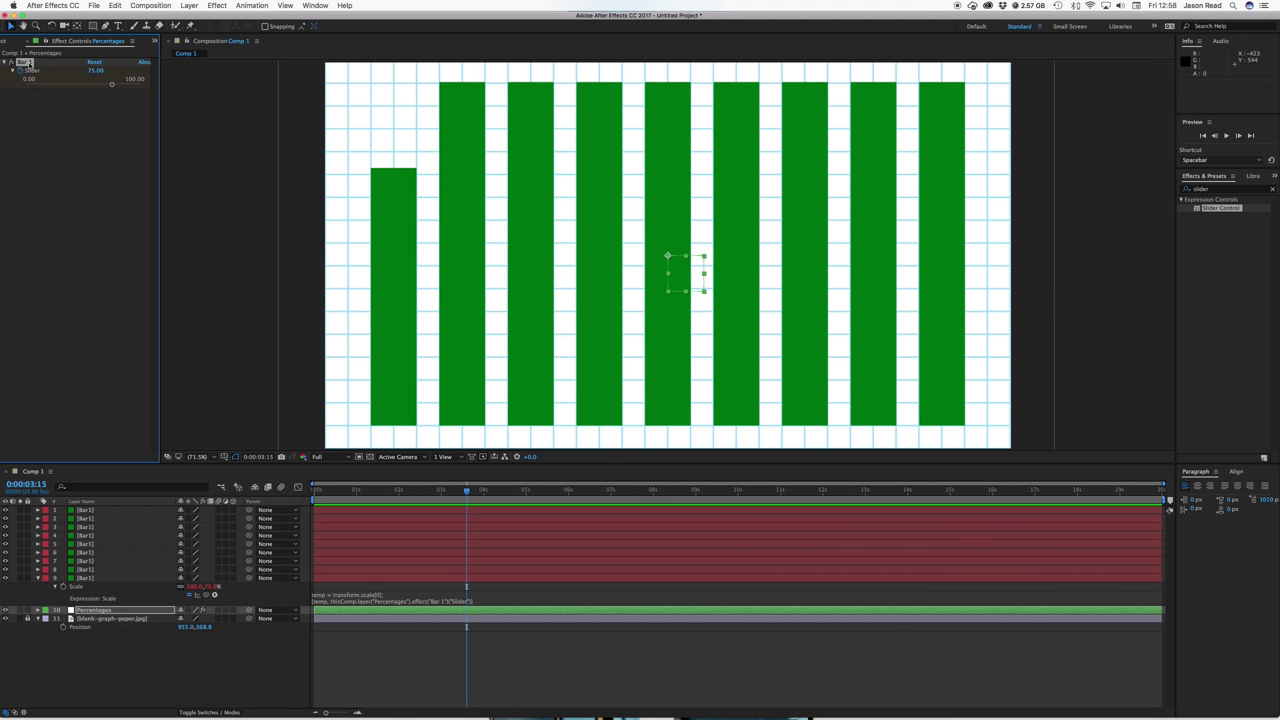
pyautogui.press('super+d')
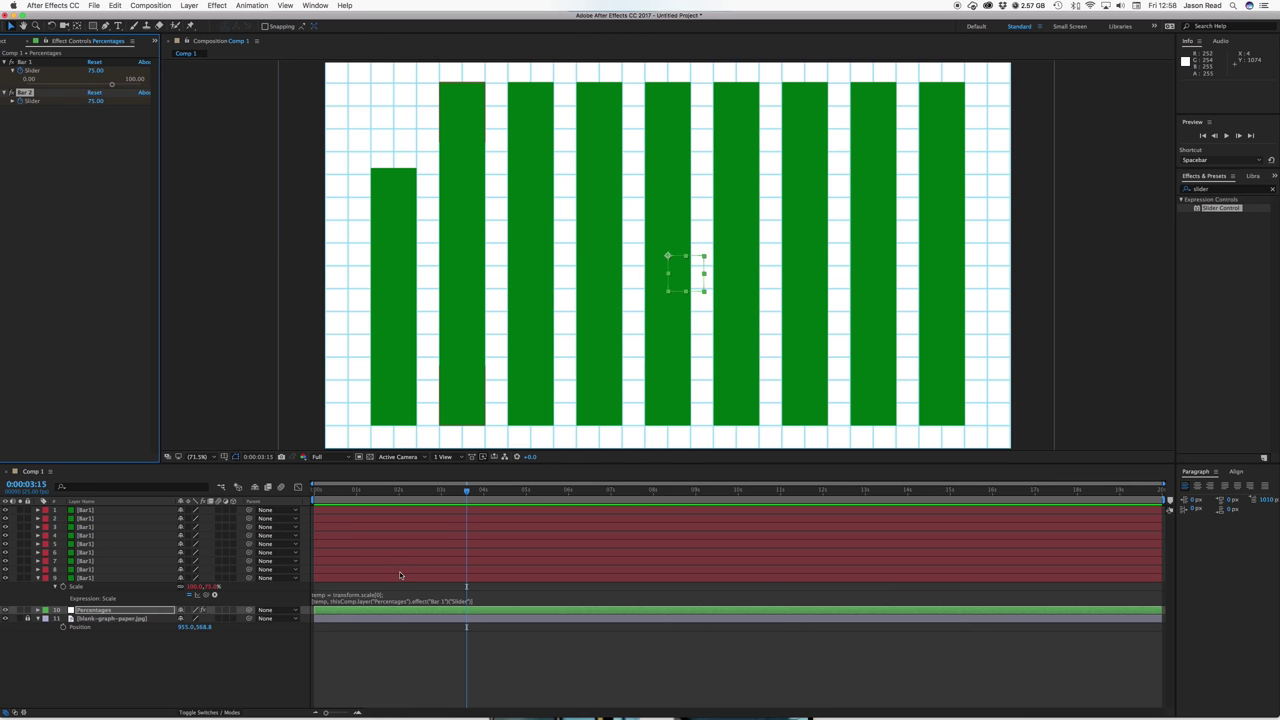
# Copy the first bar's Scale expression onto the second bar and retarget it to effect("Bar 2")
pyautogui.rightClick(76, 589)
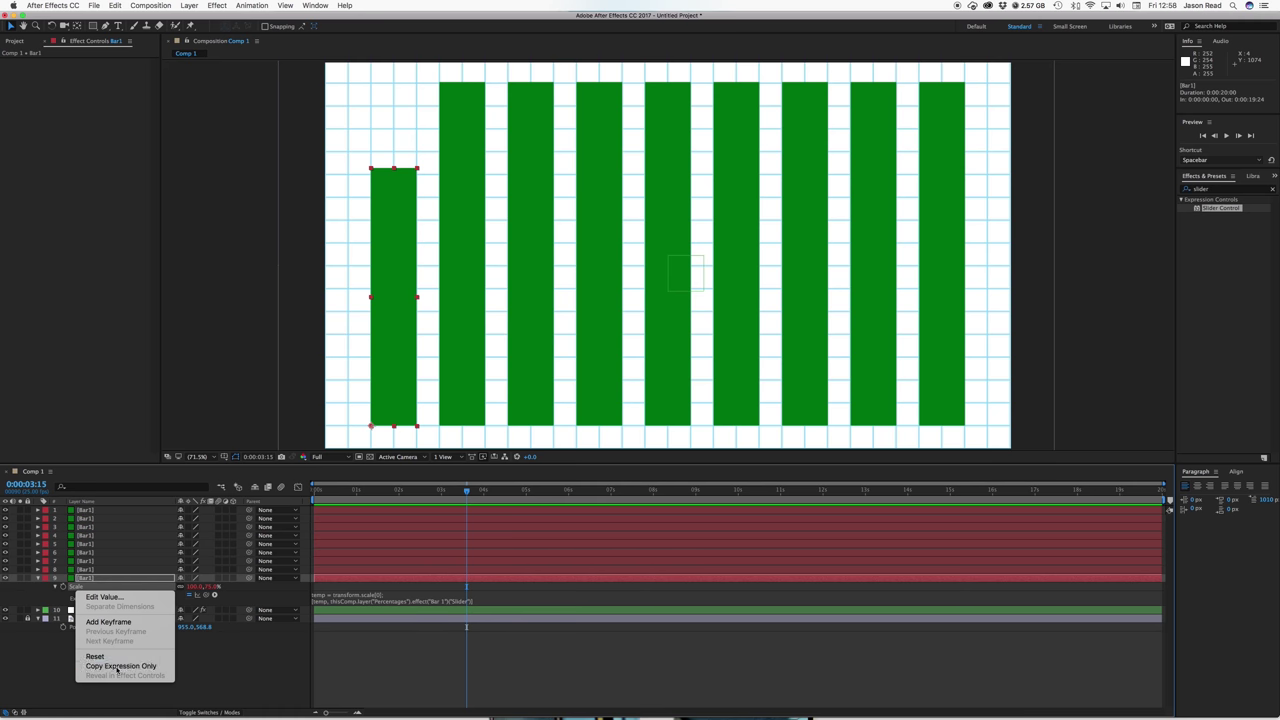
pyautogui.click(121, 665)
pyautogui.click(326, 572)
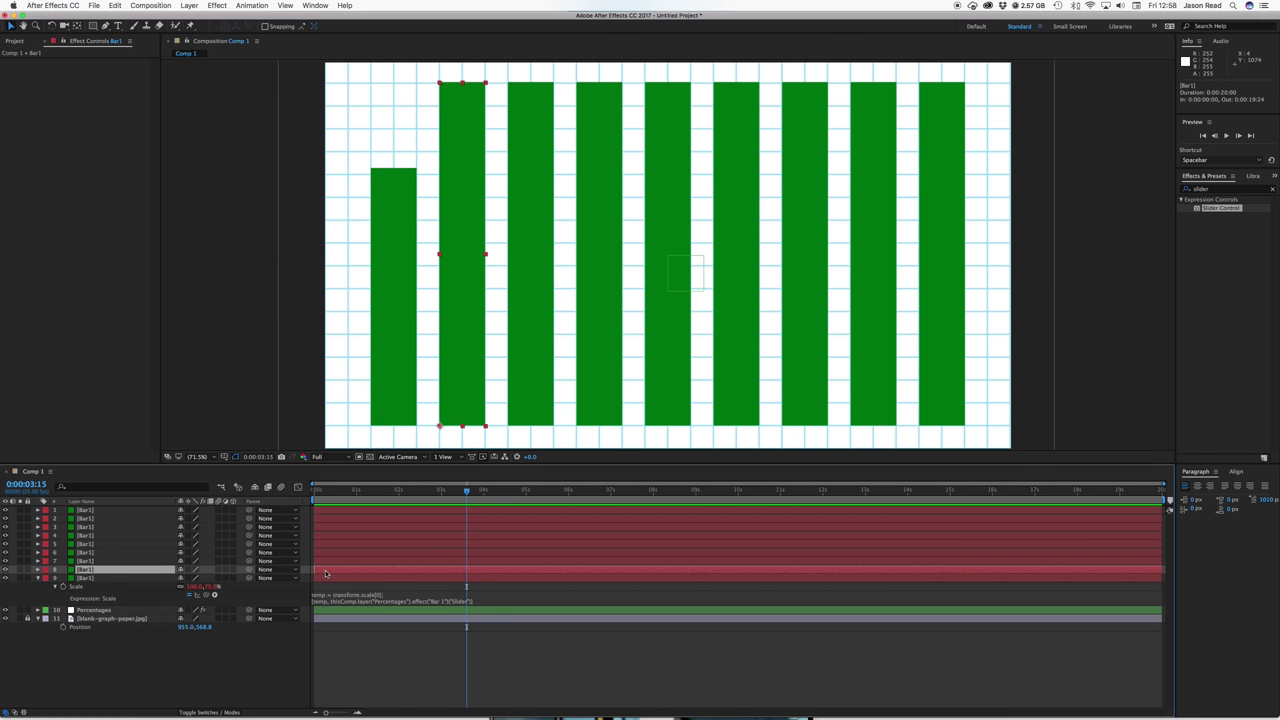
pyautogui.press('super+v')
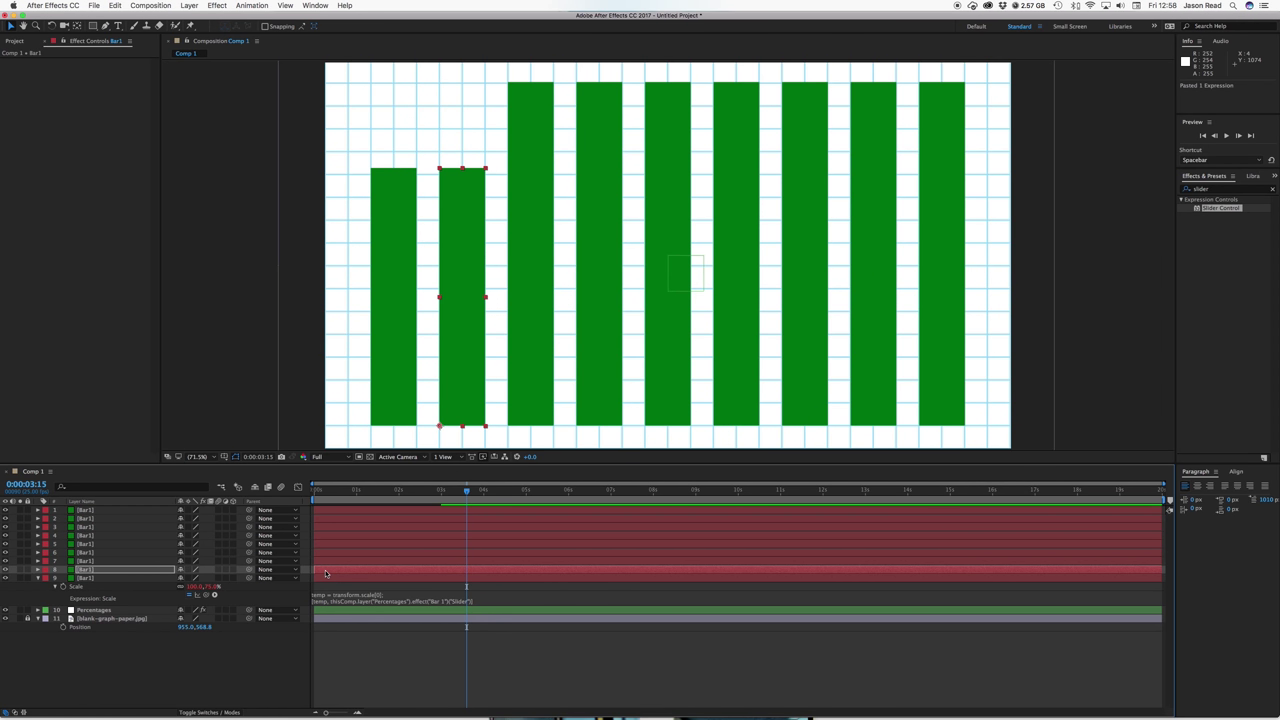
pyautogui.press('e')
pyautogui.press('e')
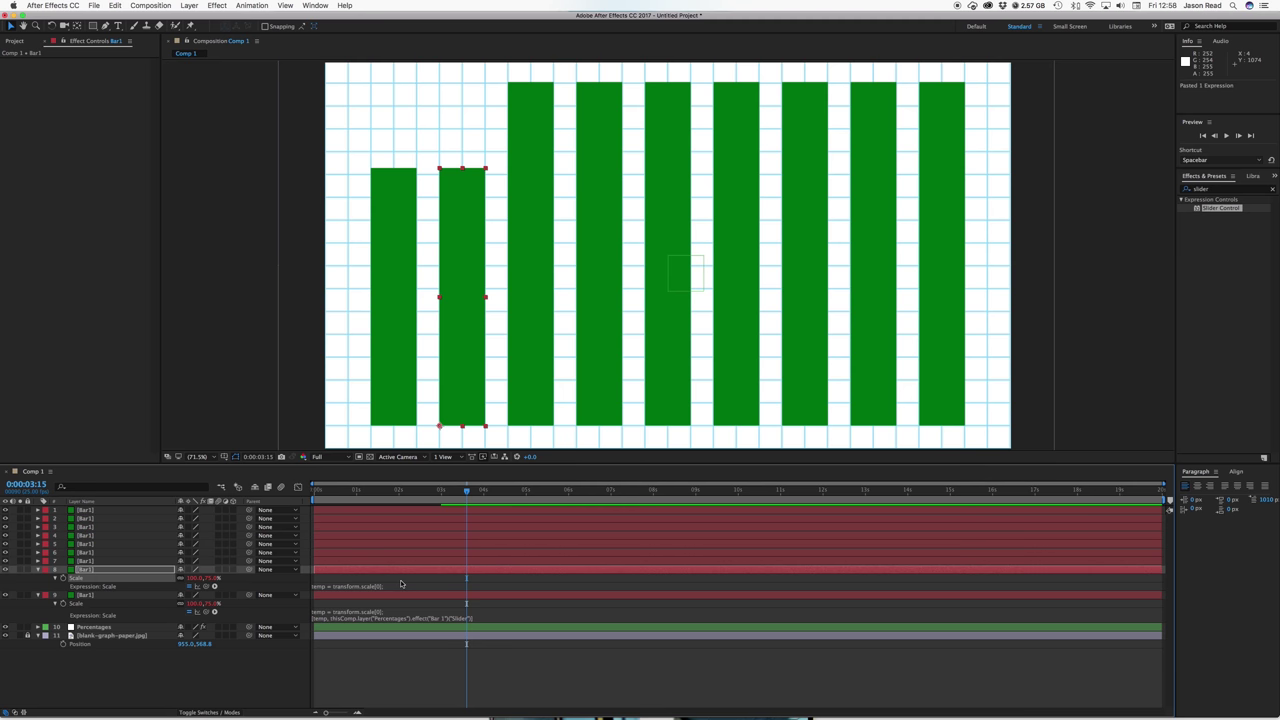
pyautogui.click(367, 590)
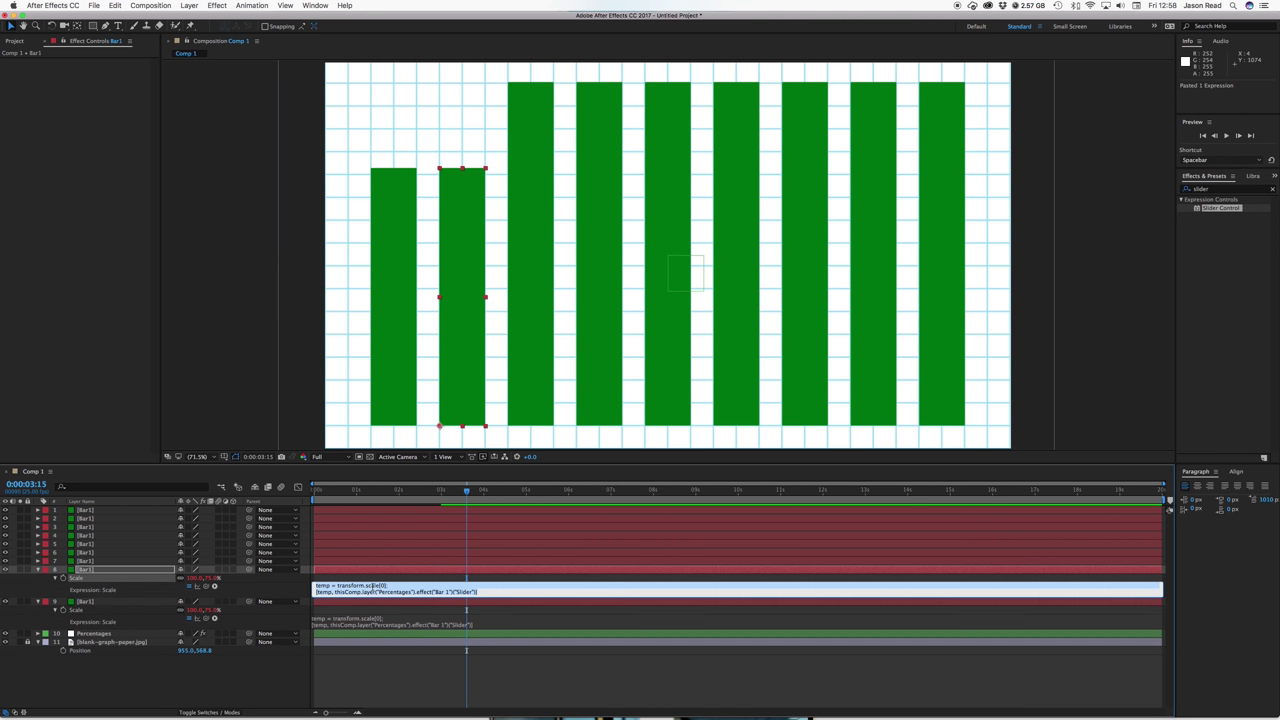
pyautogui.click(380, 591)
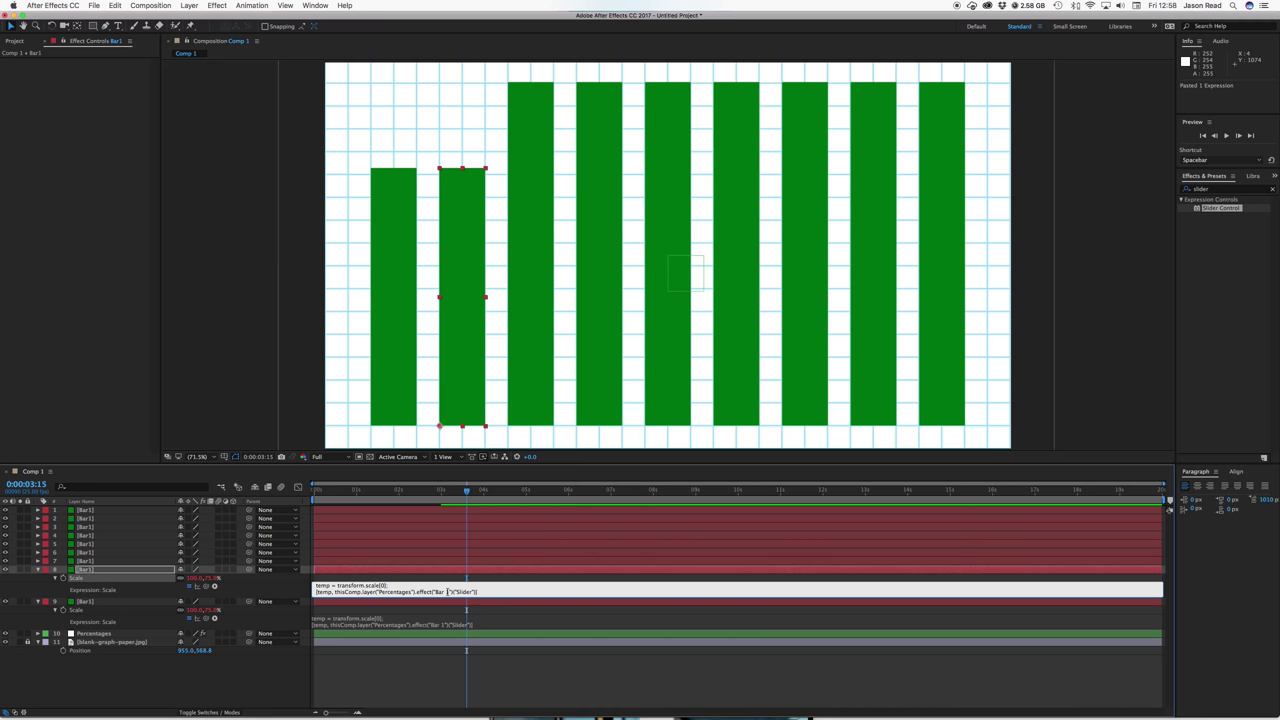
pyautogui.doubleClick(446, 592)
pyautogui.write('2')
# Restore the first bar's Scale expression by pasting it back in
pyautogui.click(489, 616)
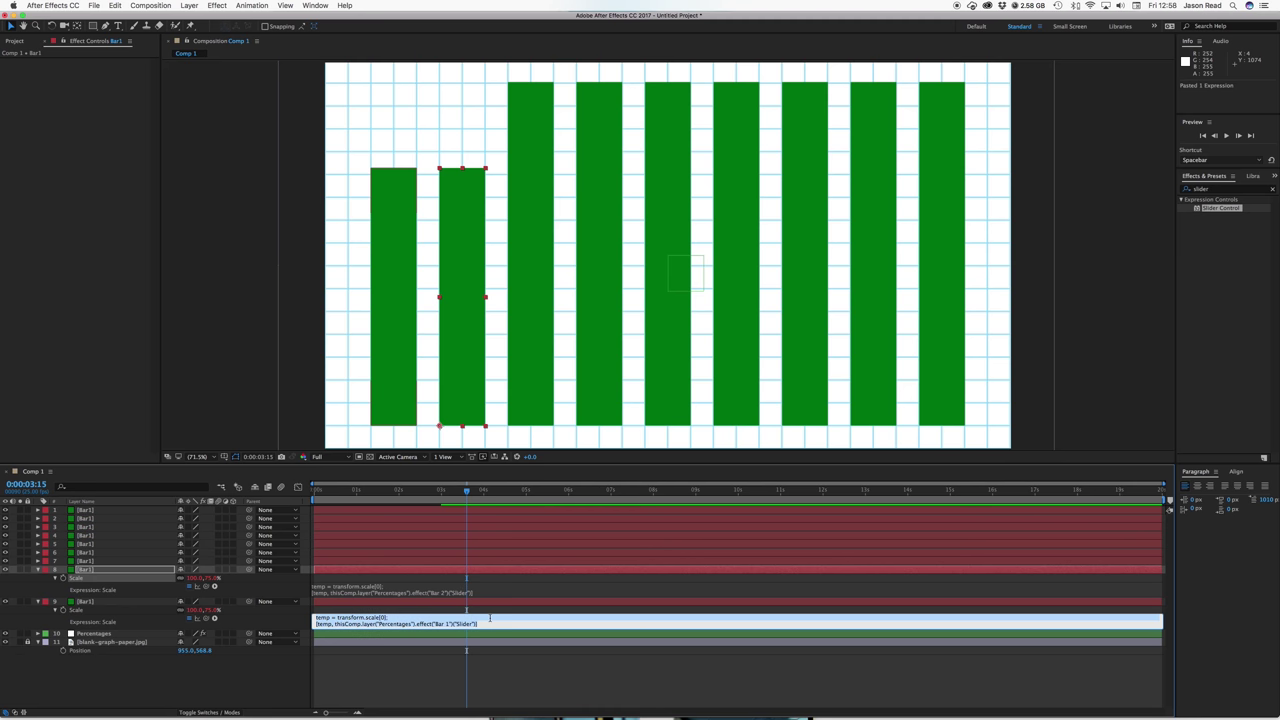
pyautogui.press('BackSpace')
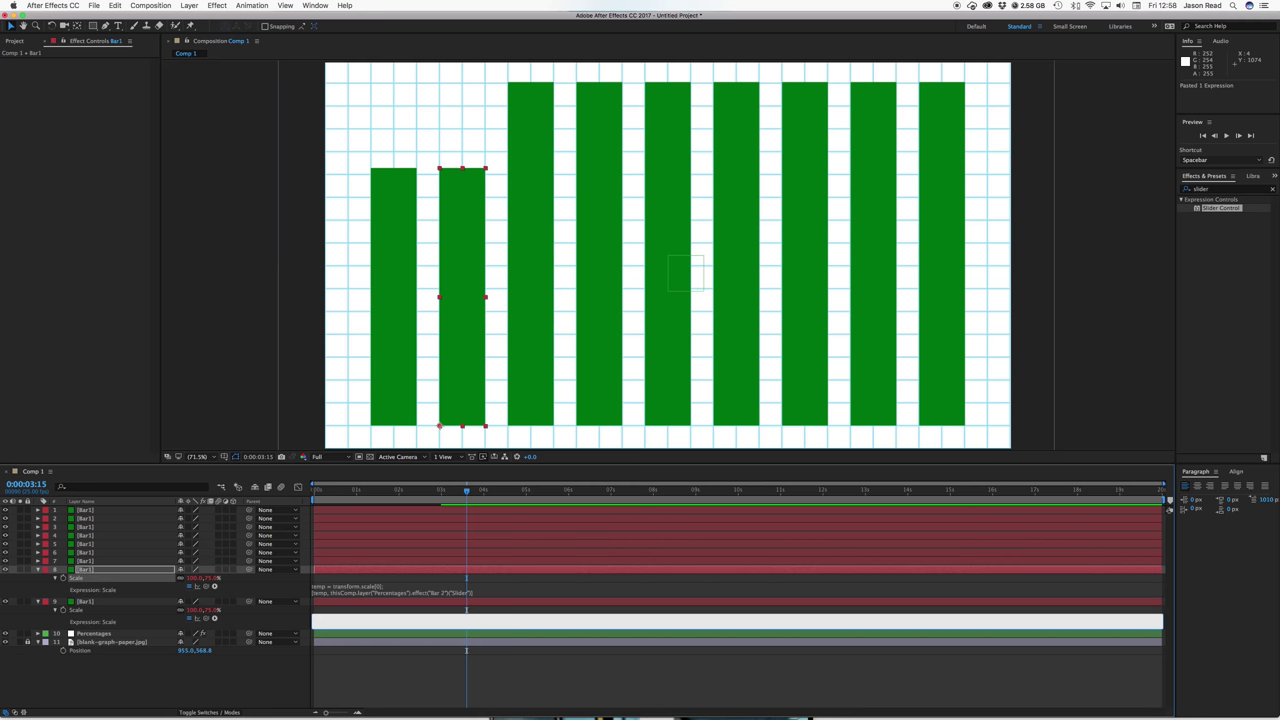
pyautogui.press('super+v')
pyautogui.click(329, 259)
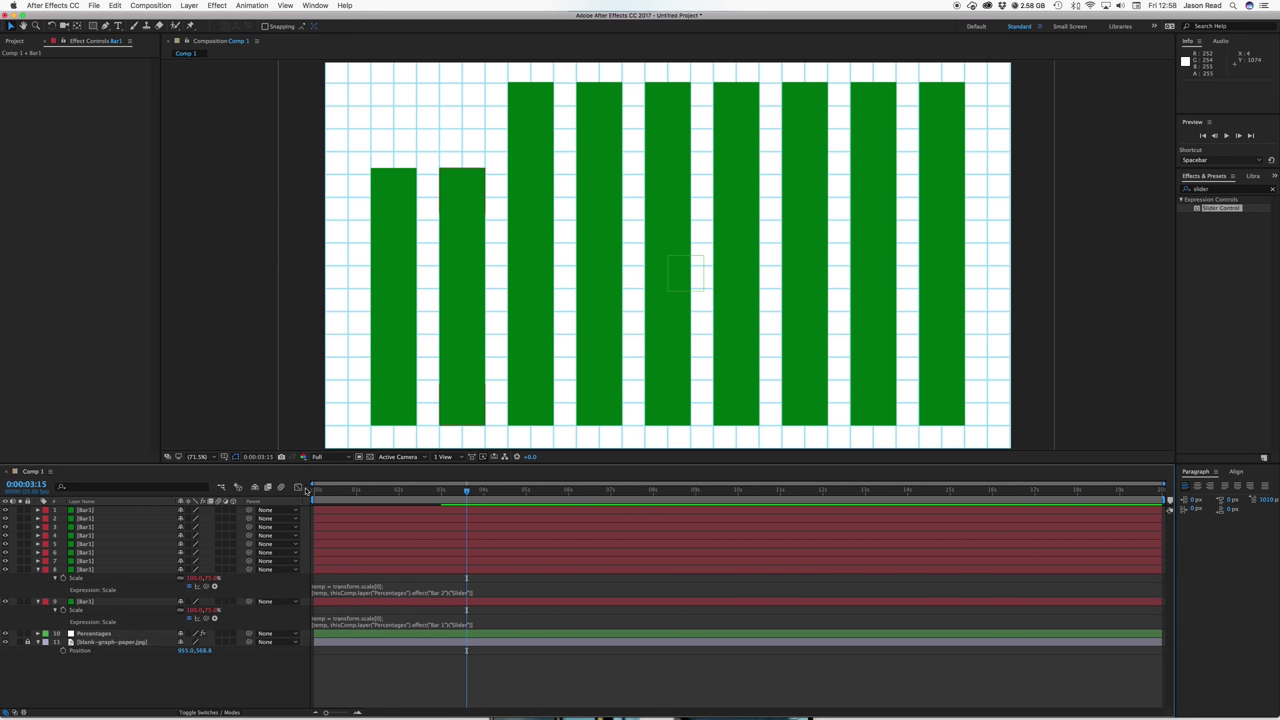
# Lower the Bar 2 slider on Percentages so the second bar drops below the first
pyautogui.click(404, 557)
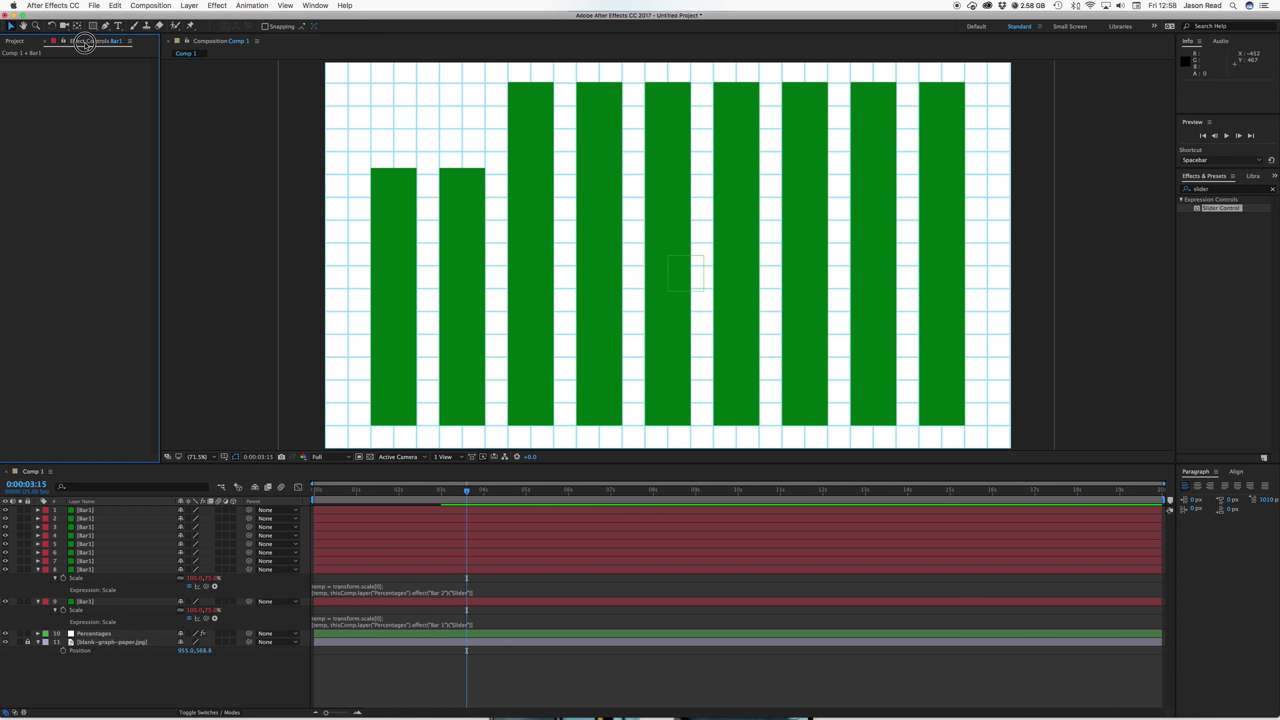
pyautogui.click(404, 569)
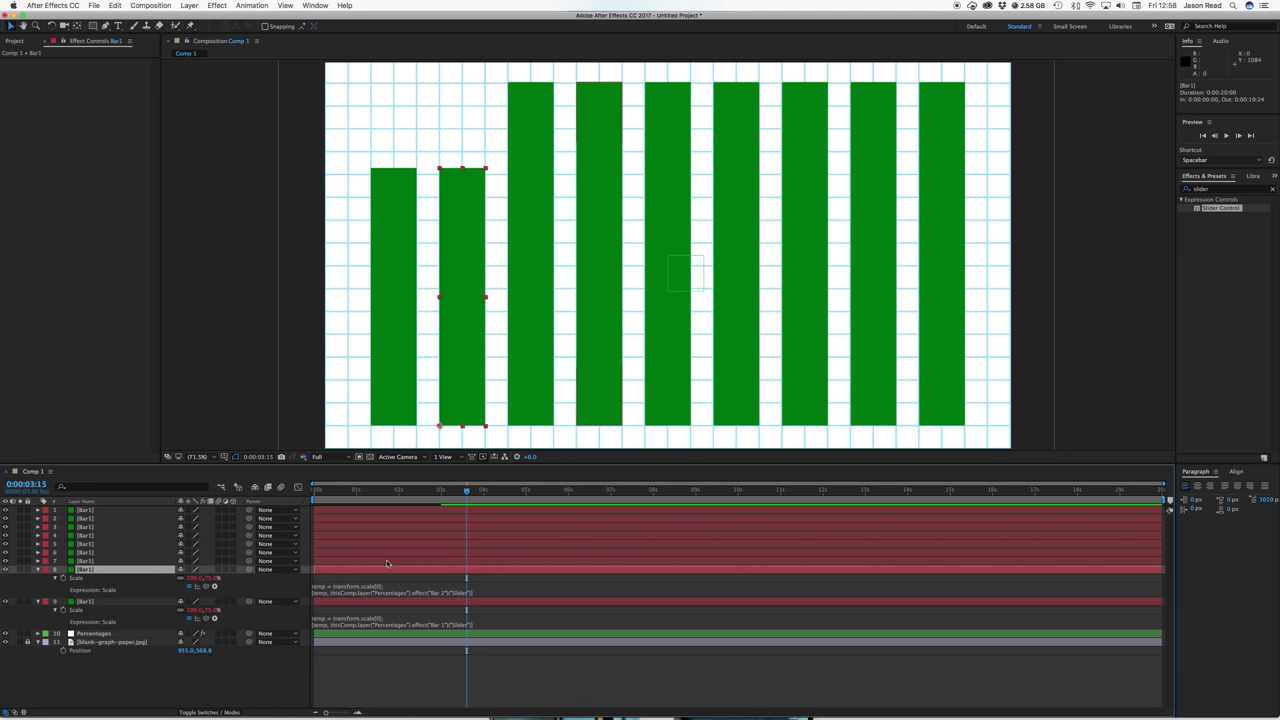
pyautogui.click(358, 636)
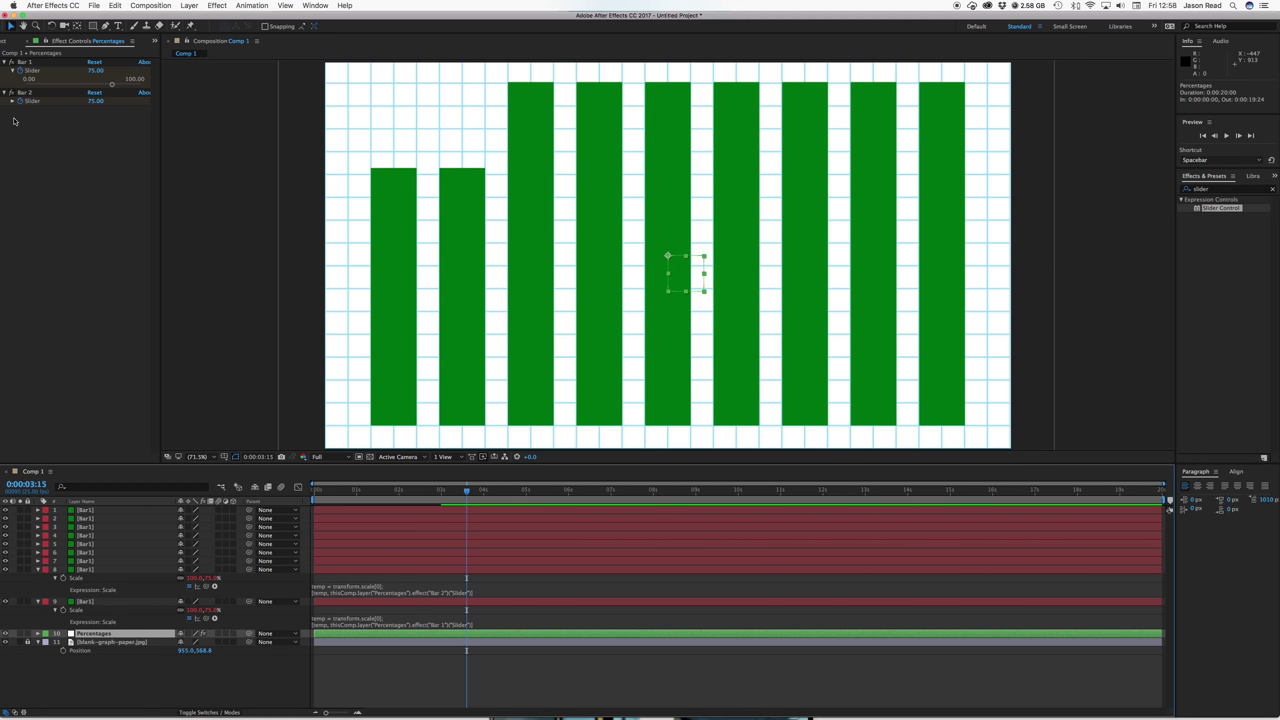
pyautogui.moveTo(97, 101); pyautogui.dragTo(80, 103)
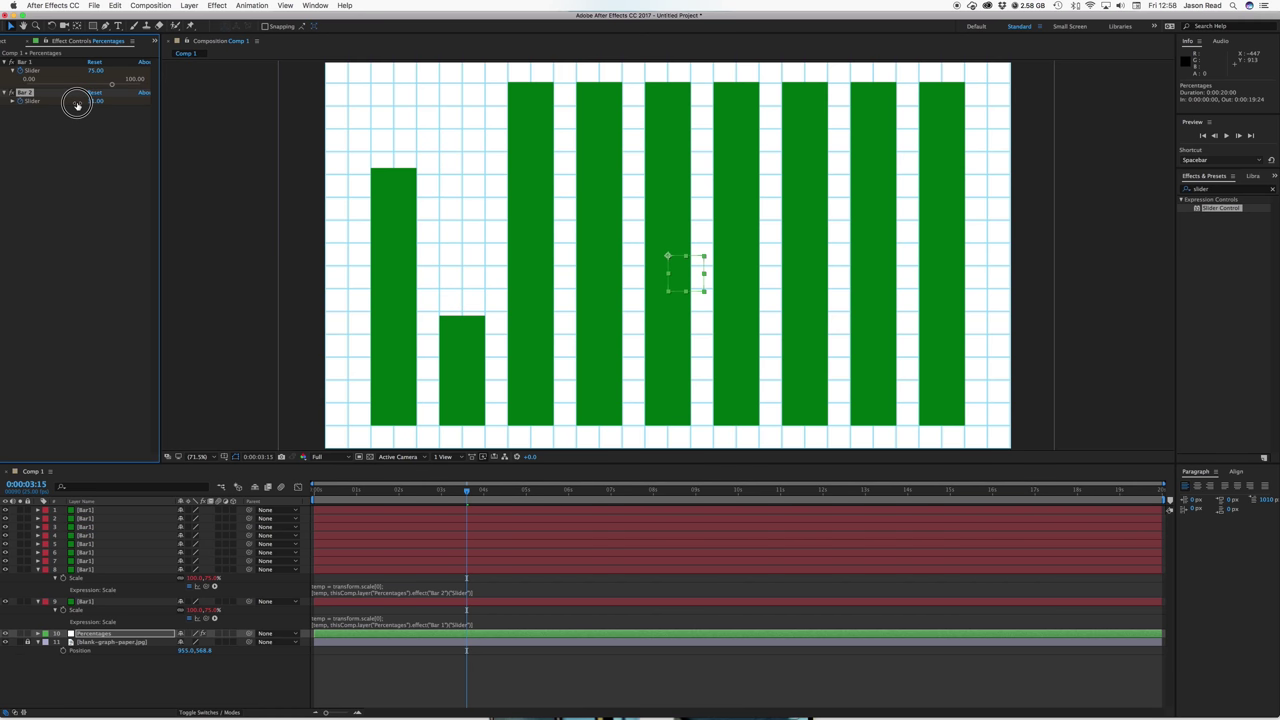
# Paste the bar Scale expression onto the third bar's layer and reveal it
pyautogui.click(424, 562)
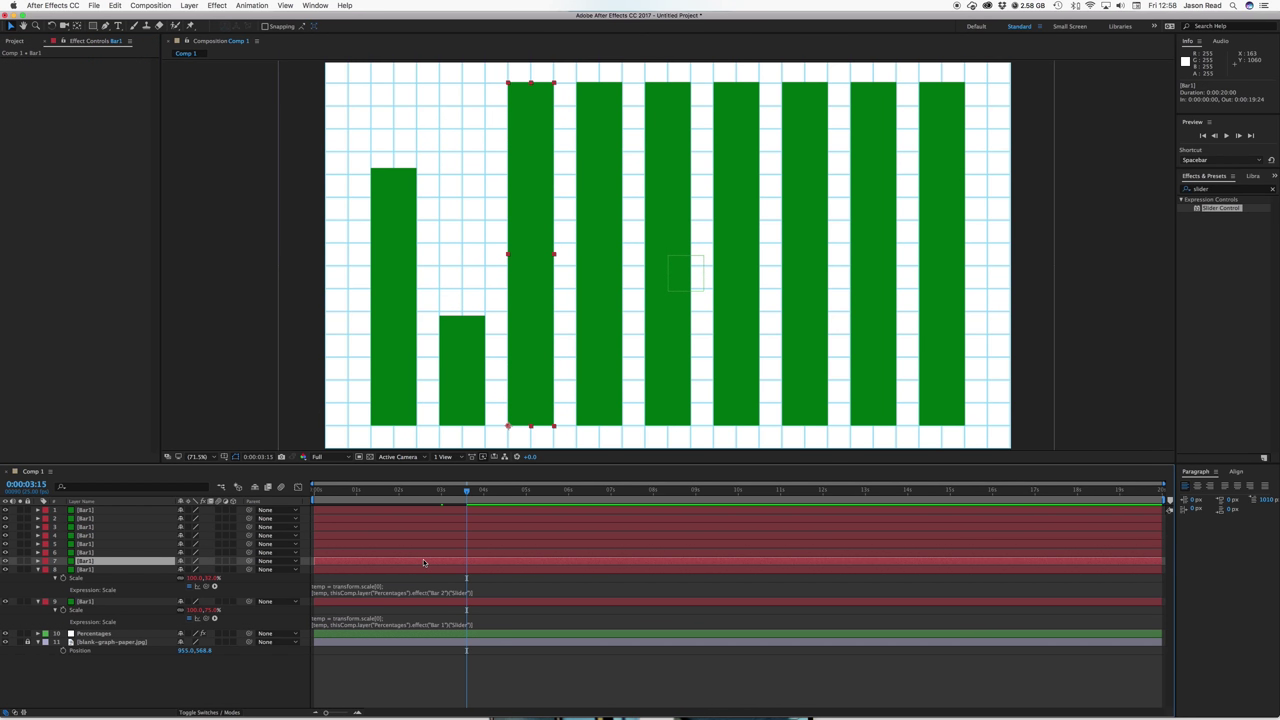
pyautogui.press('super+v')
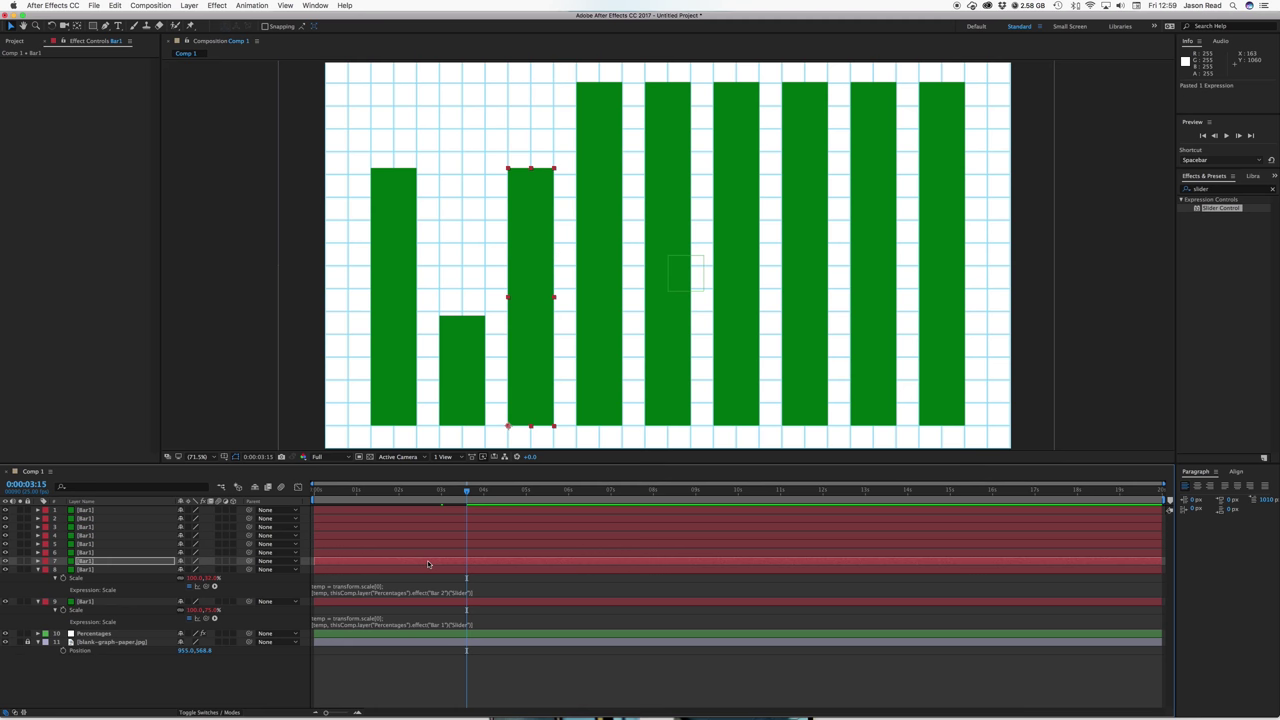
pyautogui.press('e')
pyautogui.press('e')
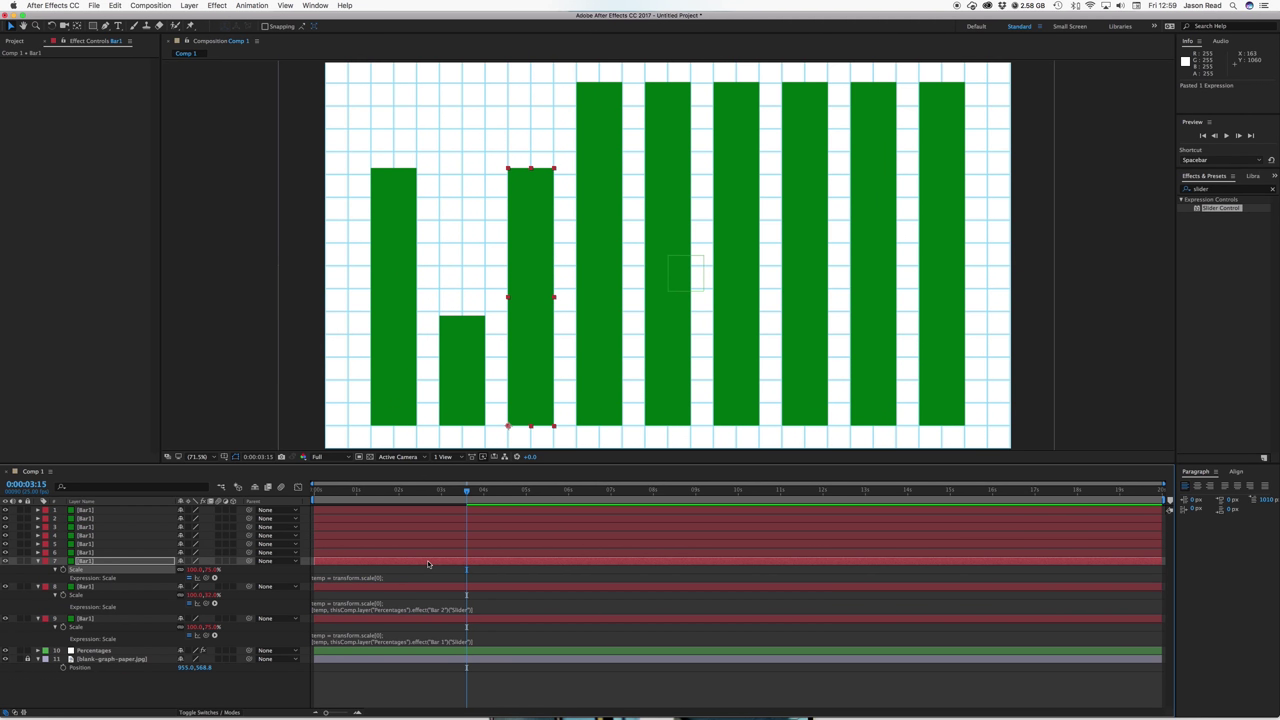
pyautogui.click(377, 580)
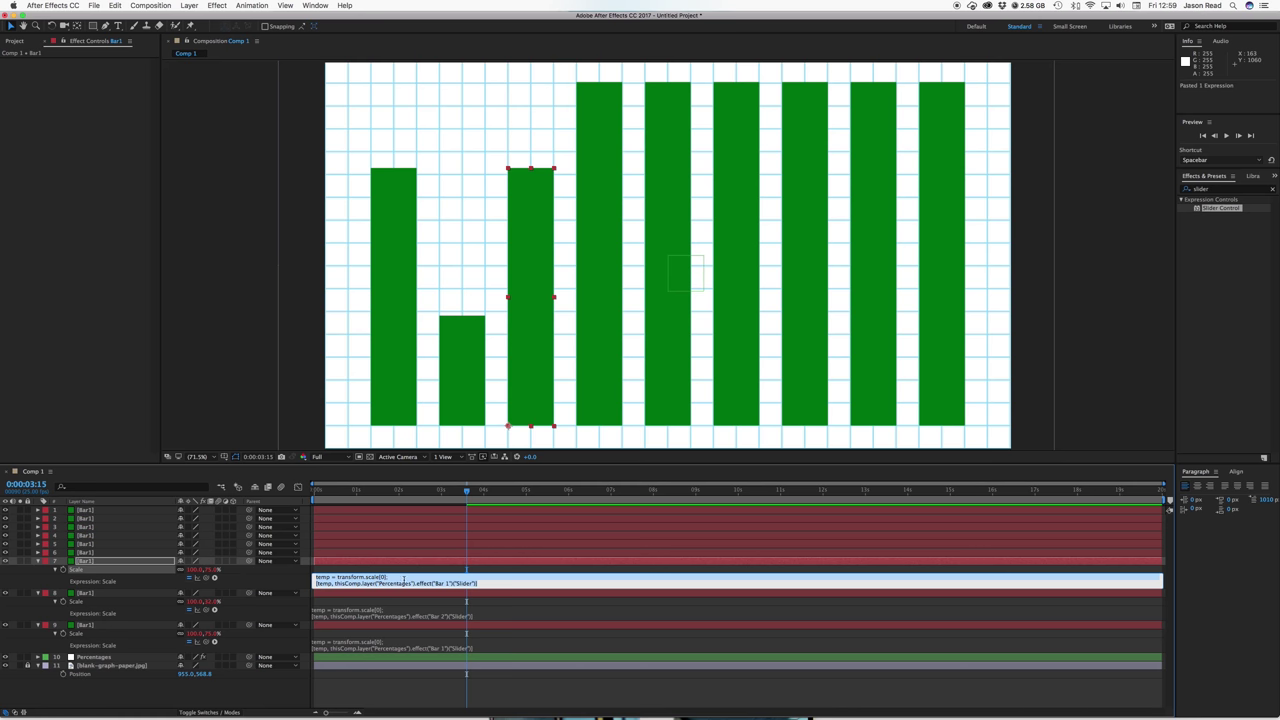
pyautogui.click(410, 583)
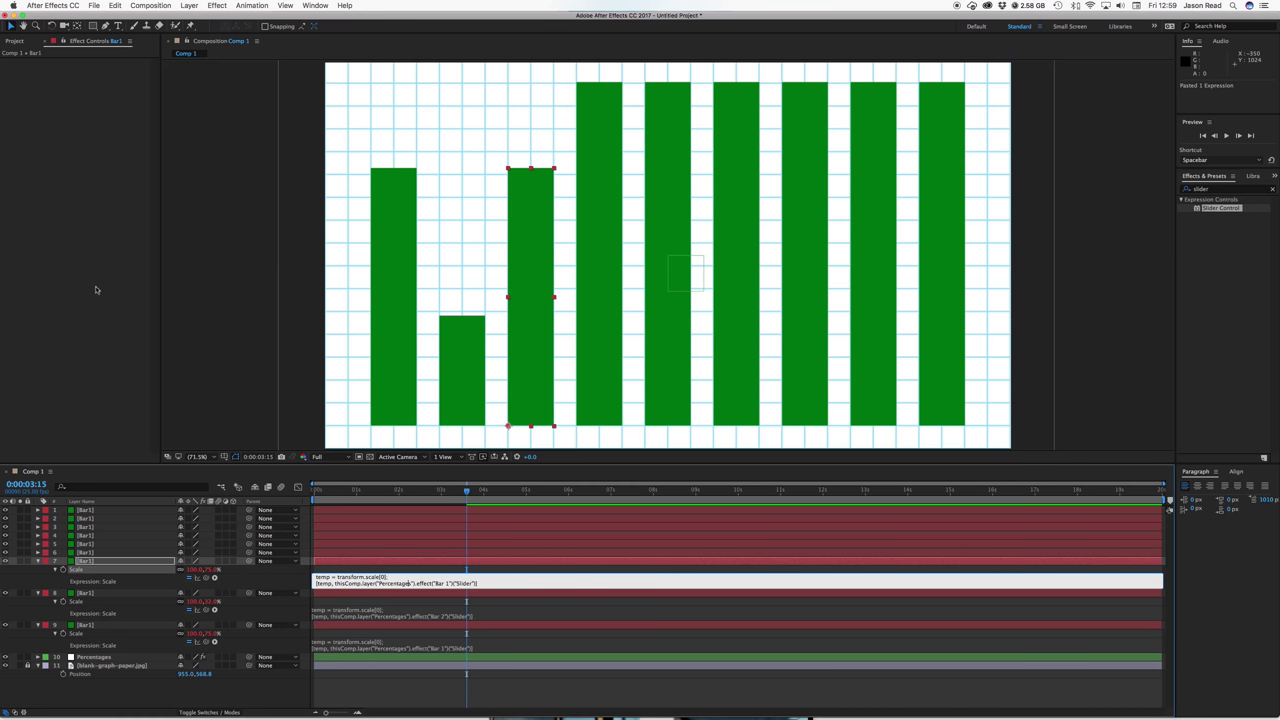
# Duplicate the Bar 2 Slider Control on Percentages to create a Bar 3 slider
pyautogui.click(98, 658)
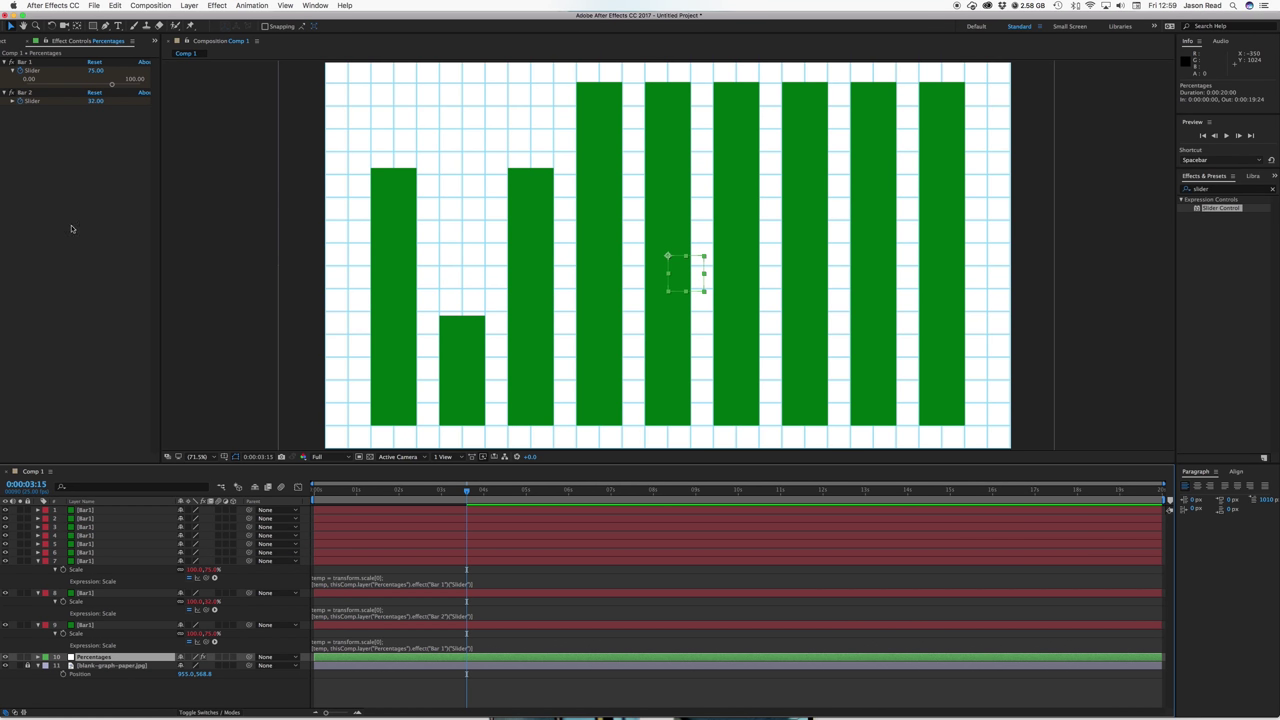
pyautogui.click(25, 93)
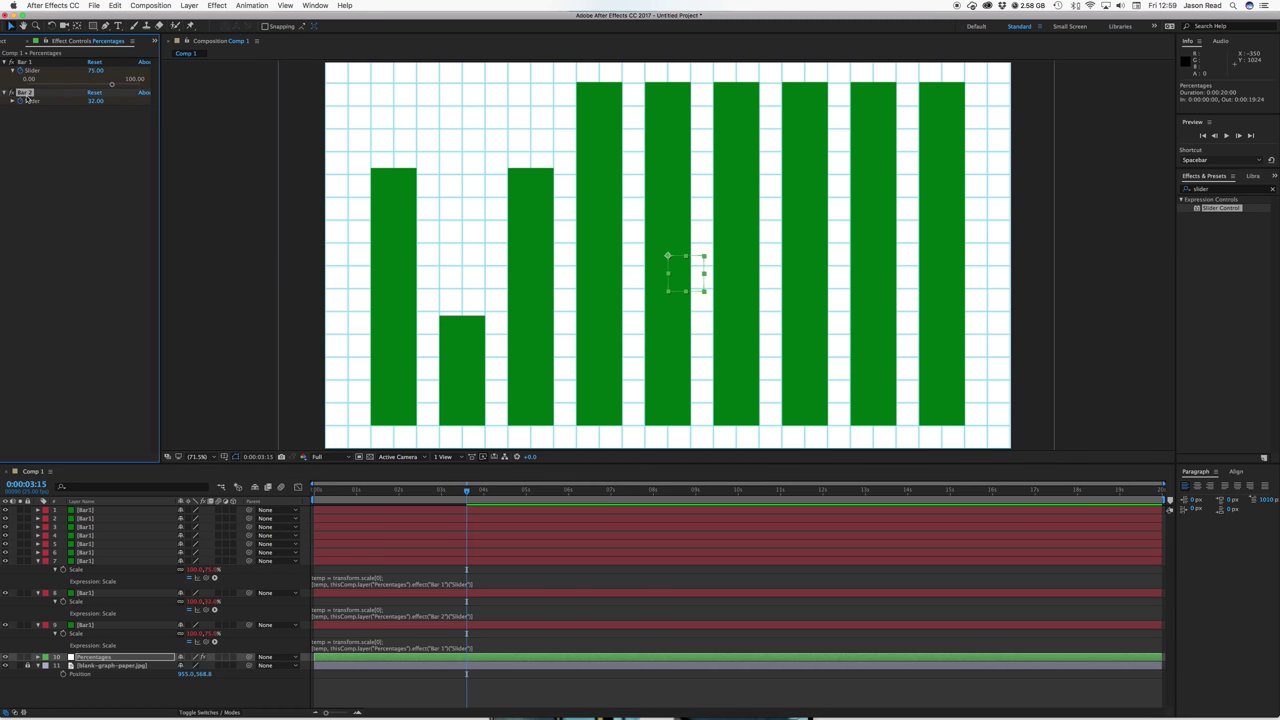
pyautogui.press('super+d')
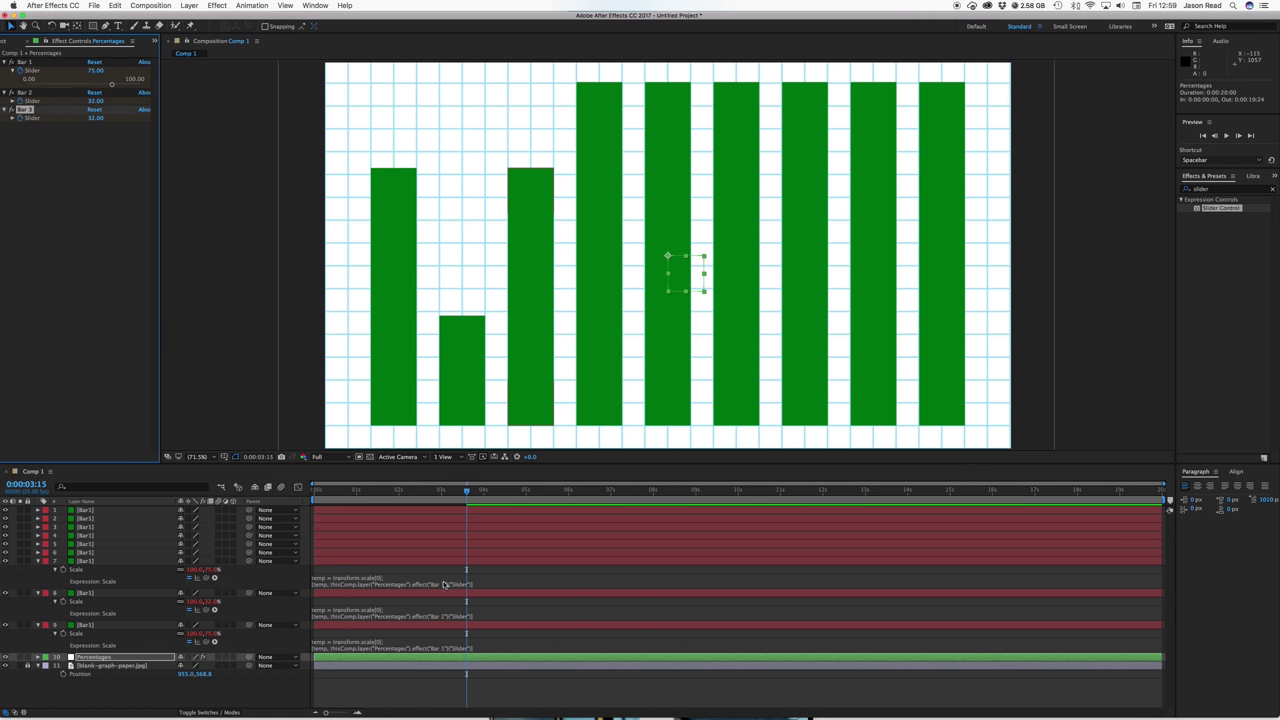
# Change the third bar's Scale expression to reference effect("Bar 3")
pyautogui.click(443, 584)
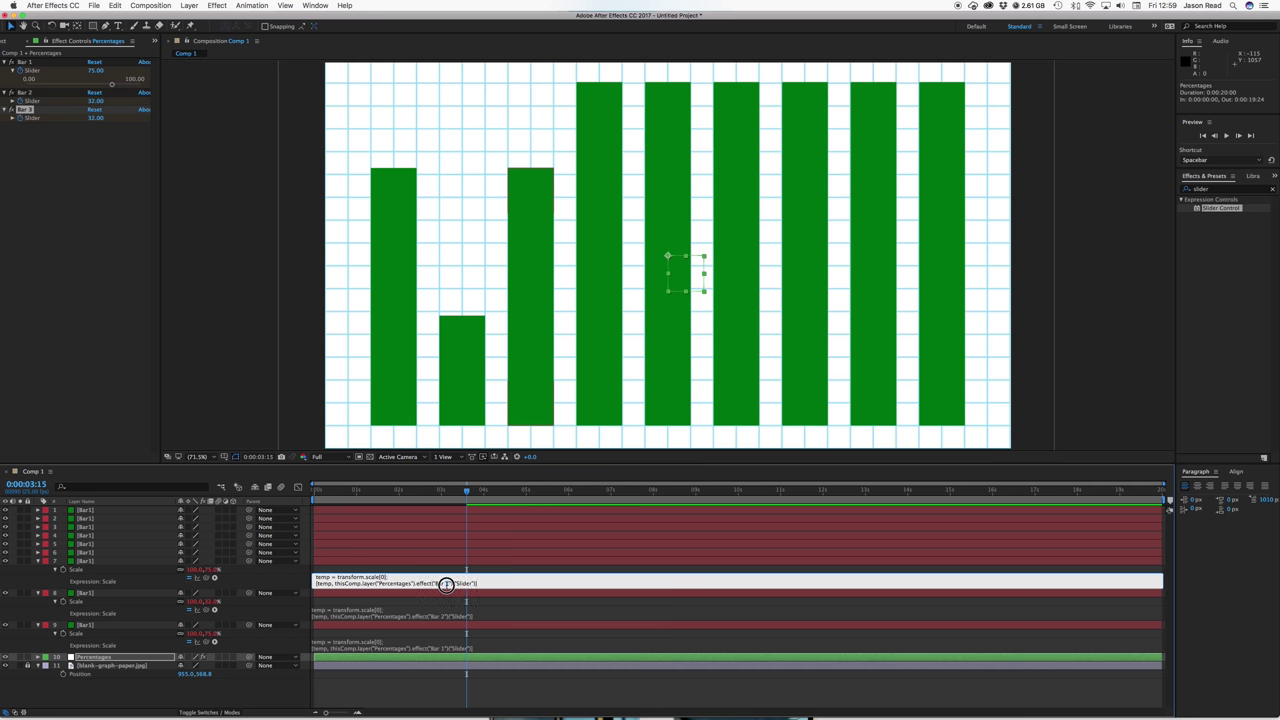
pyautogui.doubleClick(446, 584)
pyautogui.write('3')
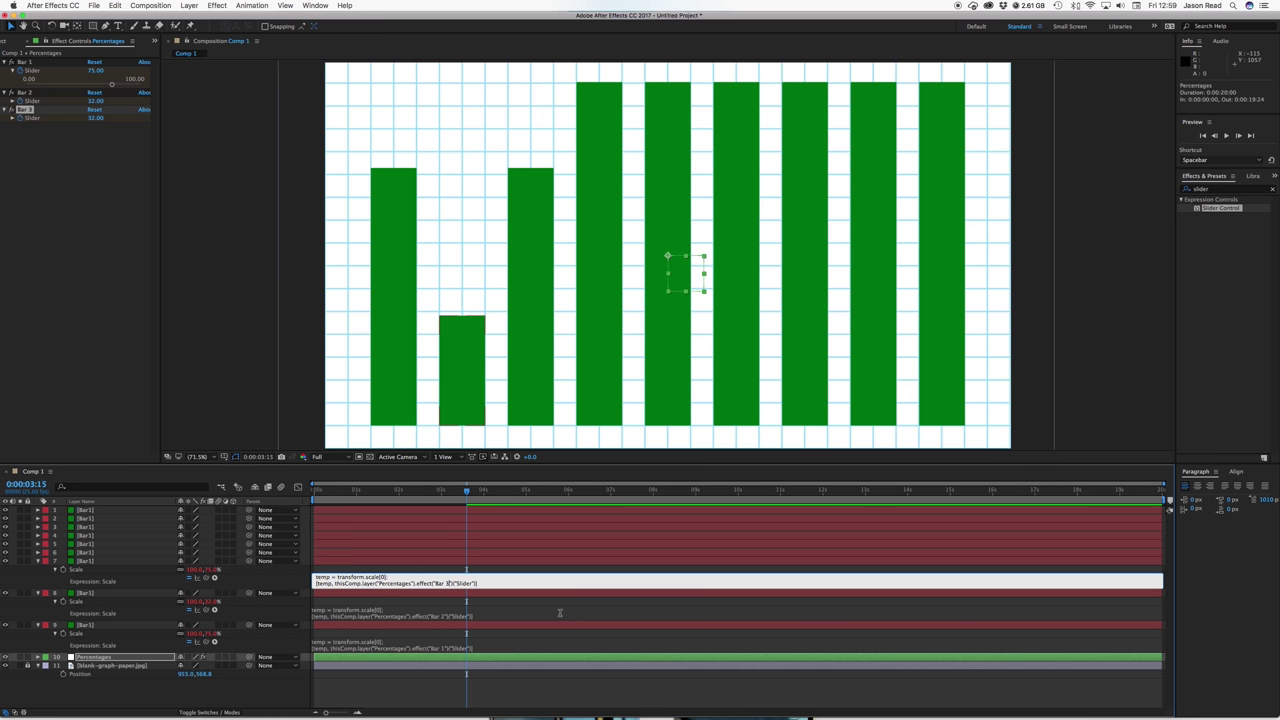
pyautogui.click(546, 700)
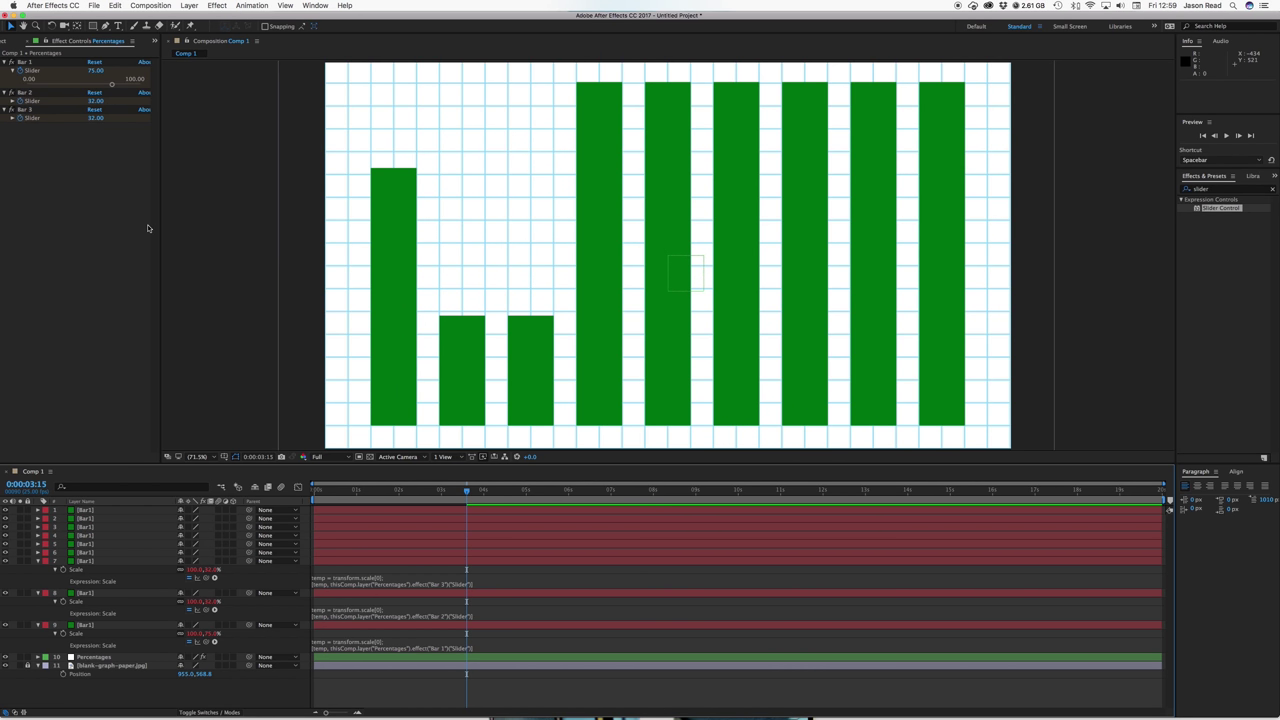
# Scrub Bar 2 to 47.60 and raise Bar 3 so the third bar is nearly full height
pyautogui.moveTo(96, 118); pyautogui.dragTo(115, 125)
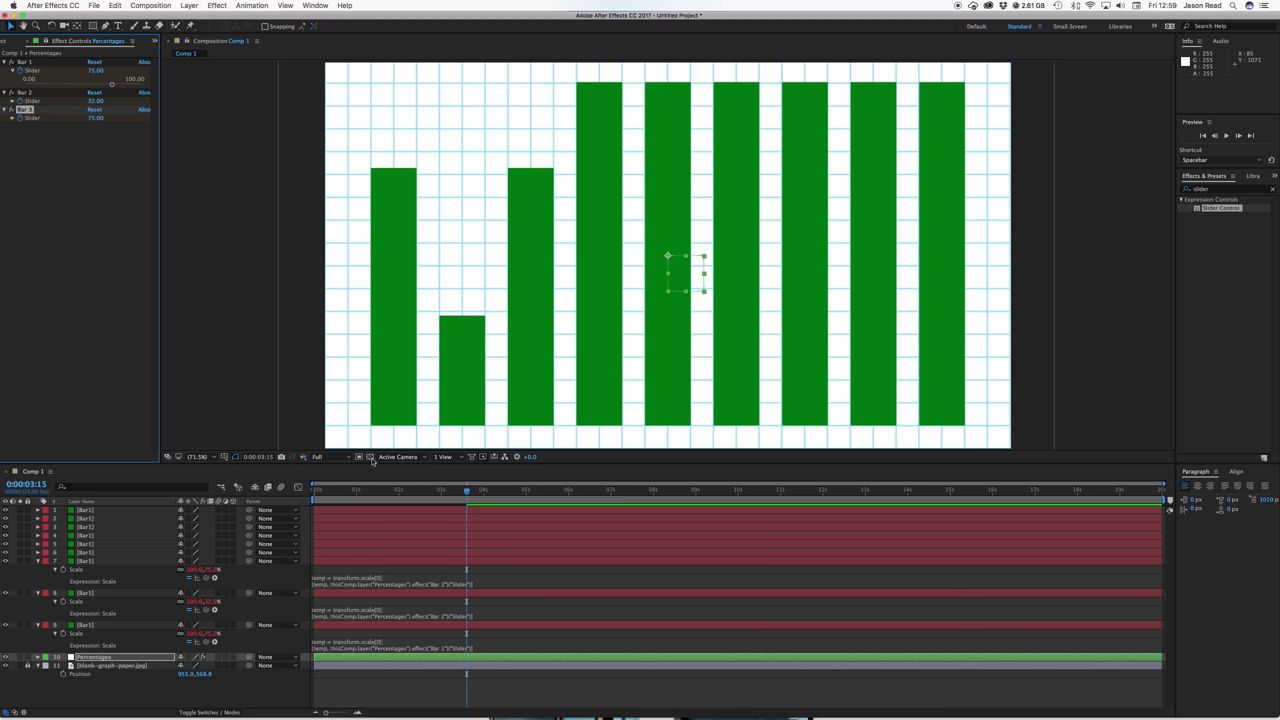
pyautogui.moveTo(466, 492); pyautogui.dragTo(461, 494)
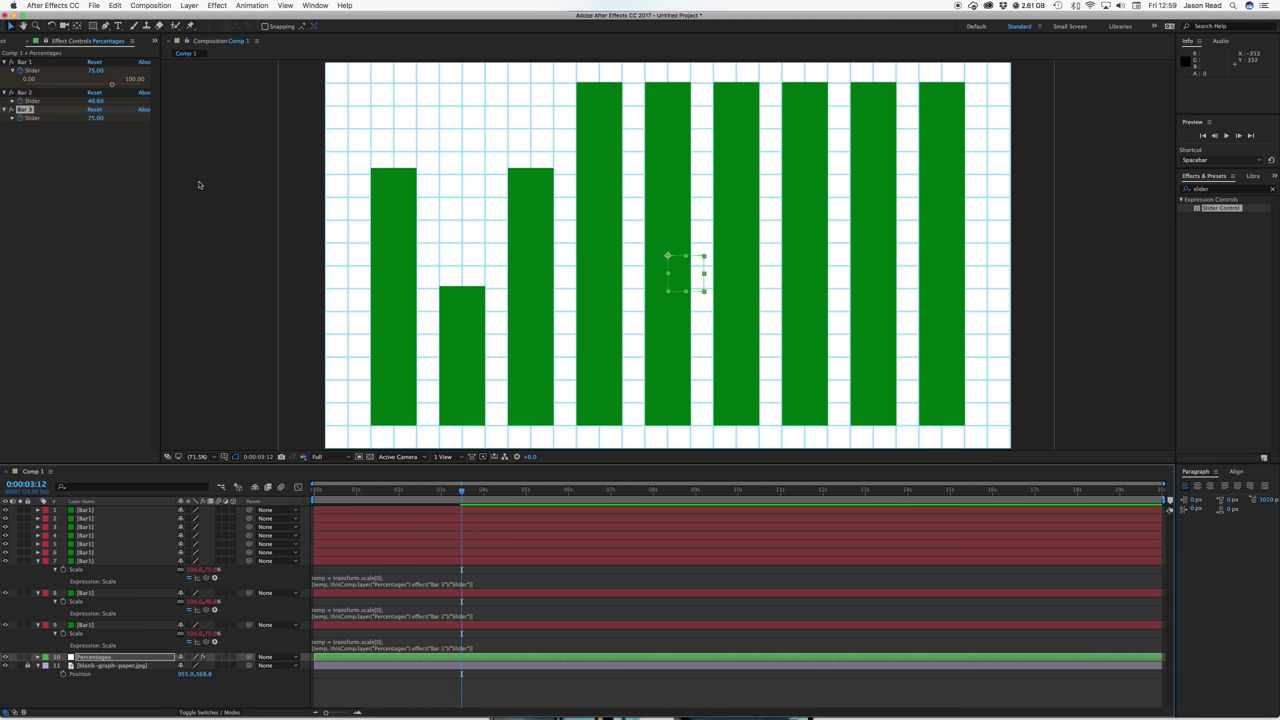
pyautogui.moveTo(94, 117)
pyautogui.mouseDown()
pyautogui.moveTo(110, 118)
pyautogui.moveTo(99, 103)
pyautogui.mouseUp()
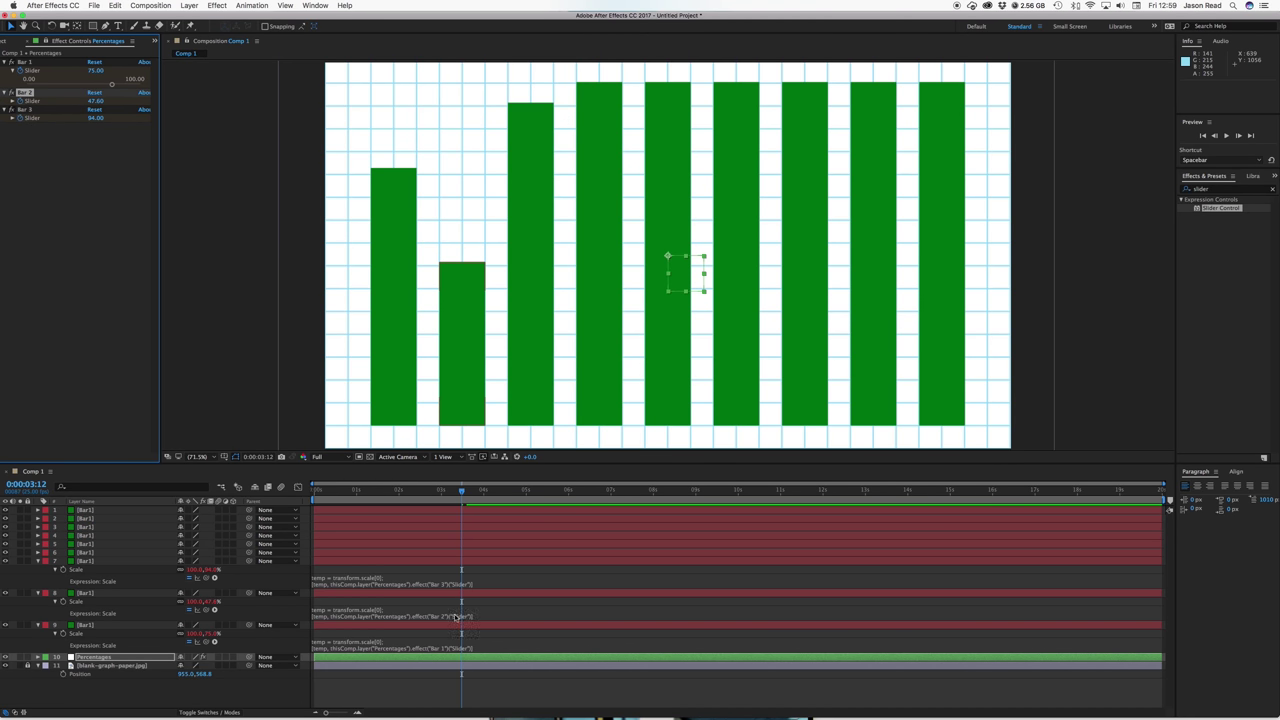
pyautogui.click(487, 594)
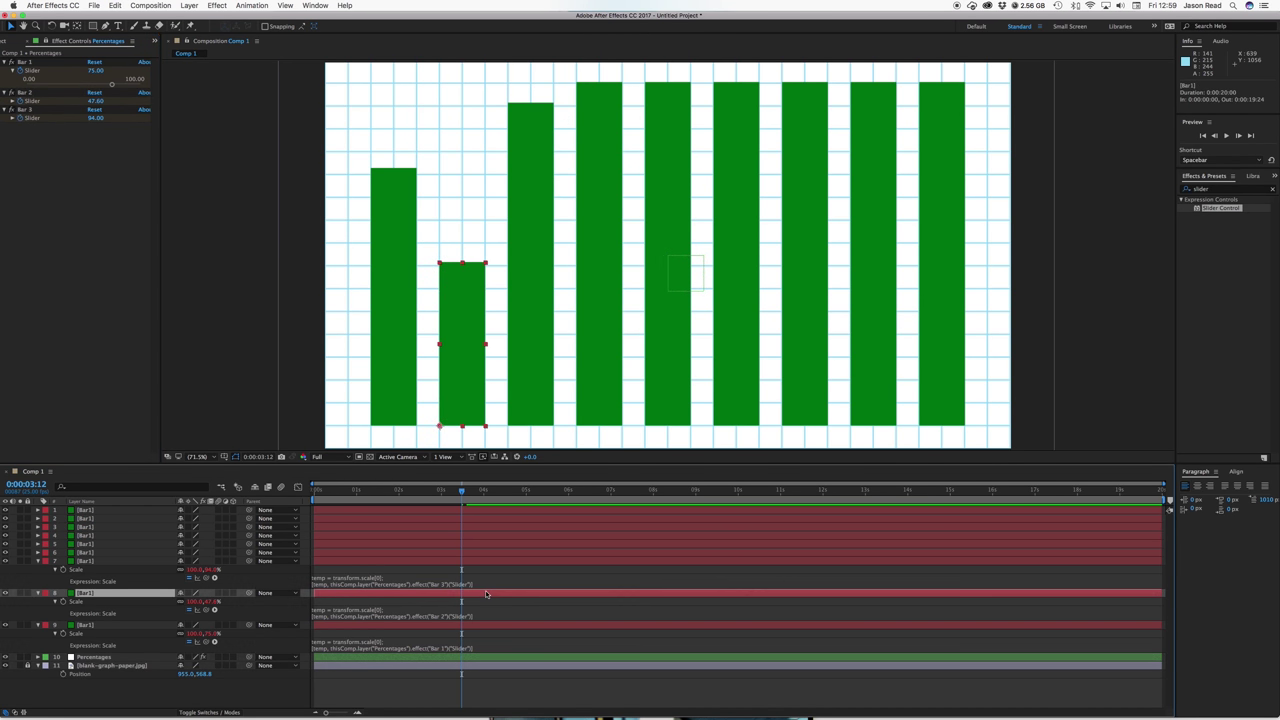
# Recolor the second bar's solid dark blue via Solid Settings, after discarding a purple attempt
pyautogui.click(187, 7)
pyautogui.click(215, 30)
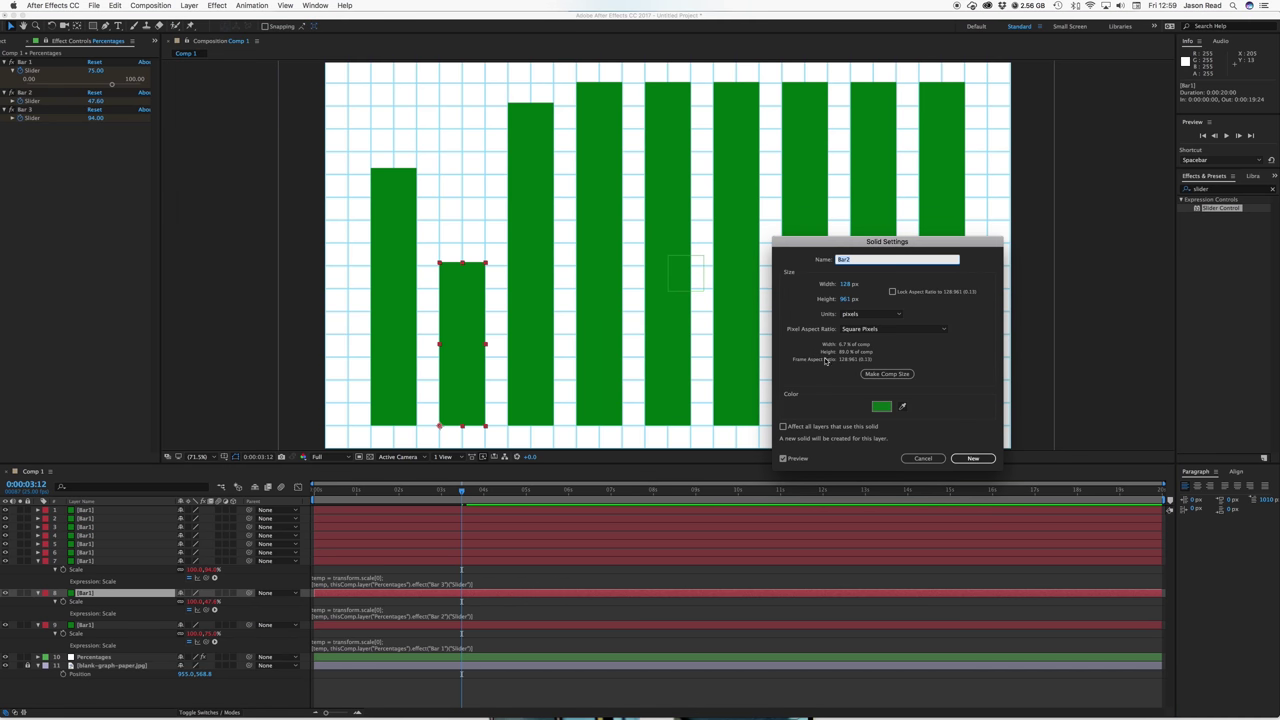
pyautogui.click(880, 407)
pyautogui.click(931, 462)
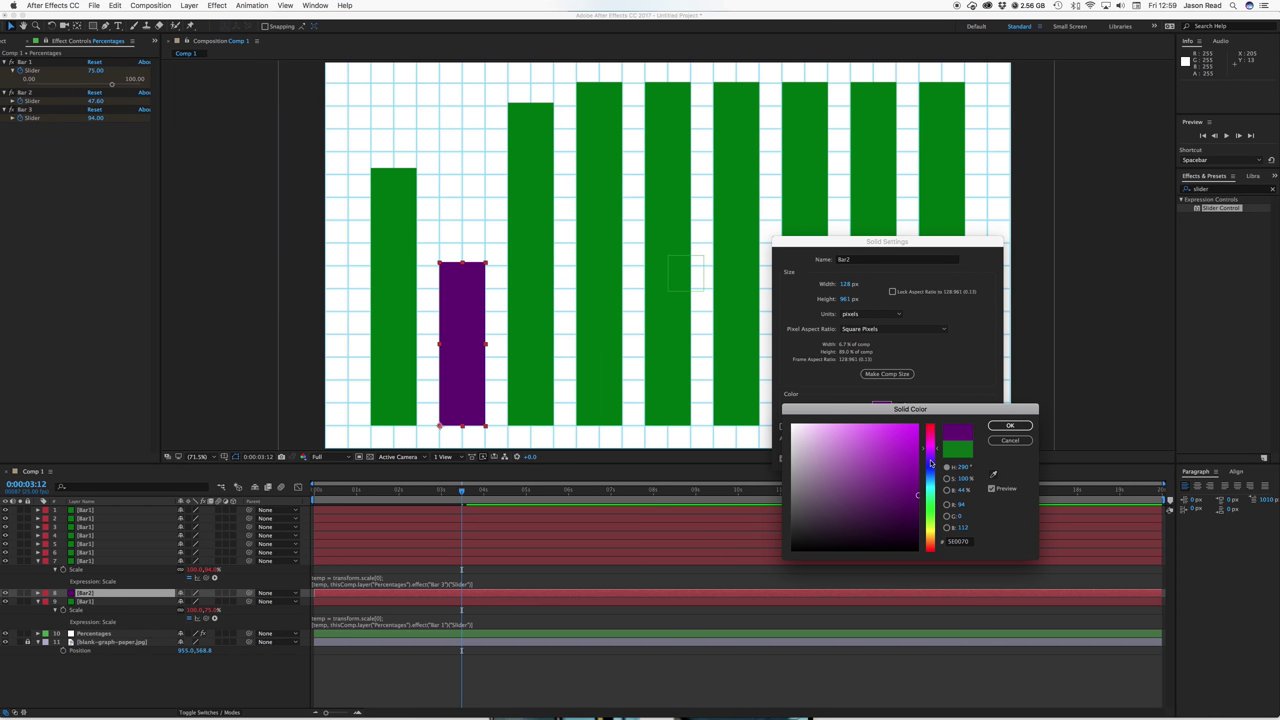
pyautogui.click(1010, 425)
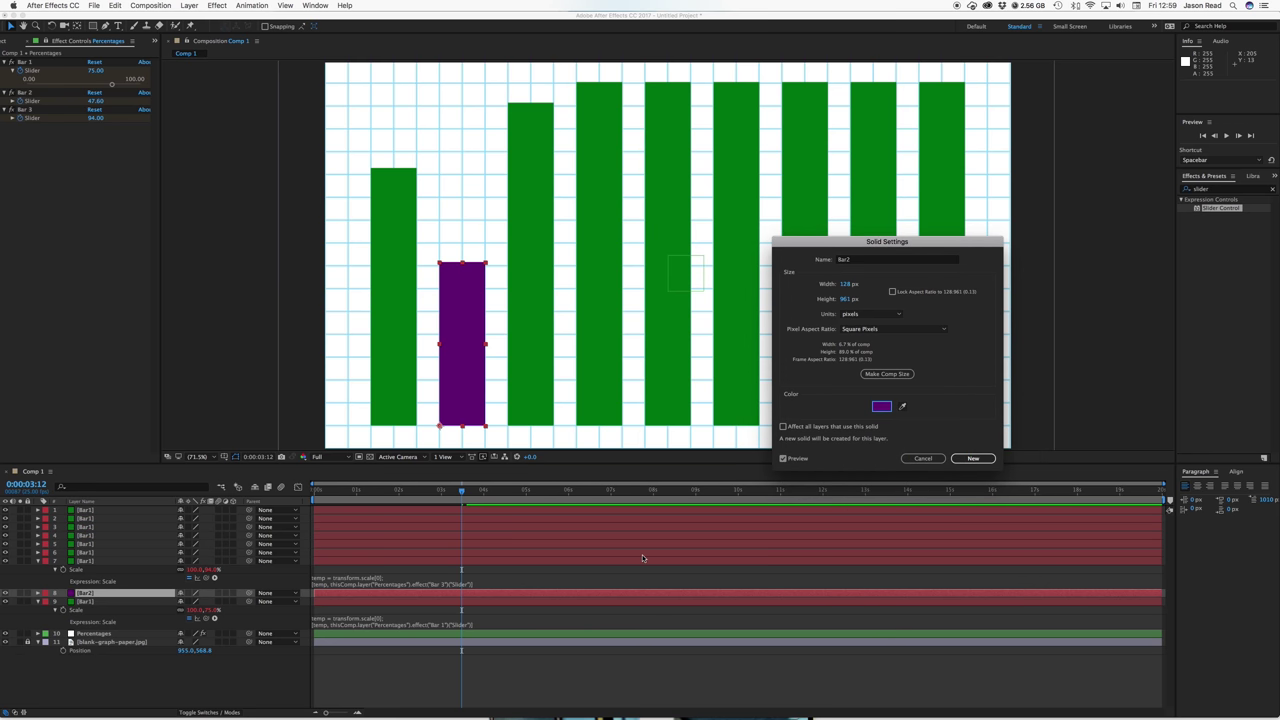
pyautogui.click(922, 459)
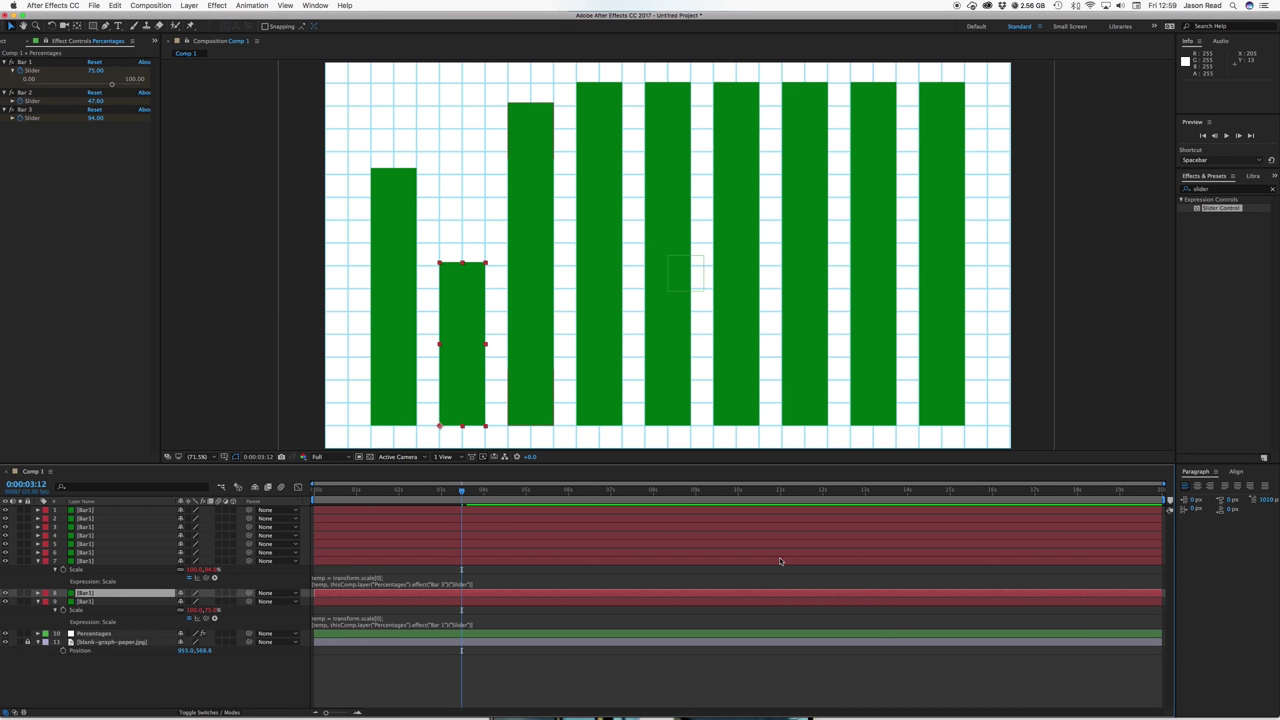
pyautogui.click(189, 7)
pyautogui.click(210, 27)
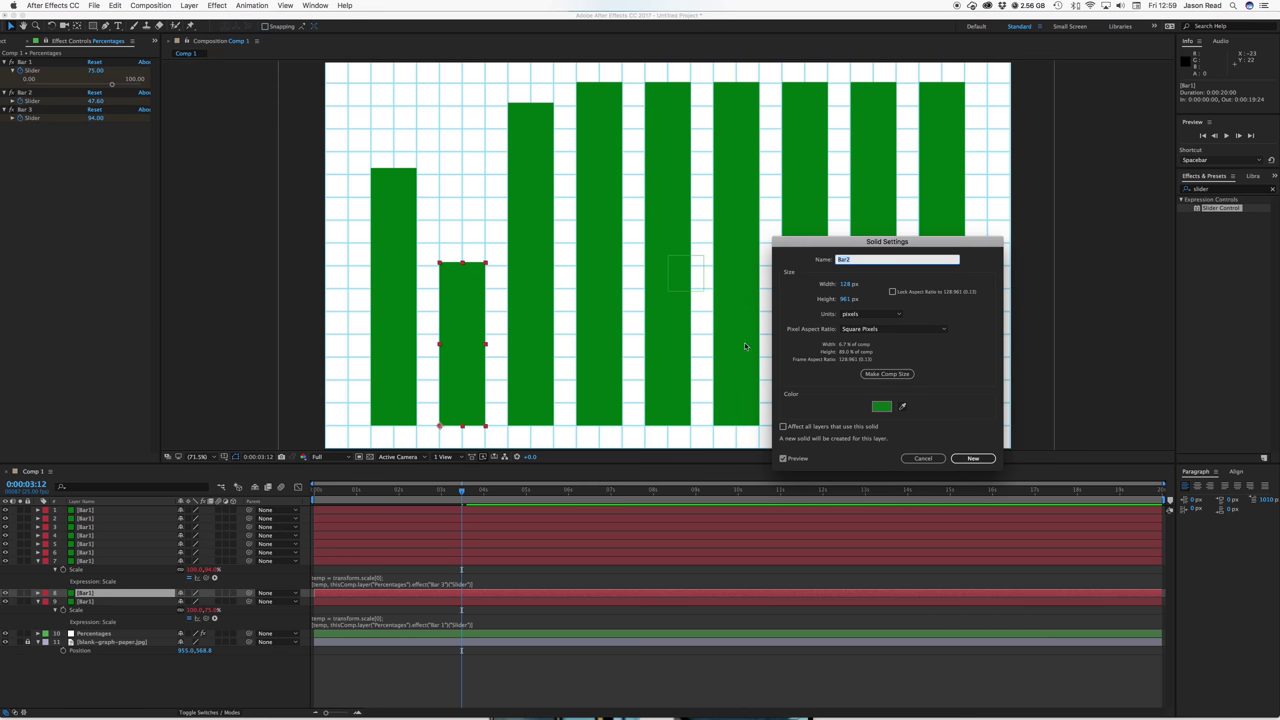
pyautogui.click(882, 404)
pyautogui.moveTo(929, 469); pyautogui.dragTo(929, 505)
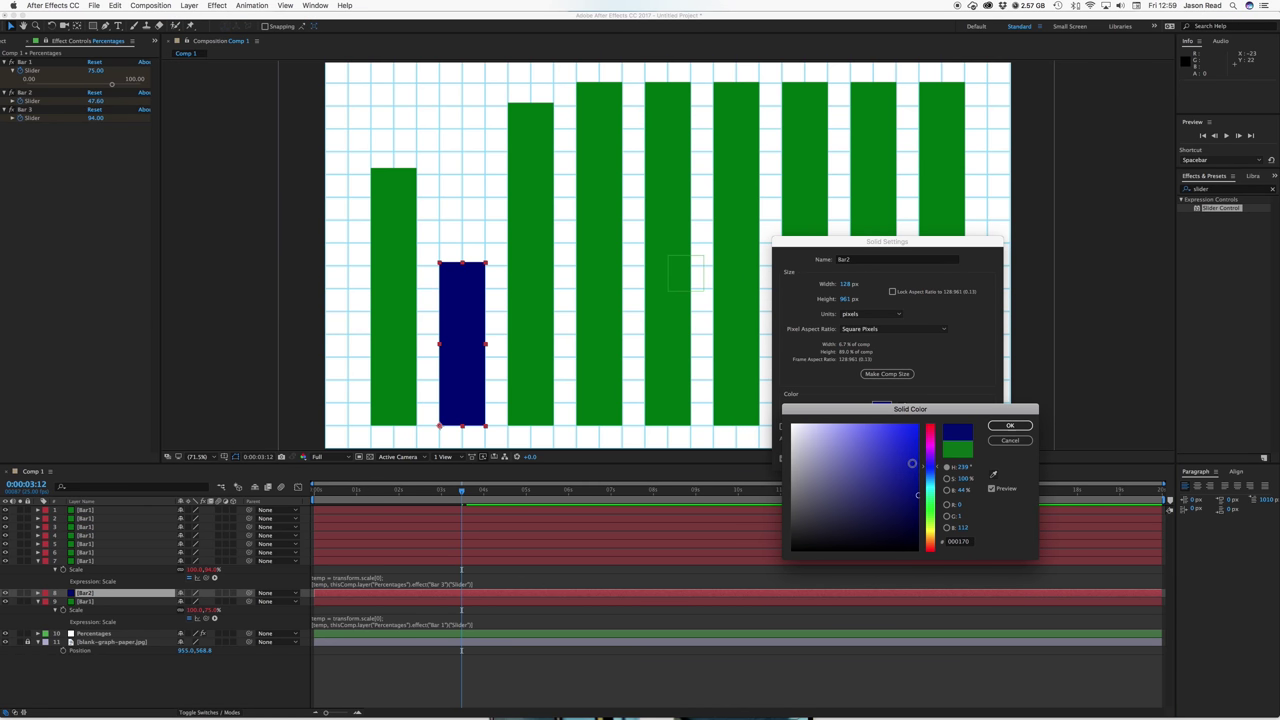
pyautogui.click(1001, 427)
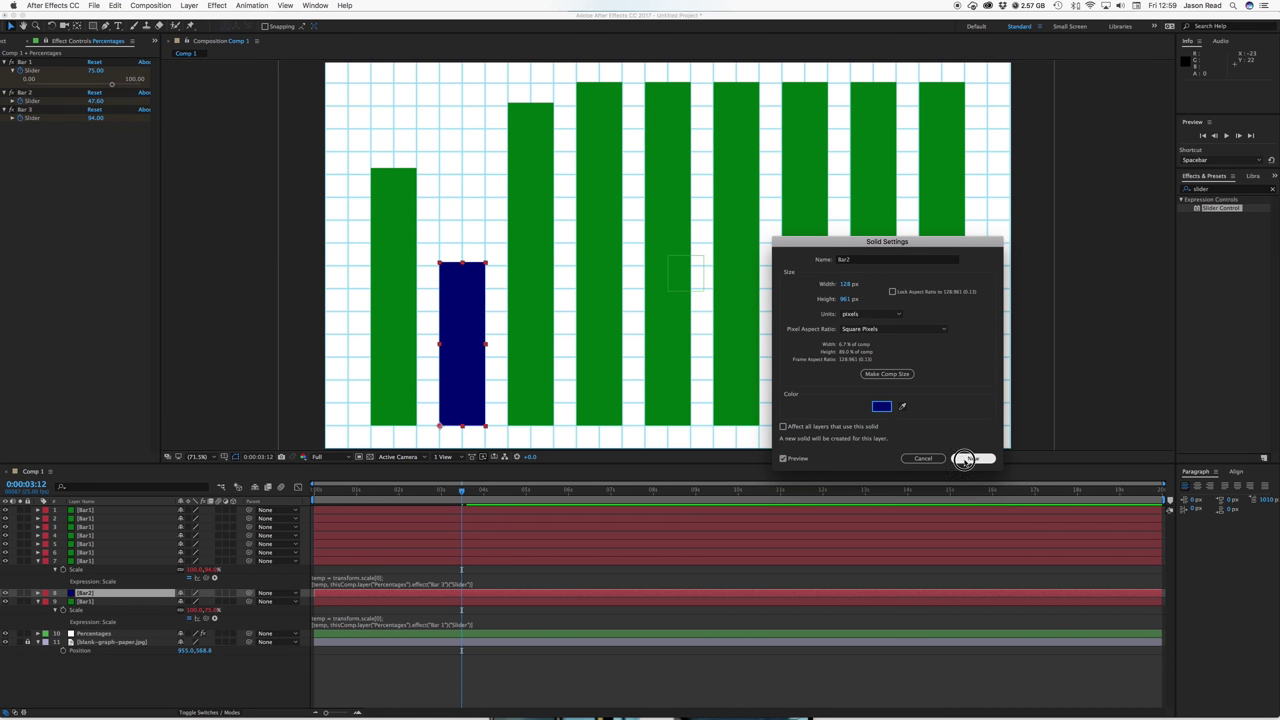
pyautogui.click(968, 459)
# Recolor the third bar's solid bright yellow (DFFF00) via Solid Settings
pyautogui.click(519, 562)
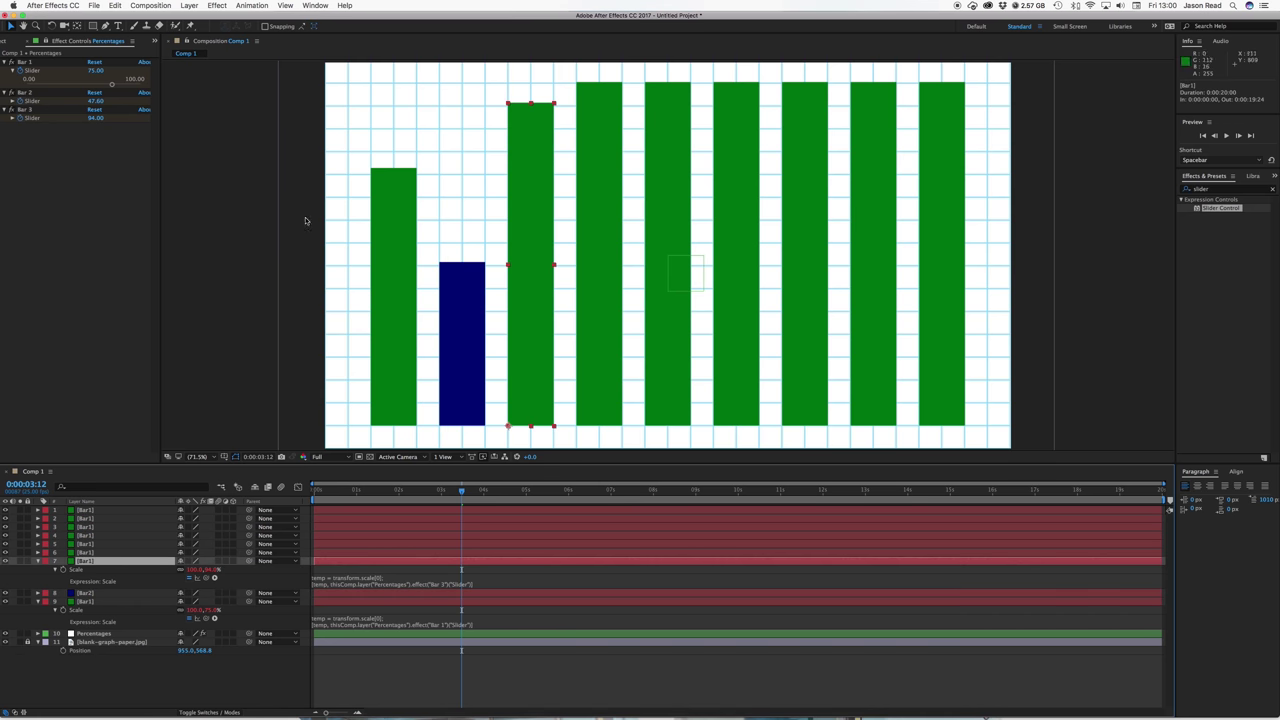
pyautogui.click(189, 5)
pyautogui.click(207, 28)
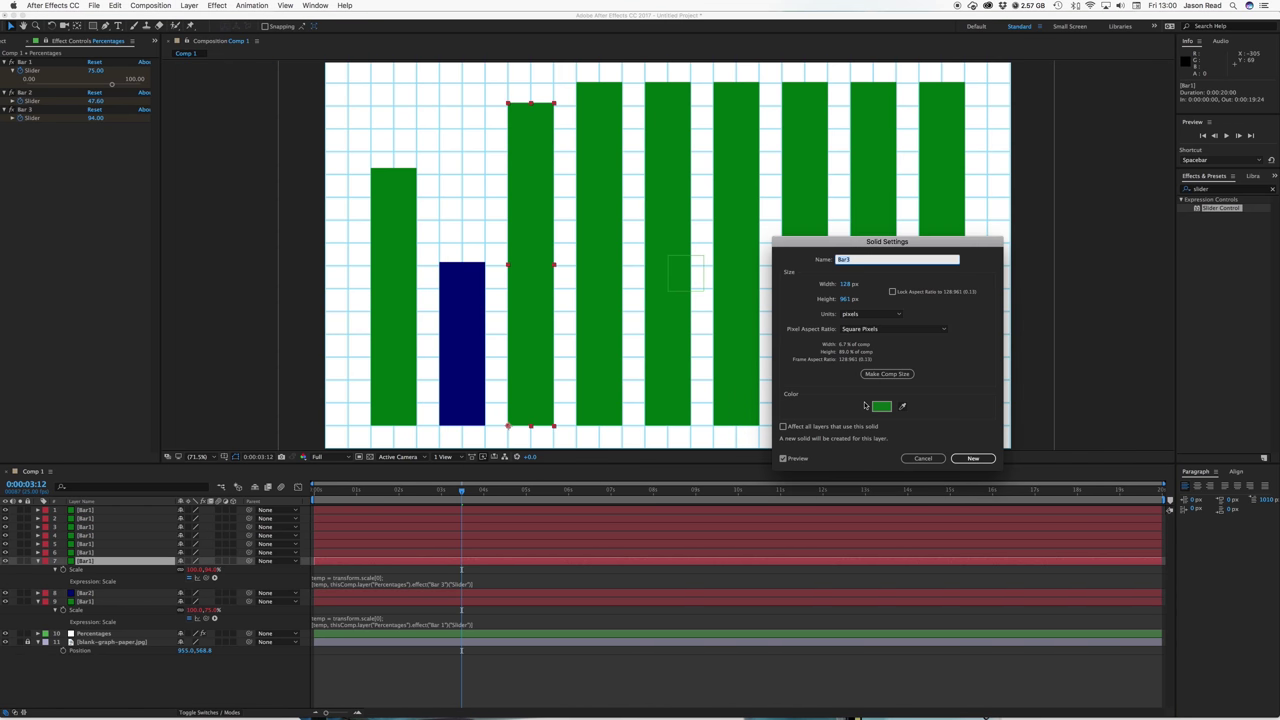
pyautogui.click(878, 406)
pyautogui.moveTo(920, 513); pyautogui.dragTo(922, 526)
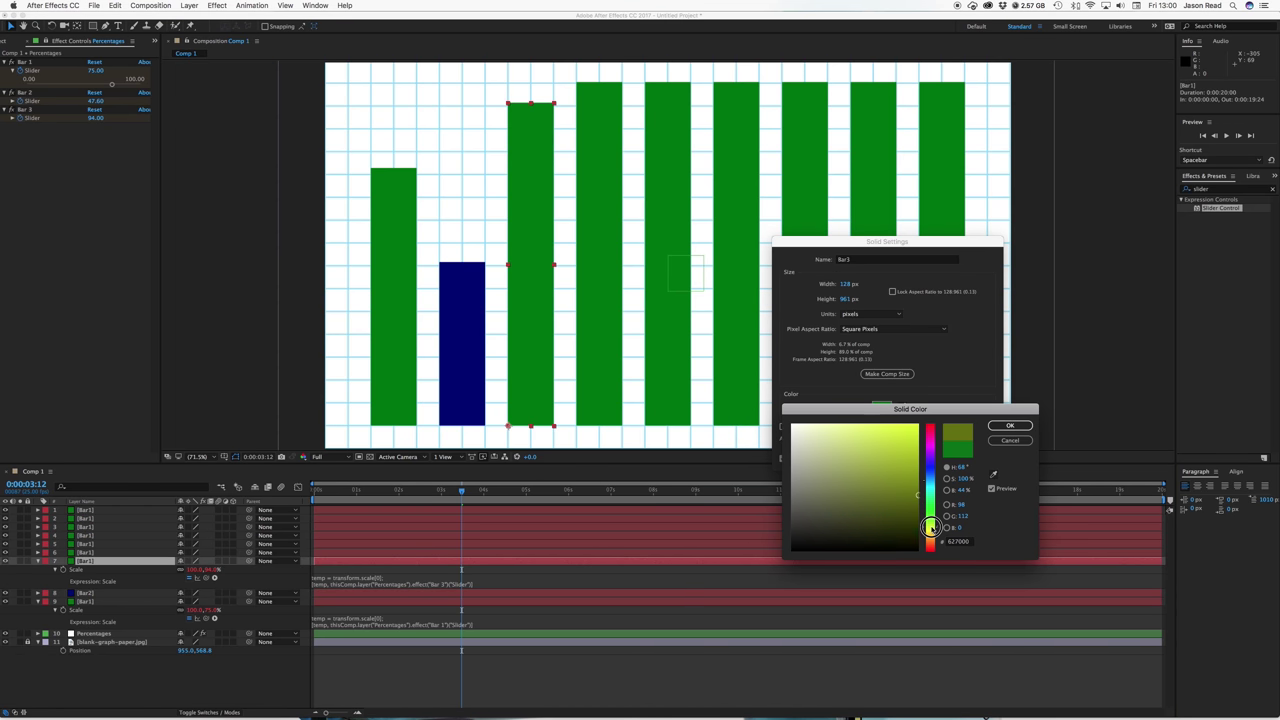
pyautogui.click(917, 425)
pyautogui.click(1003, 427)
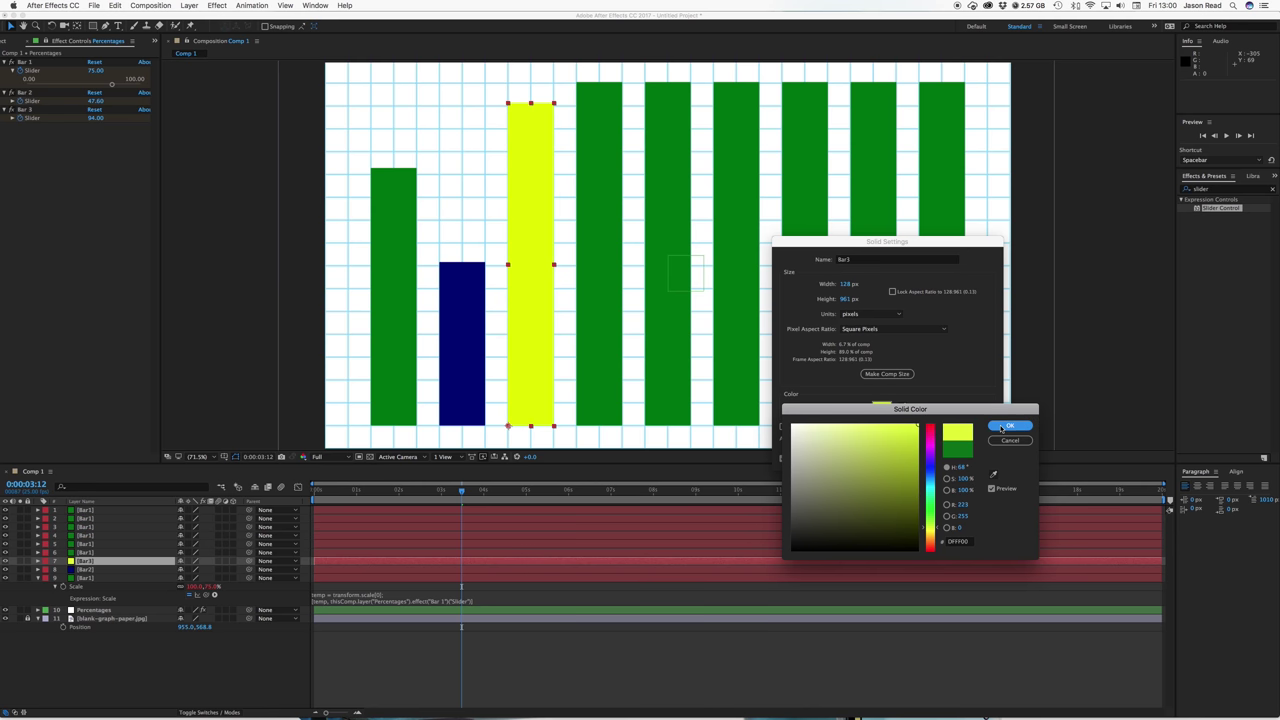
pyautogui.click(974, 458)
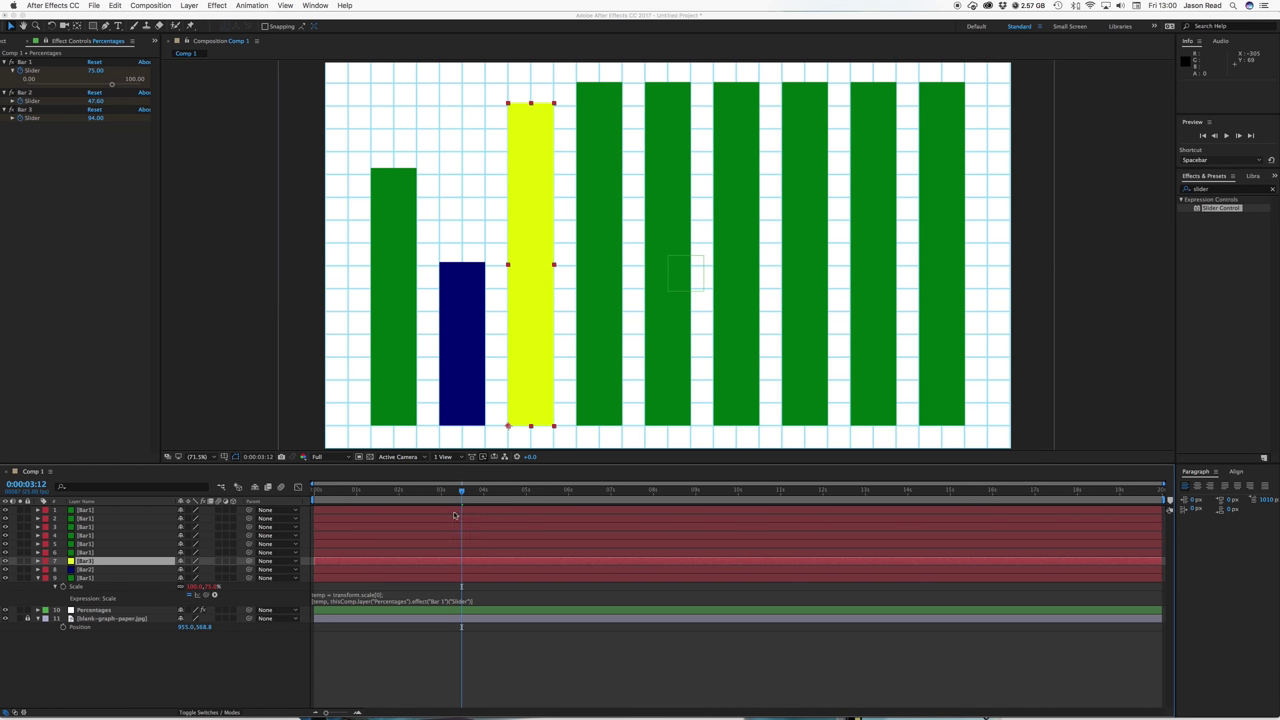
# At 0:00:02:07, set Bar 2 to 71 and Bar 3 to 20, shortening the yellow bar
pyautogui.click(408, 492)
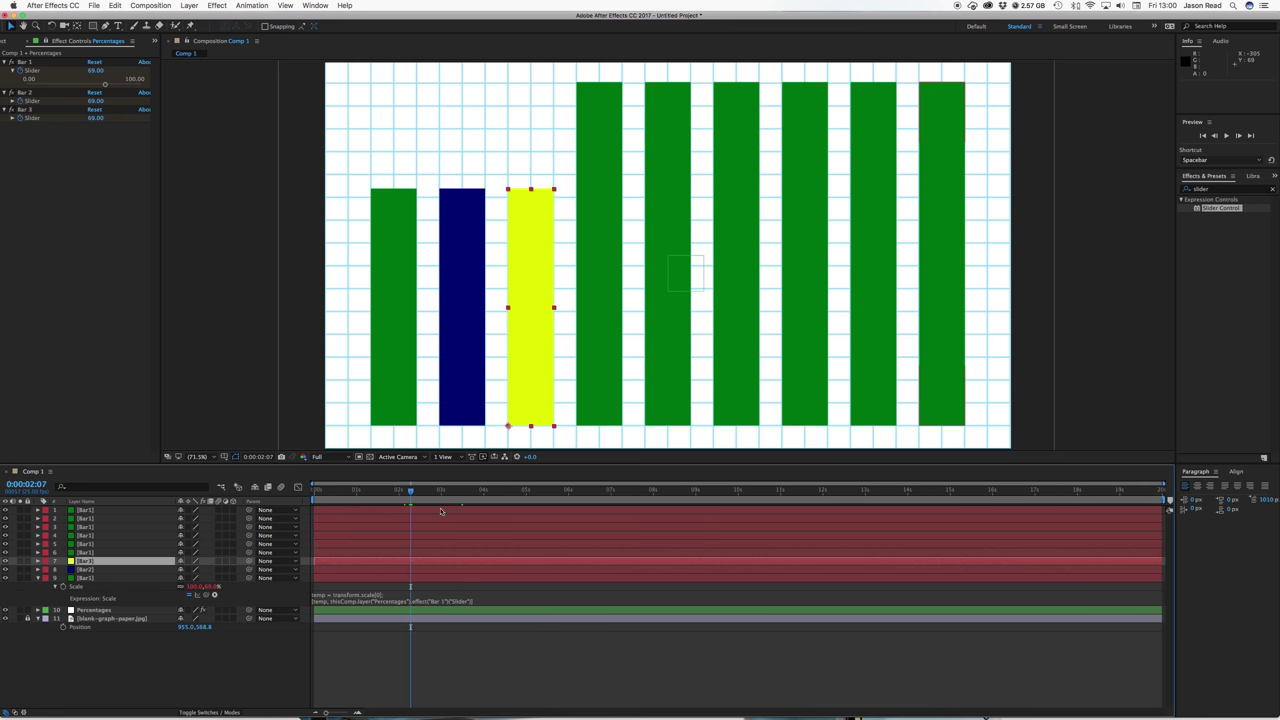
pyautogui.moveTo(93, 118)
pyautogui.mouseDown()
pyautogui.moveTo(112, 118)
pyautogui.moveTo(96, 103)
pyautogui.mouseUp()
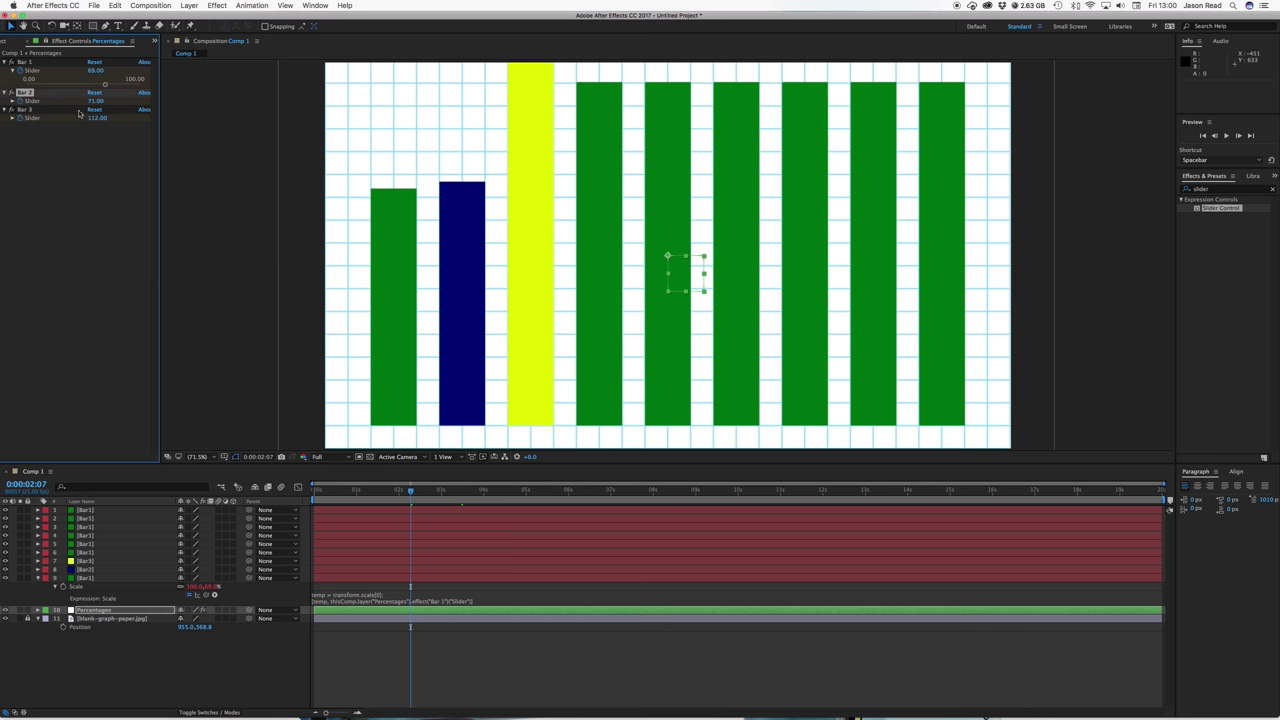
pyautogui.moveTo(96, 118); pyautogui.dragTo(55, 129)
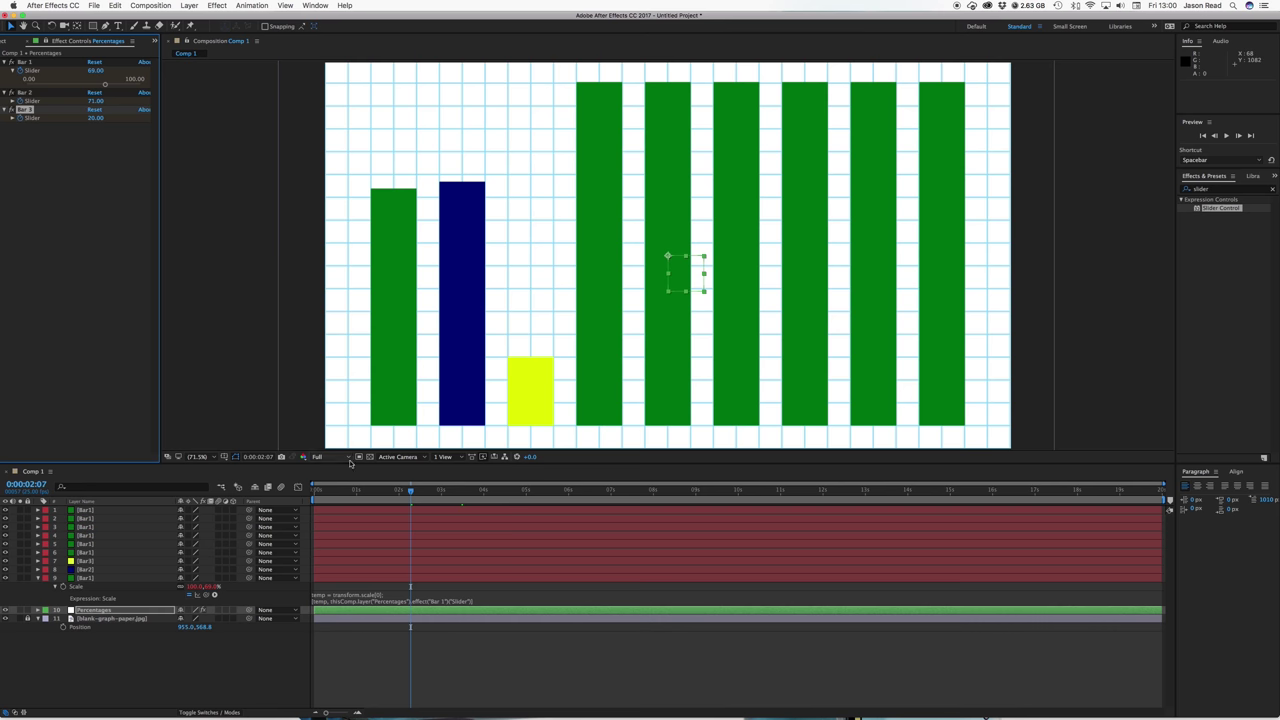
# Collapse the expanded Scale and expression properties and deselect all layers
pyautogui.click(409, 569)
pyautogui.click(409, 561)
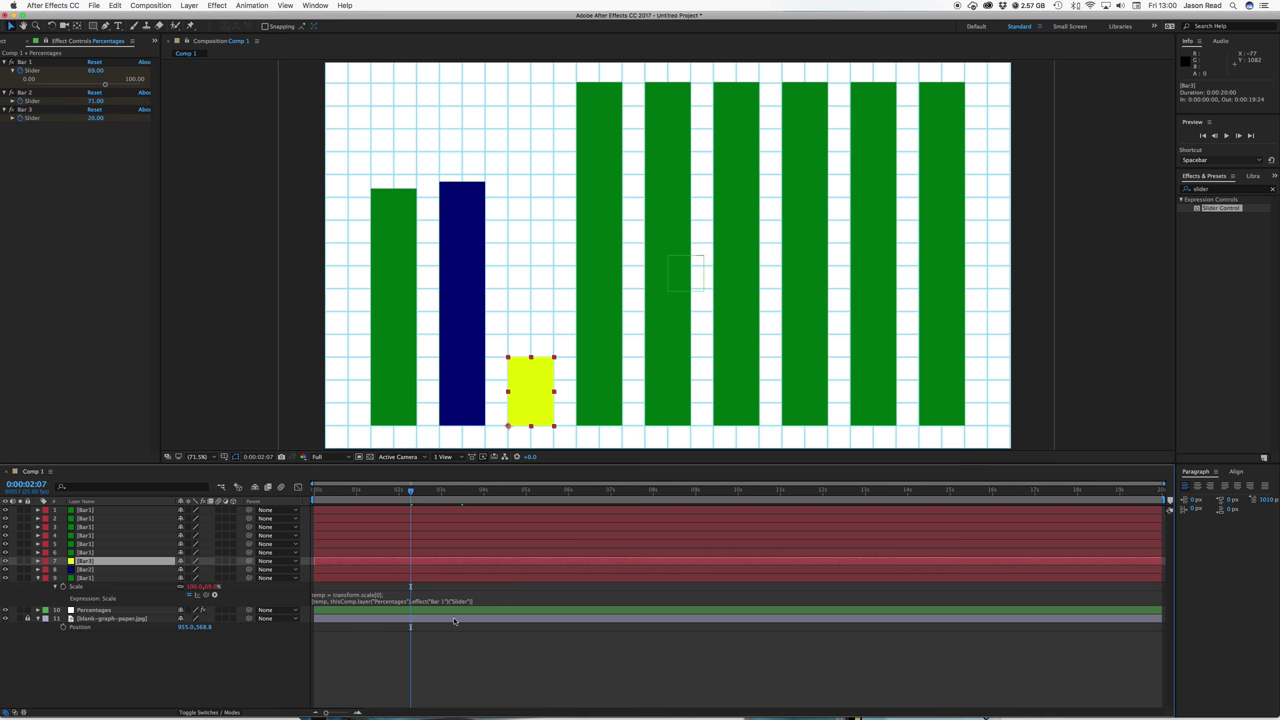
pyautogui.click(487, 569)
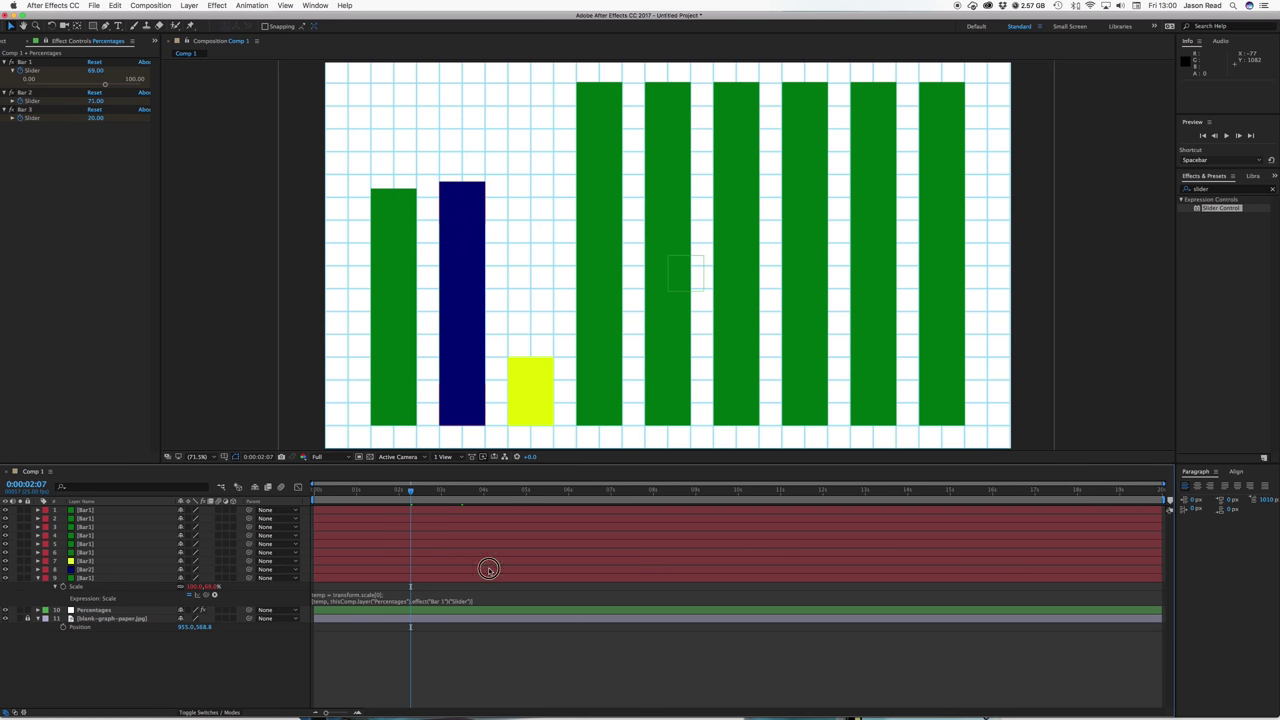
pyautogui.click(39, 577)
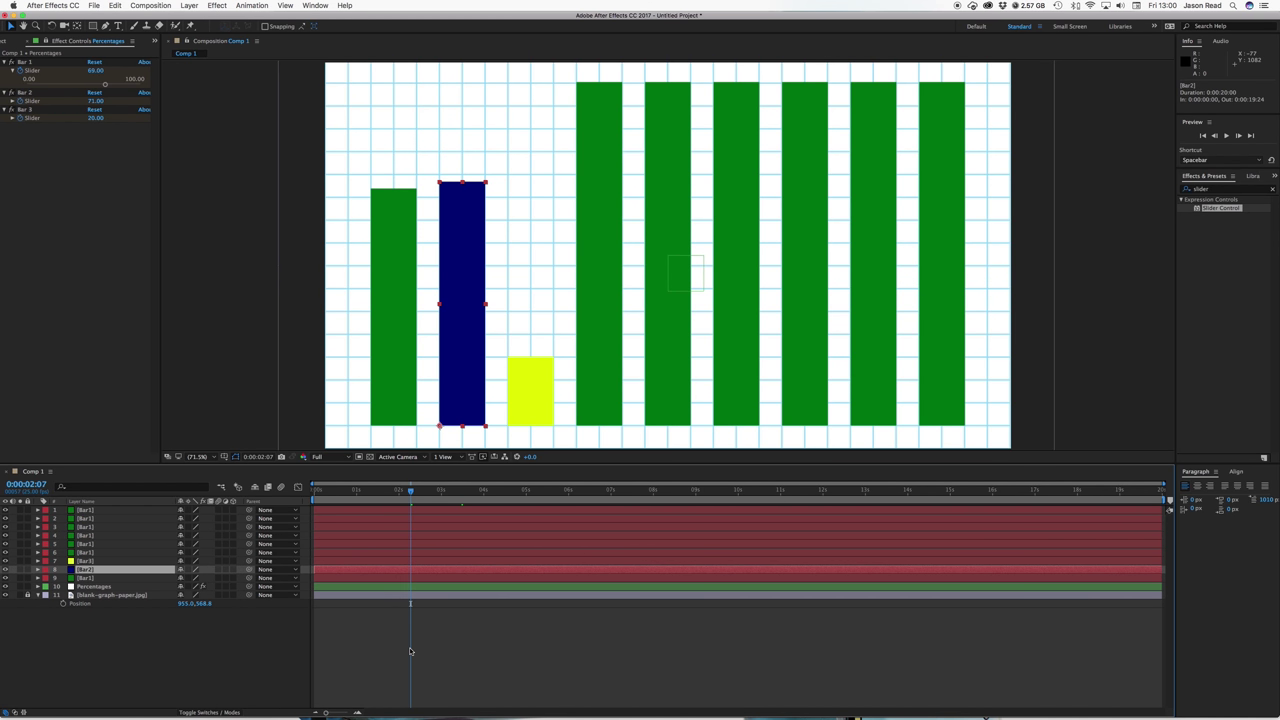
pyautogui.click(410, 651)
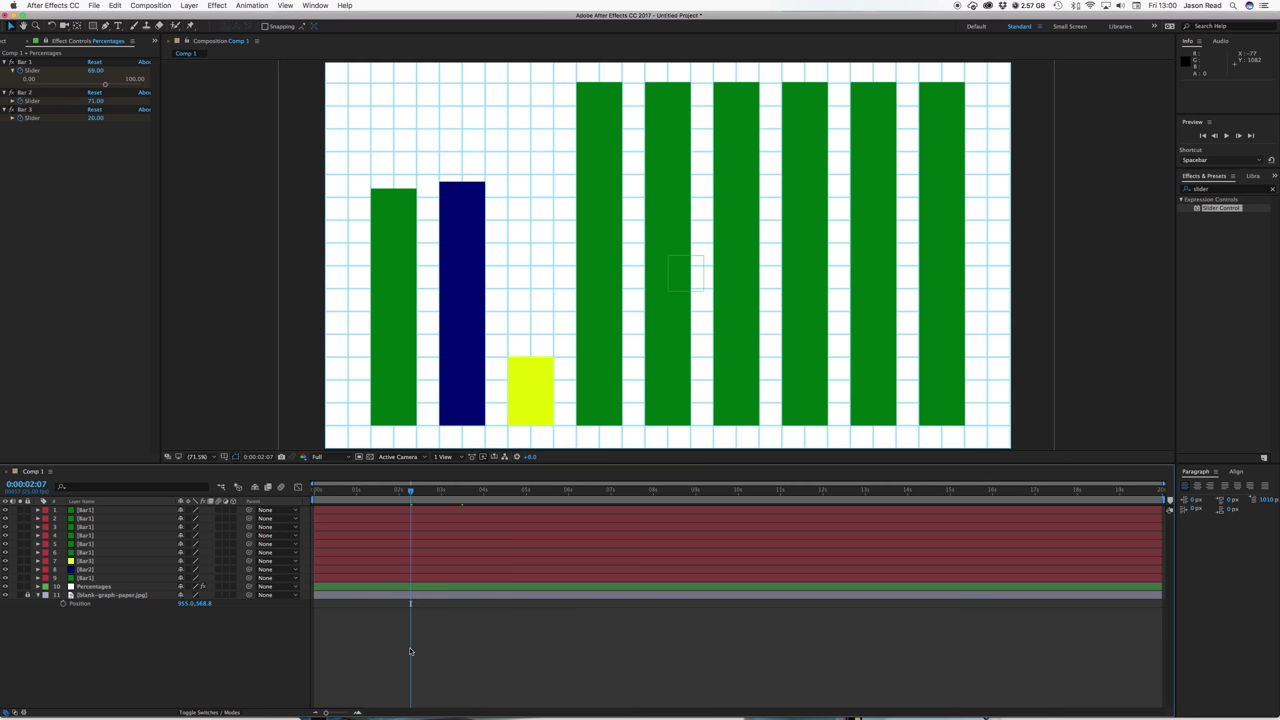